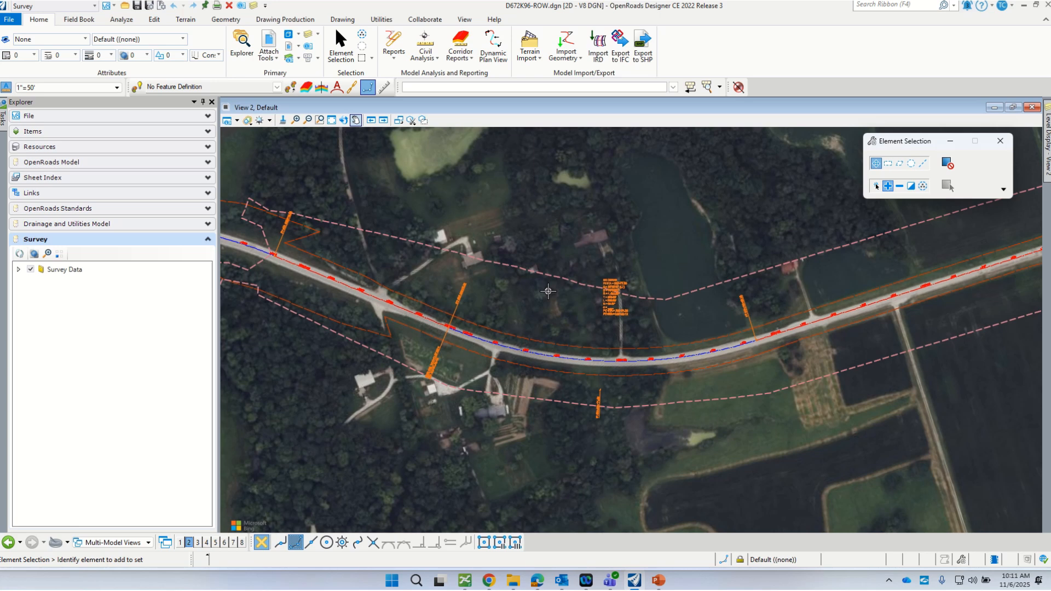
- Bring ProjectWise Explorer forward to show the project's Design folder drawings
left_click(463, 582)
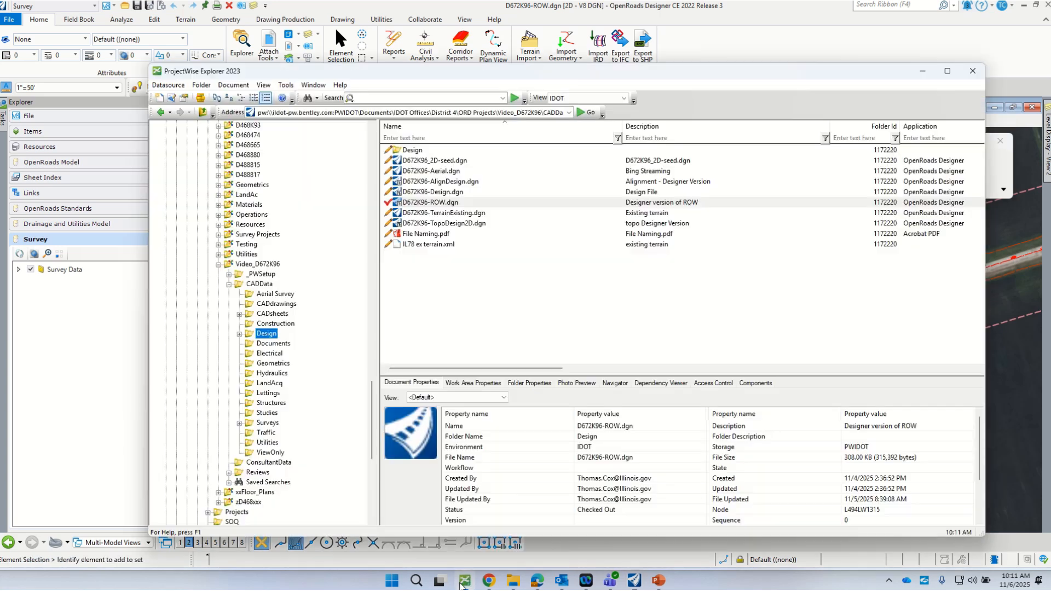
- Browse the CADsheets folder in ProjectWise, then return to OpenRoads Designer to start a new file
left_click(280, 317)
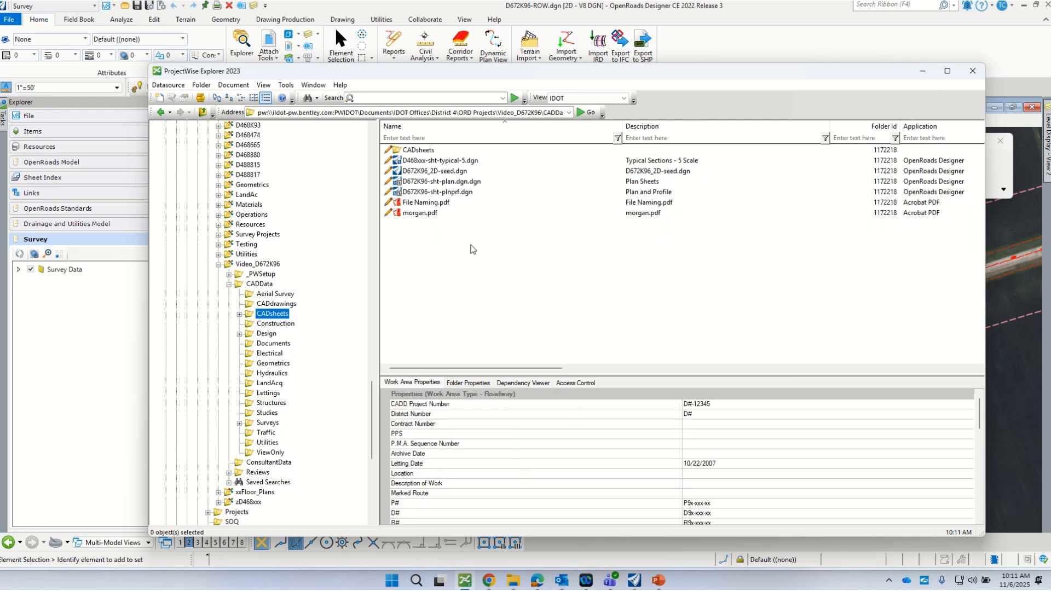
left_click(921, 69)
left_click(6, 23)
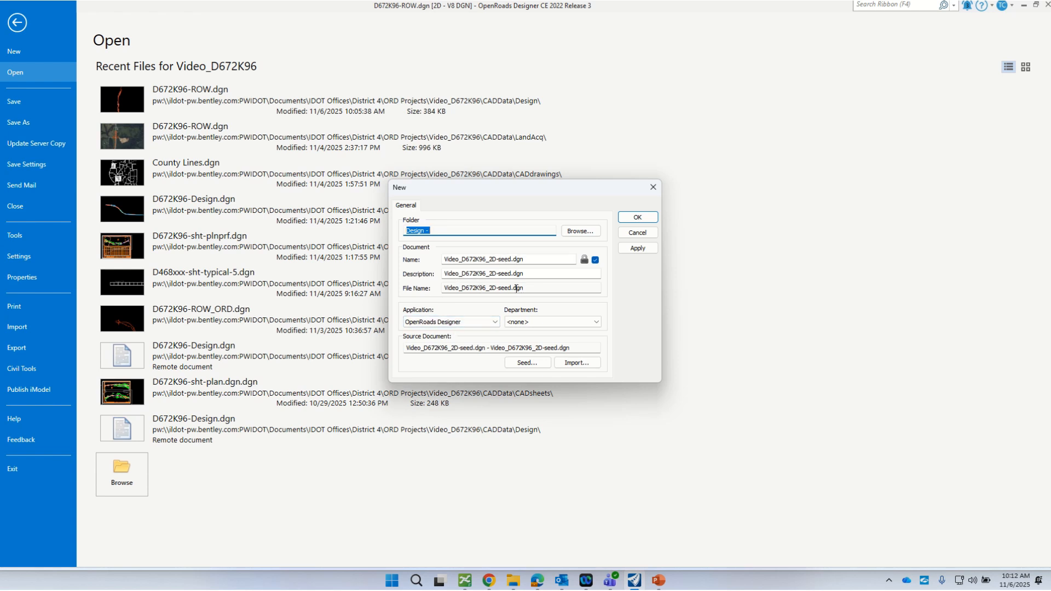
- Set the new file's destination folder to CADsheets
left_click(580, 231)
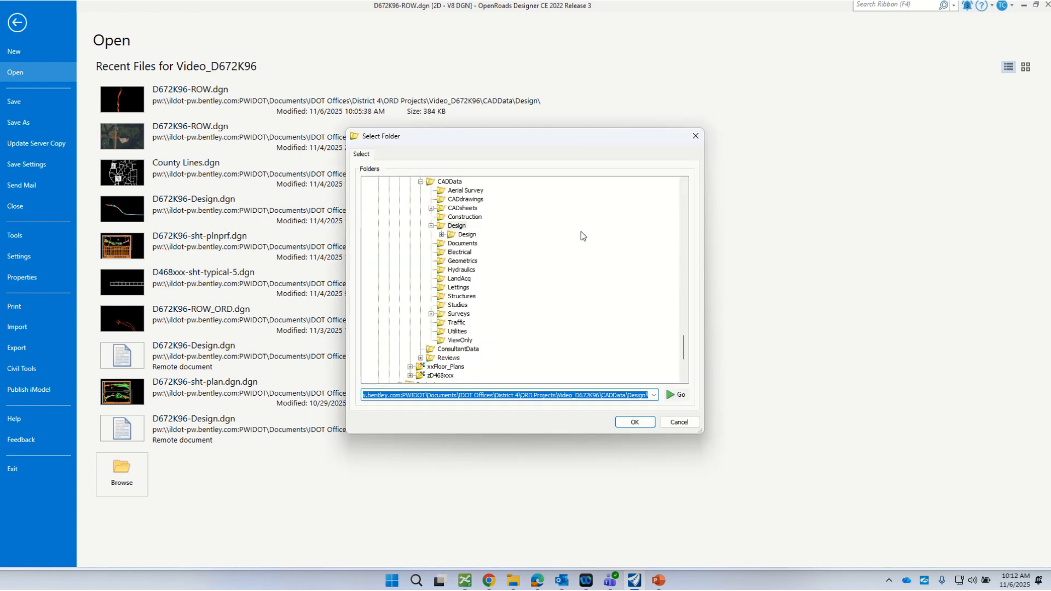
left_click(463, 209)
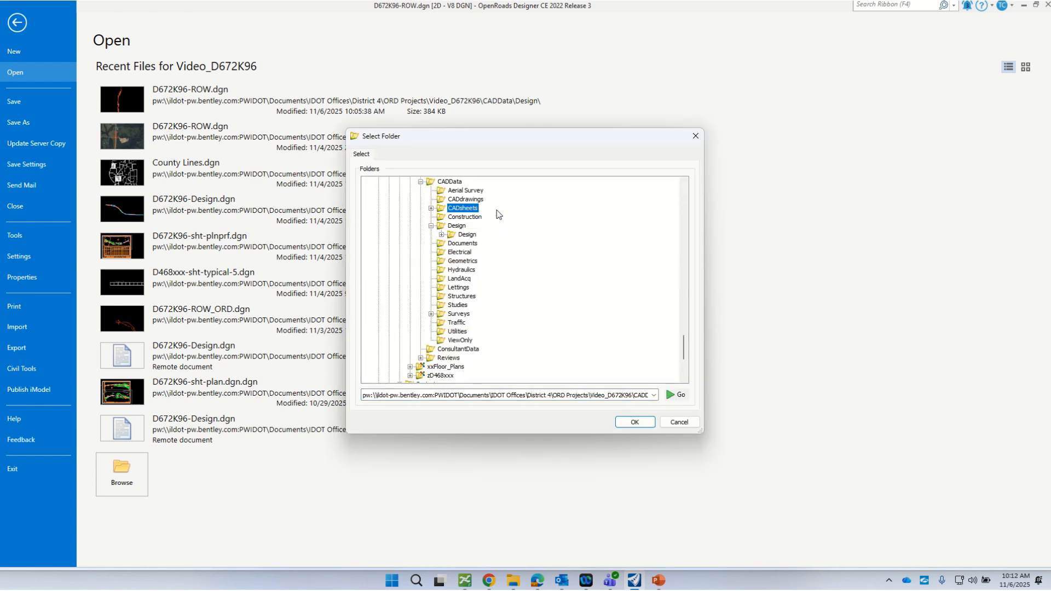
left_click(640, 422)
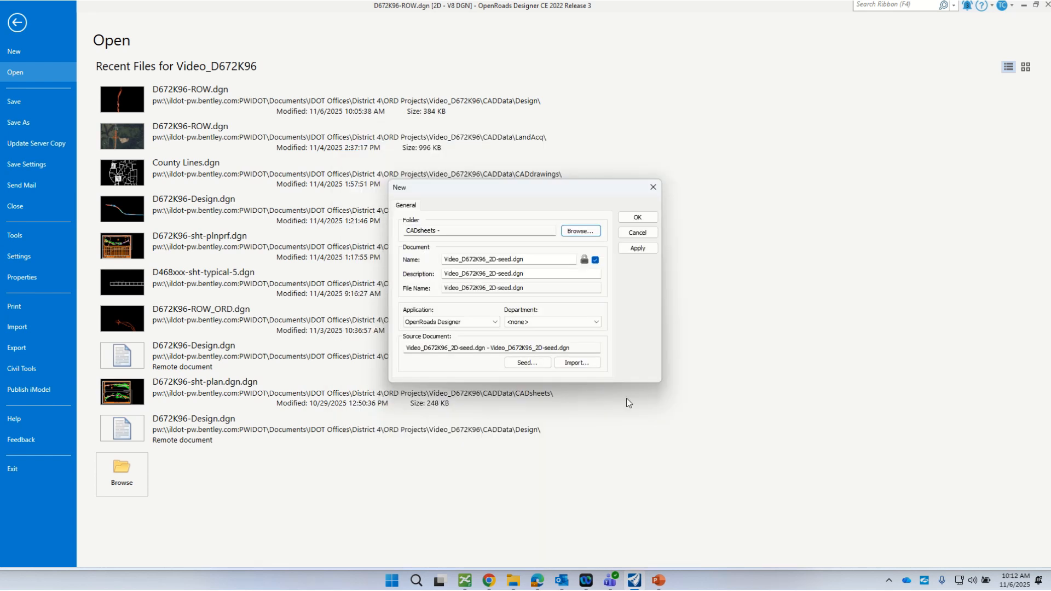
- Name the new file D672K96-sht-Xsect.dgn with the description 'Cross Section file'
left_click(487, 259)
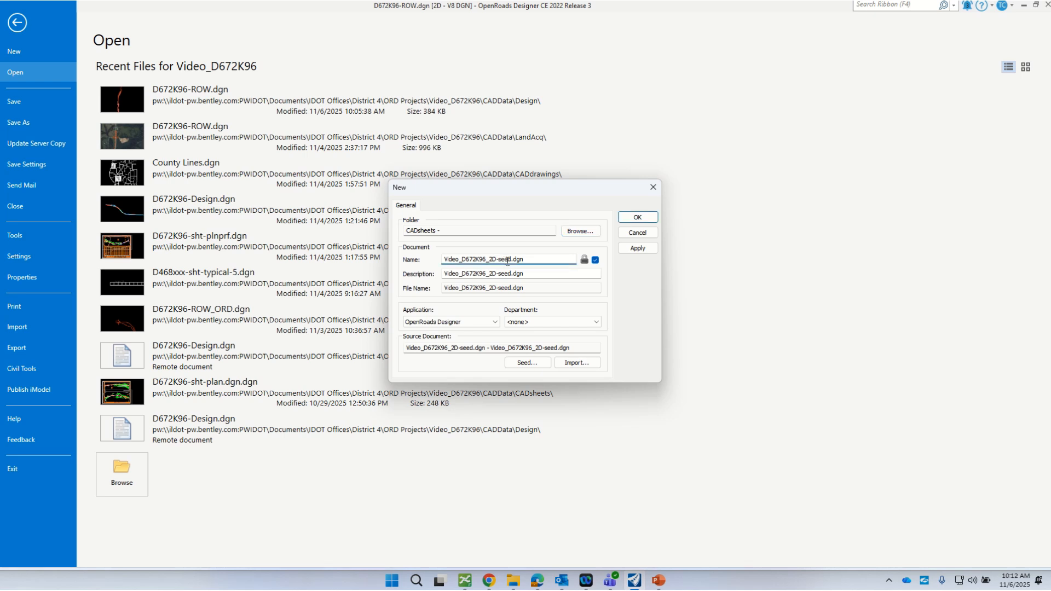
left_click_drag(512, 259, 418, 266)
type("D")
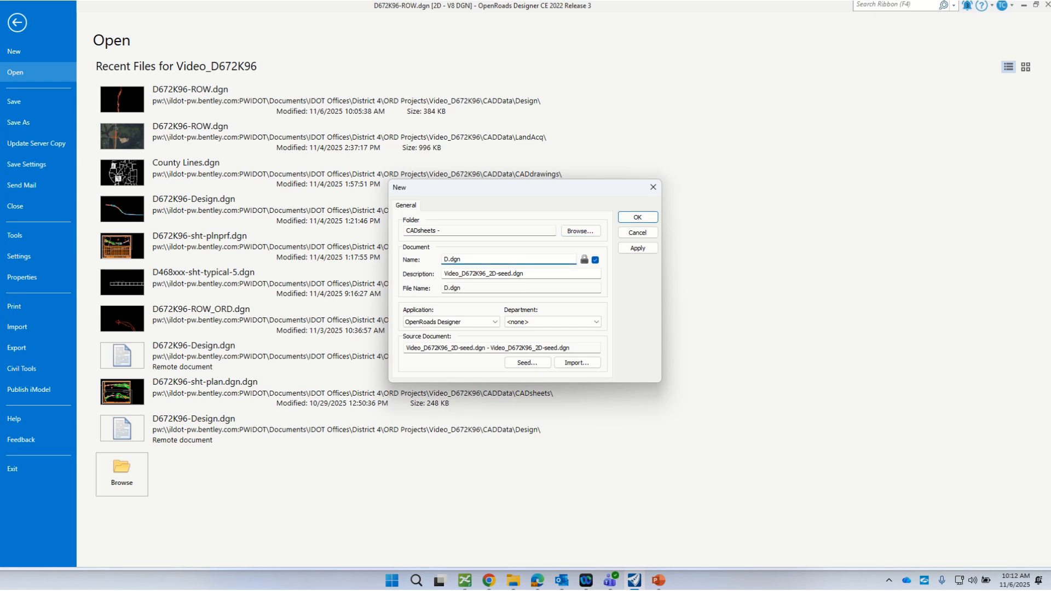
type("4")
key("BackSpace")
type("672K96")
type("-")
type("sht-Xsect")
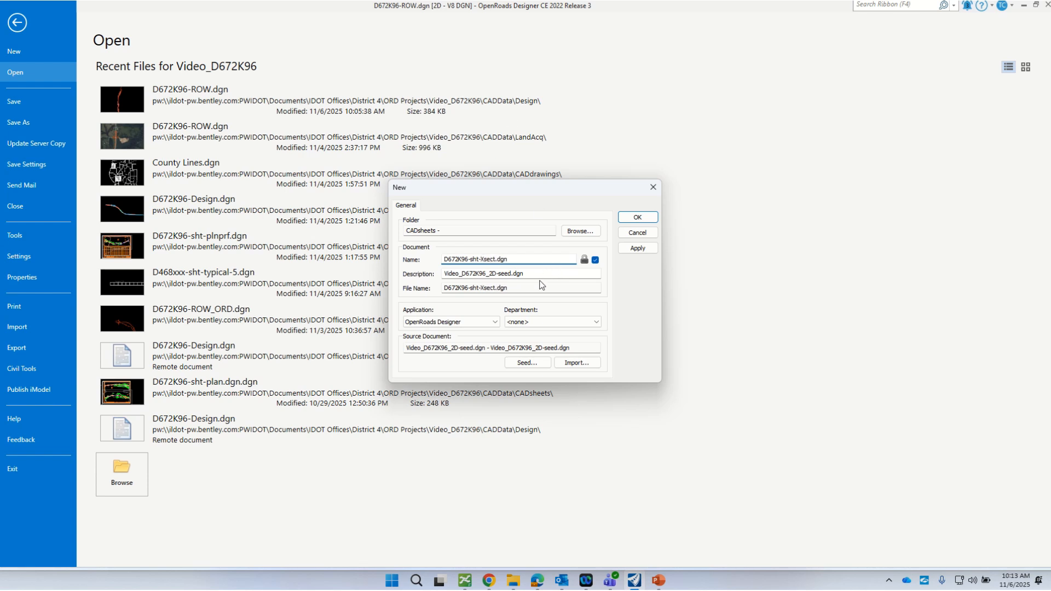
left_click_drag(542, 275, 423, 276)
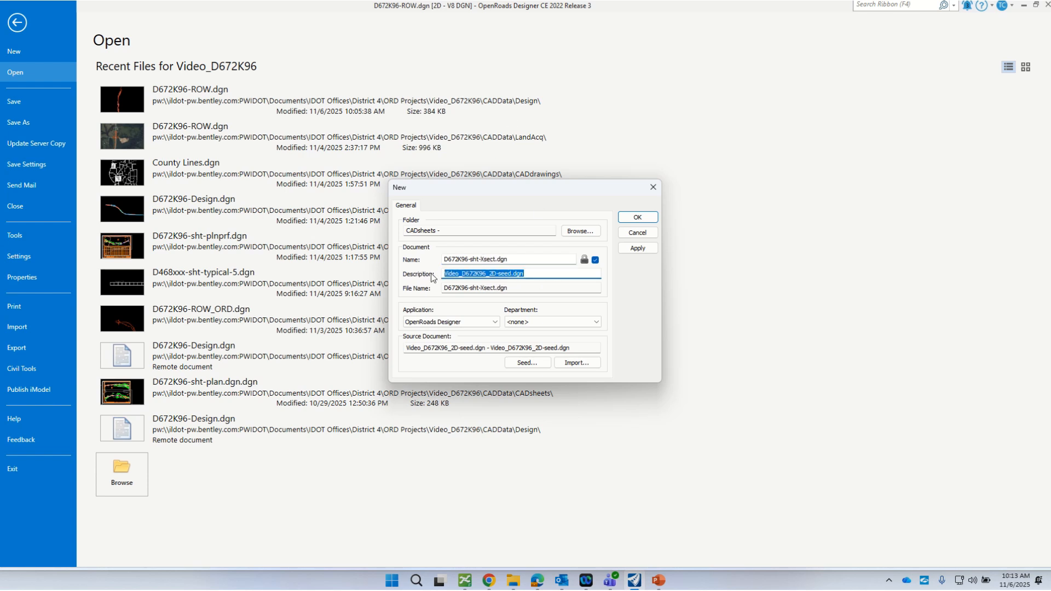
type("Cross Sec")
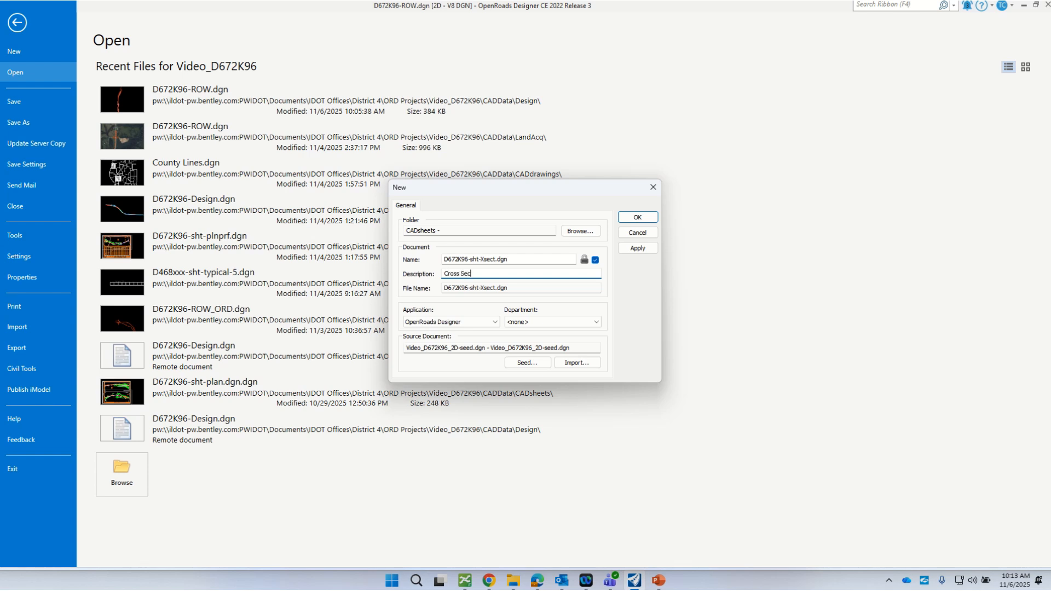
type("tion file")
- Create and open D672K96-sht-Xsect.dgn, then fit its empty view
left_click(623, 220)
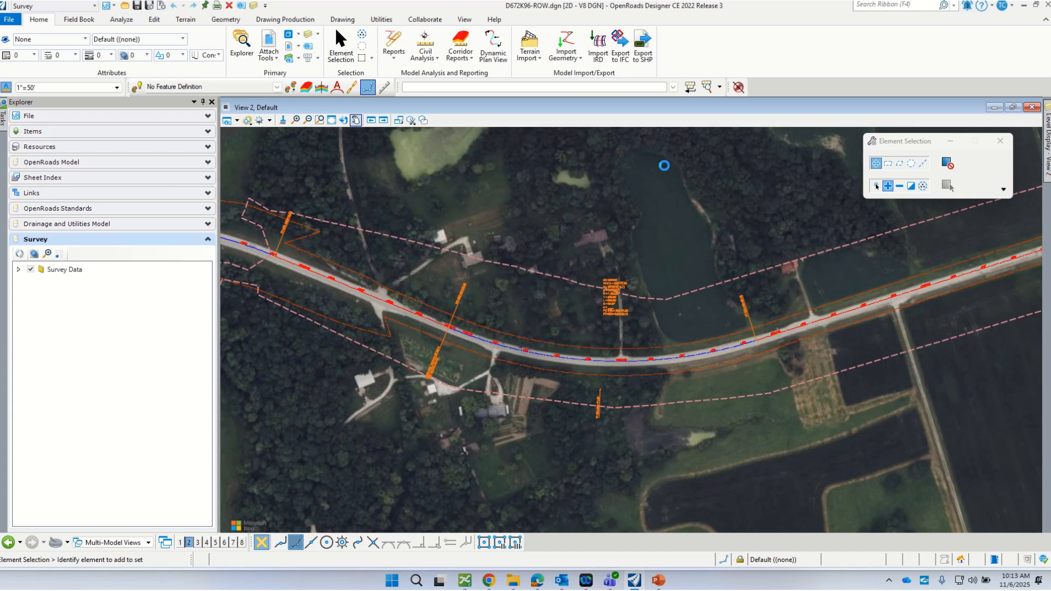
left_click(471, 582)
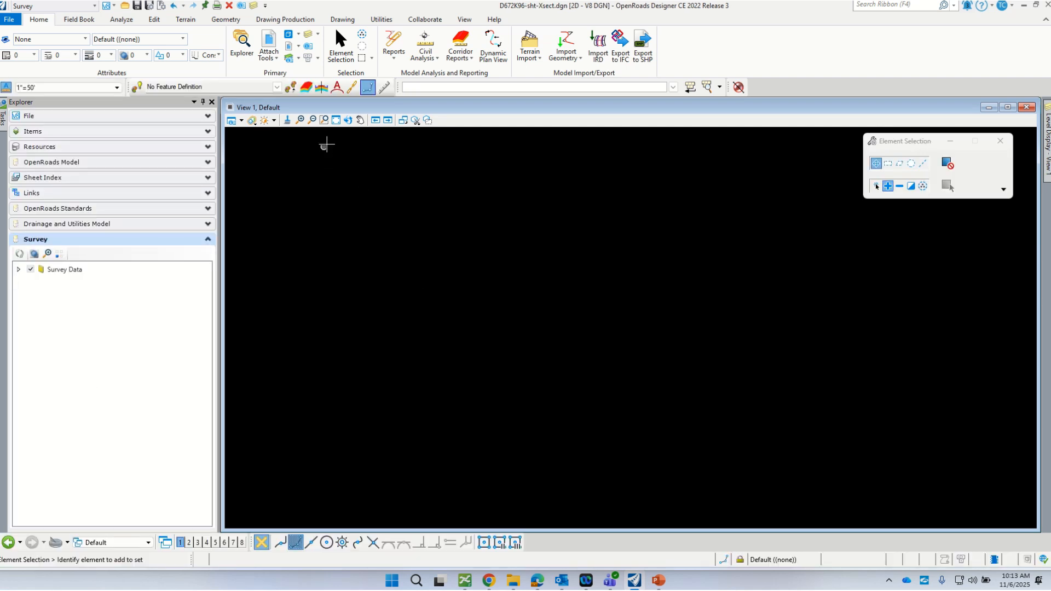
left_click(337, 122)
- Start attaching references from the Design folder, selecting D672K96-AlignDesign.dgn first
left_click(312, 120)
left_click_drag(1050, 172, 601, 191)
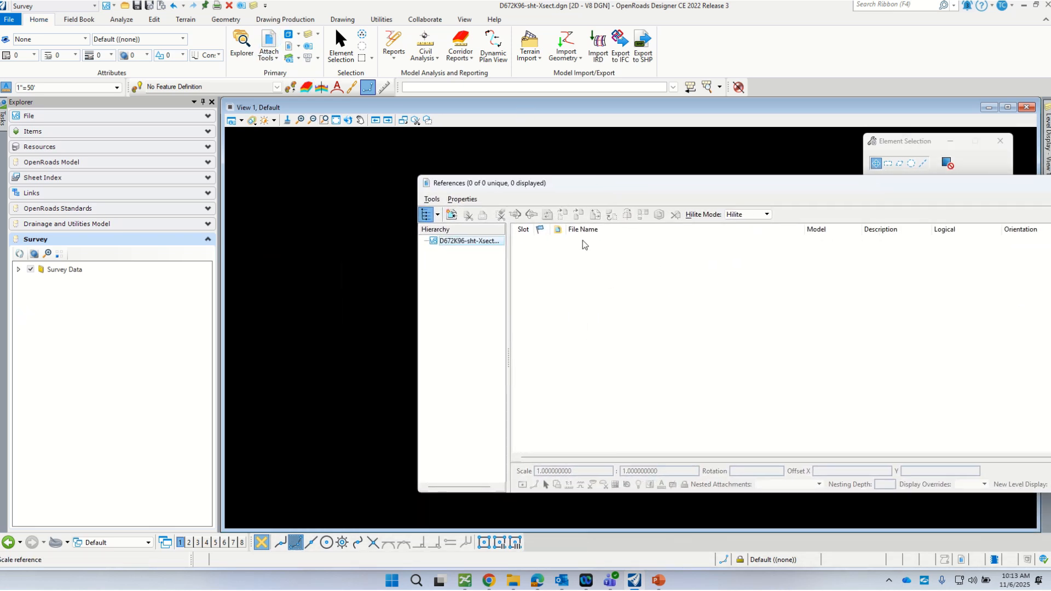
left_click(433, 201)
left_click(443, 215)
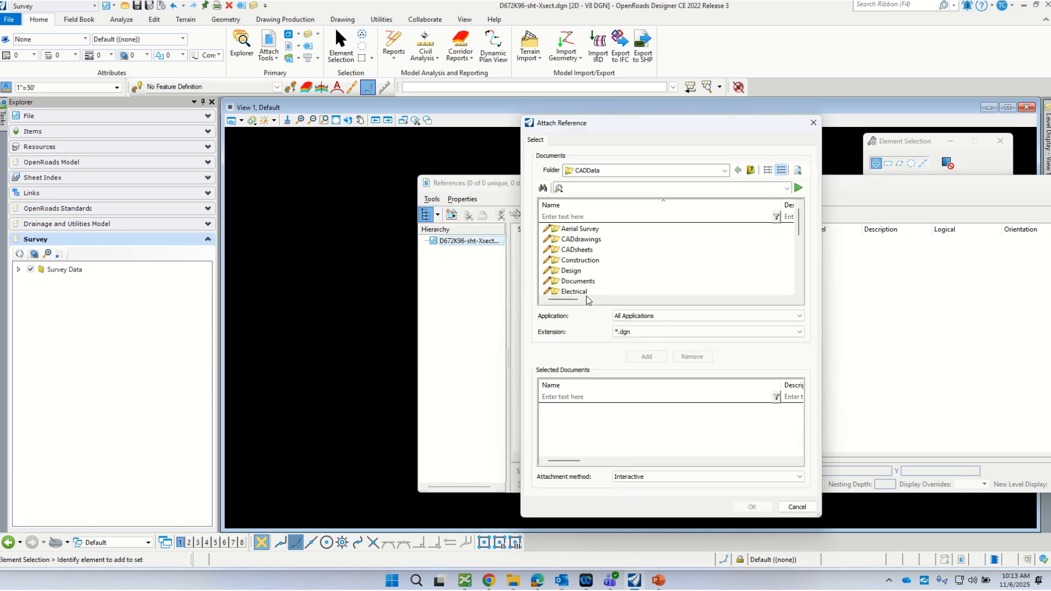
left_click(564, 271)
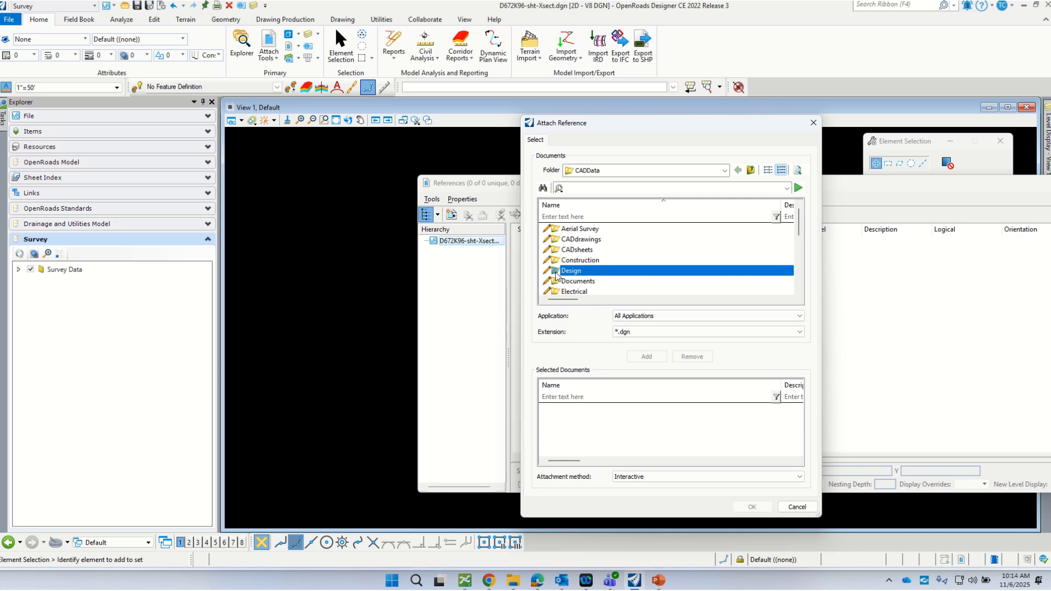
double_click(559, 271)
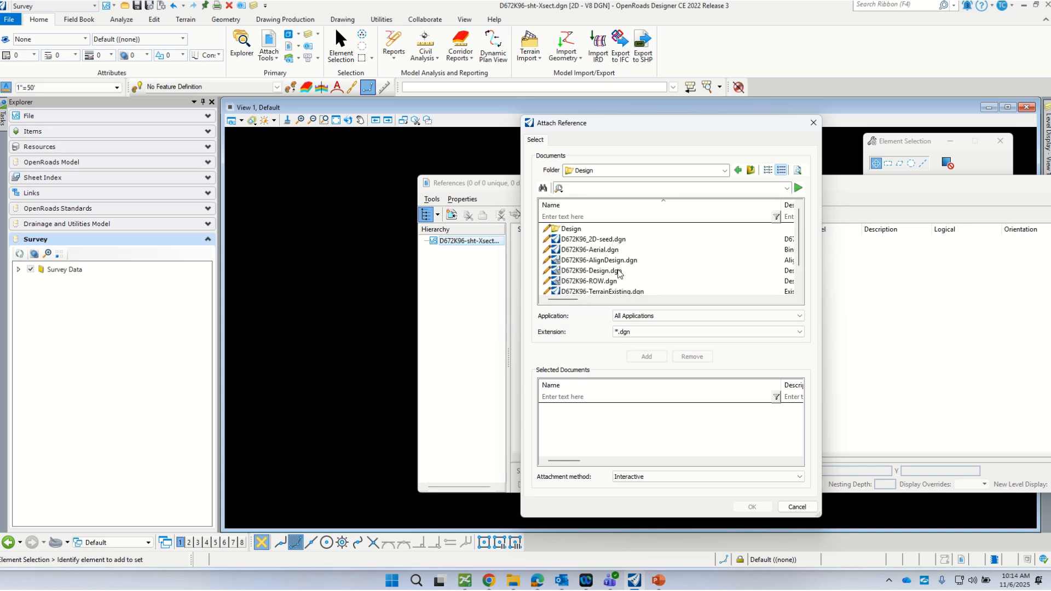
left_click(618, 261)
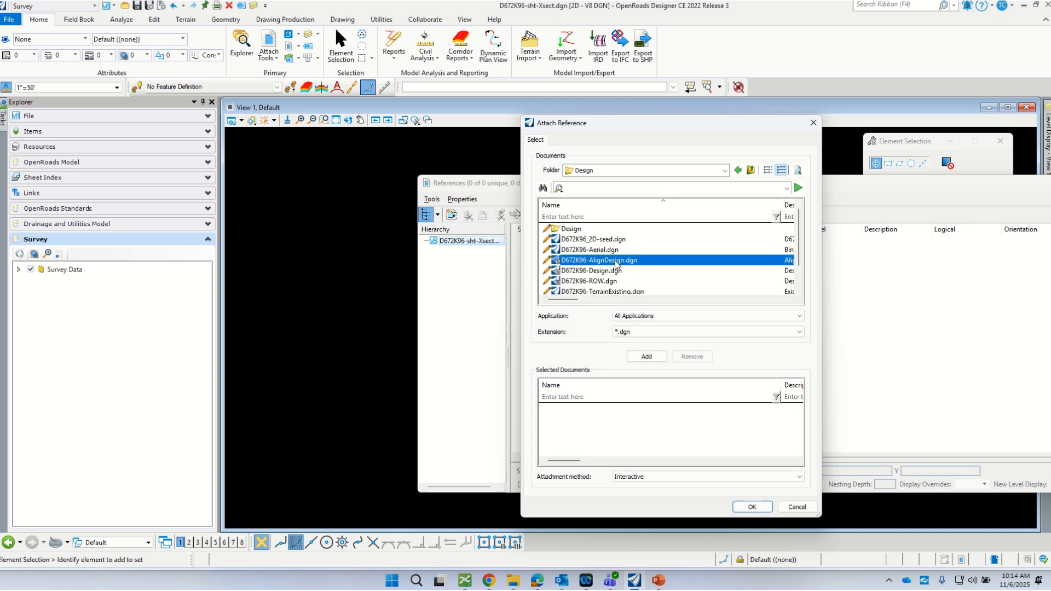
- Add TerrainExisting, TopoDesign2D and ROW, and attach all four with default settings
scroll(622, 266, "down", 1)
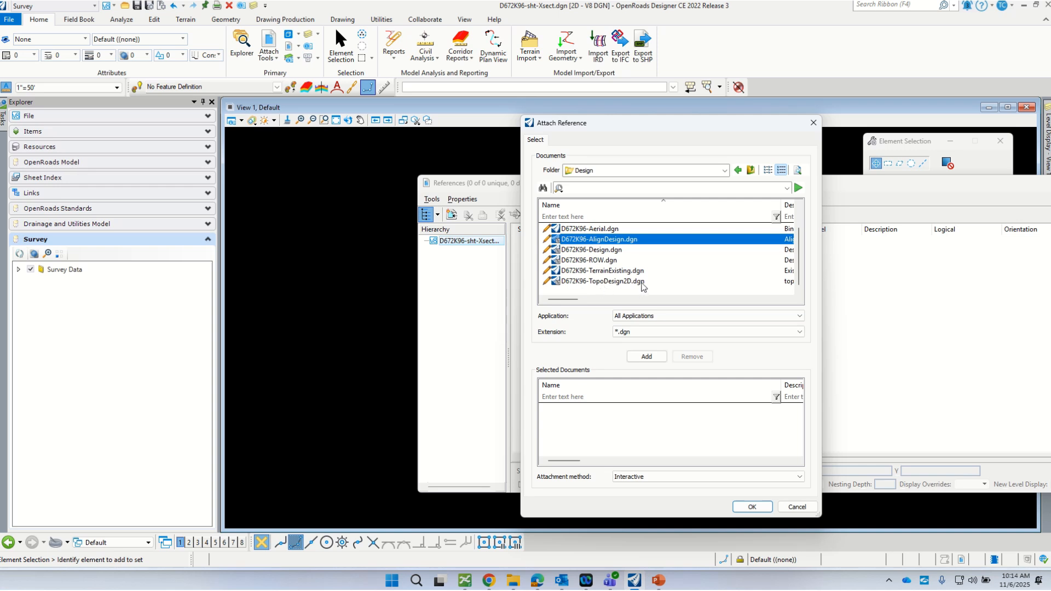
scroll(623, 241, "up", 1)
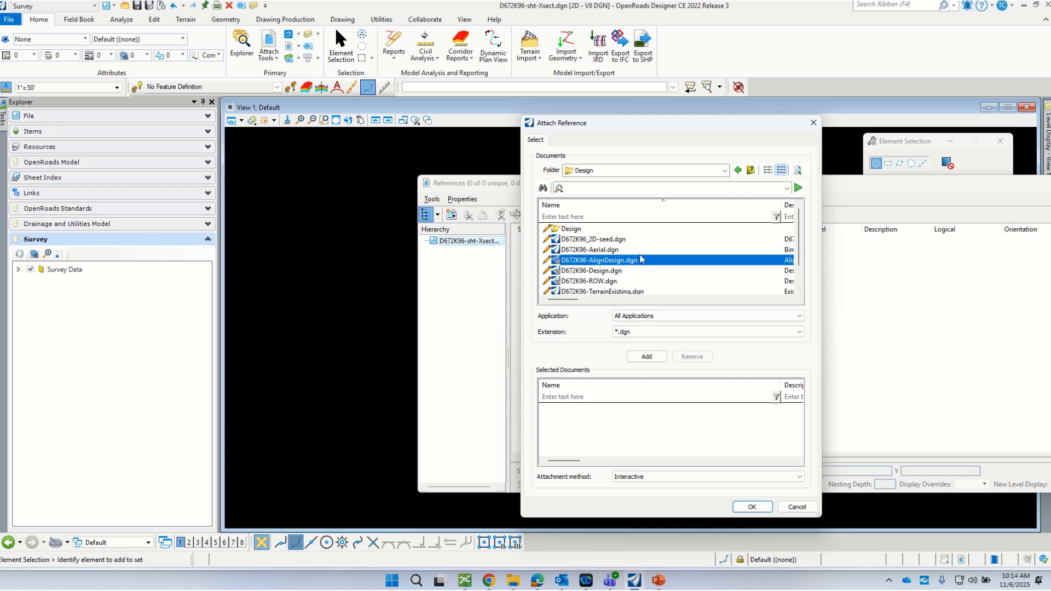
scroll(630, 288, "down", 1)
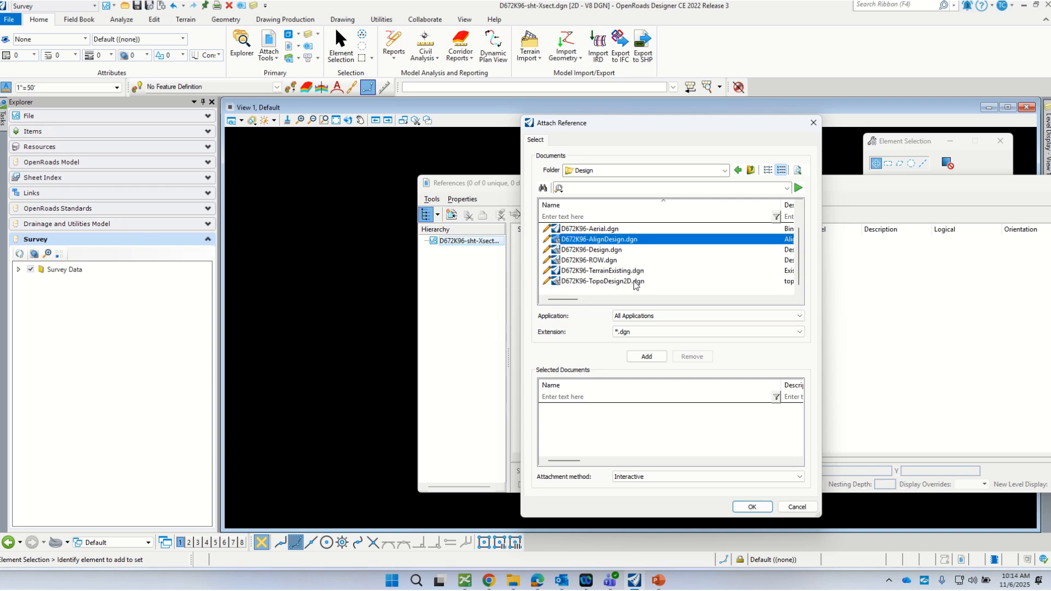
left_click(597, 272, "ctrl")
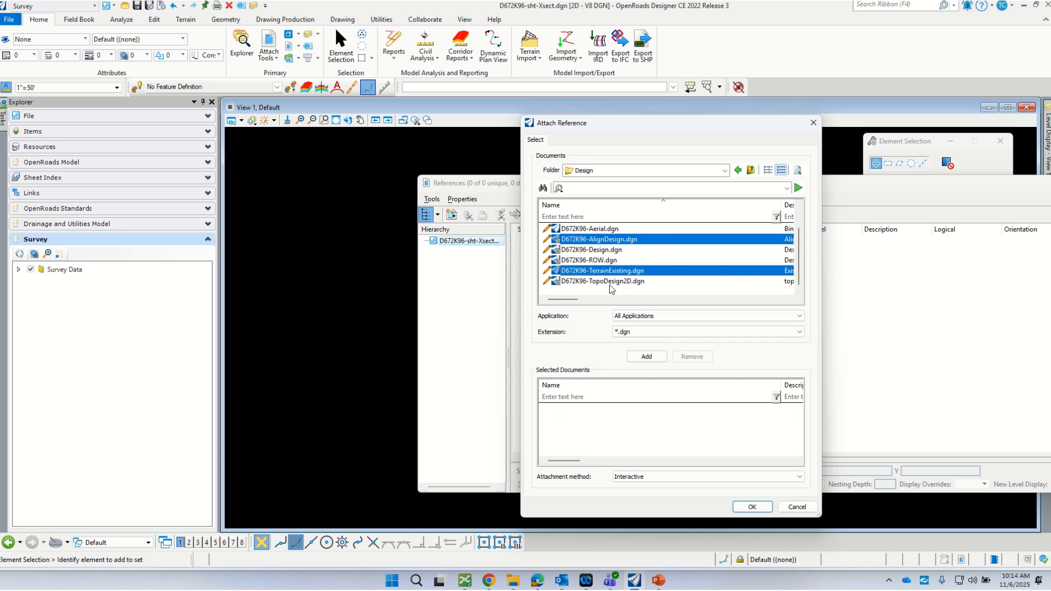
left_click(601, 282, "ctrl")
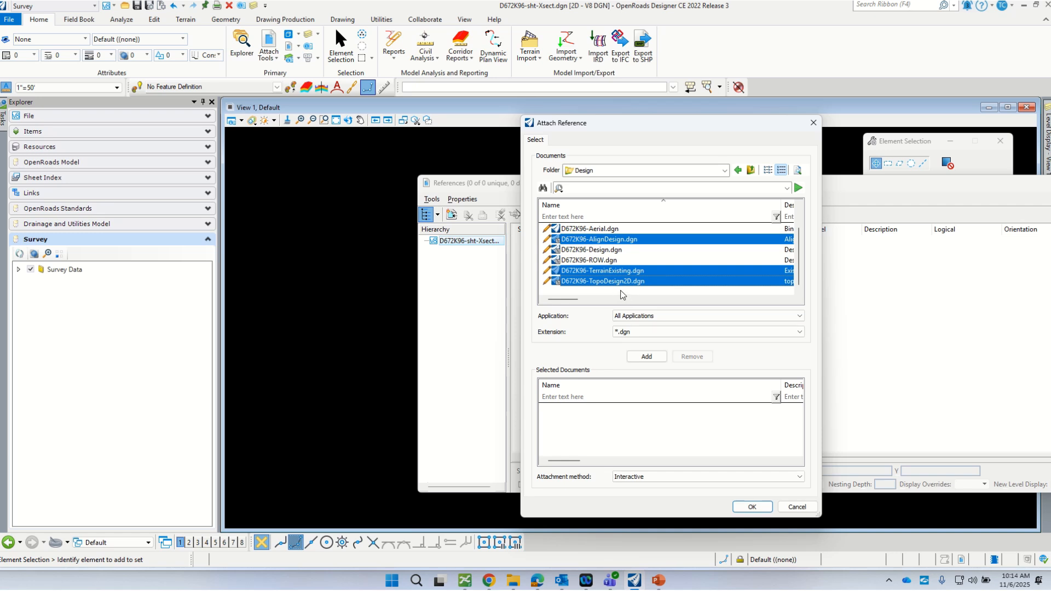
left_click(606, 262, "ctrl")
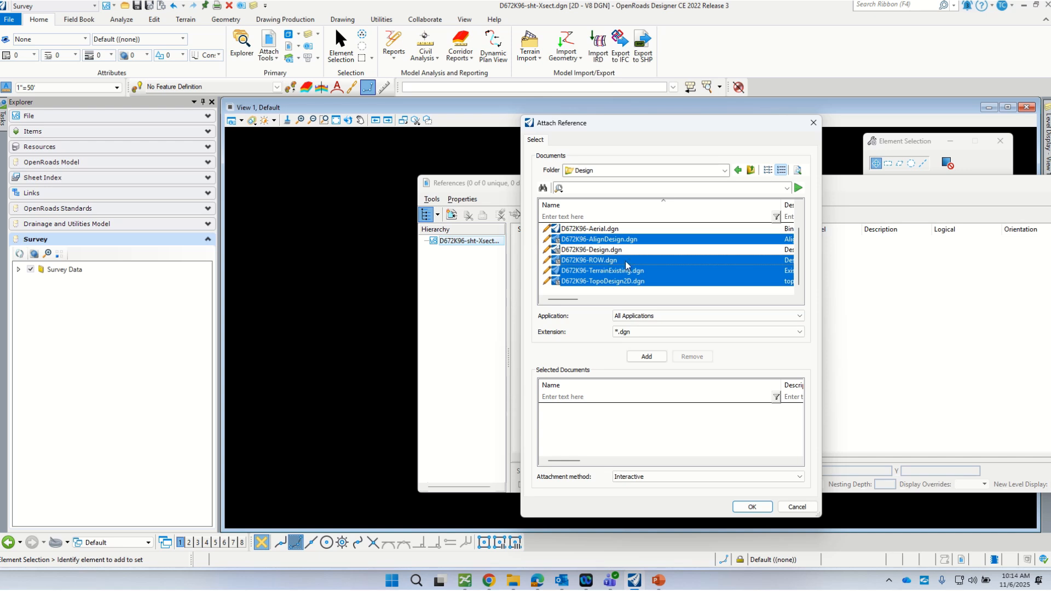
scroll(625, 260, "up", 1)
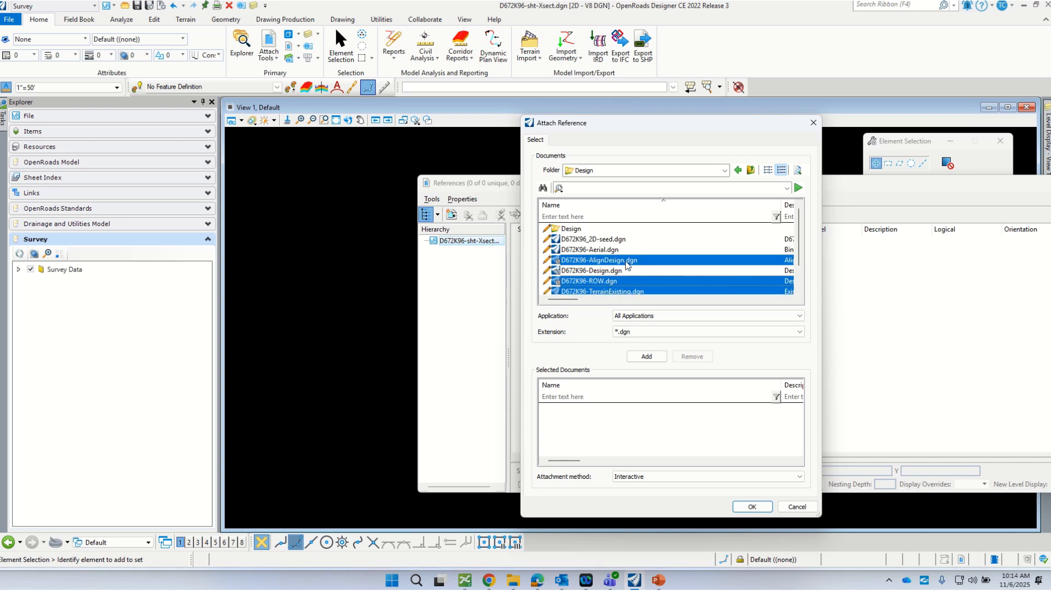
left_click(758, 508)
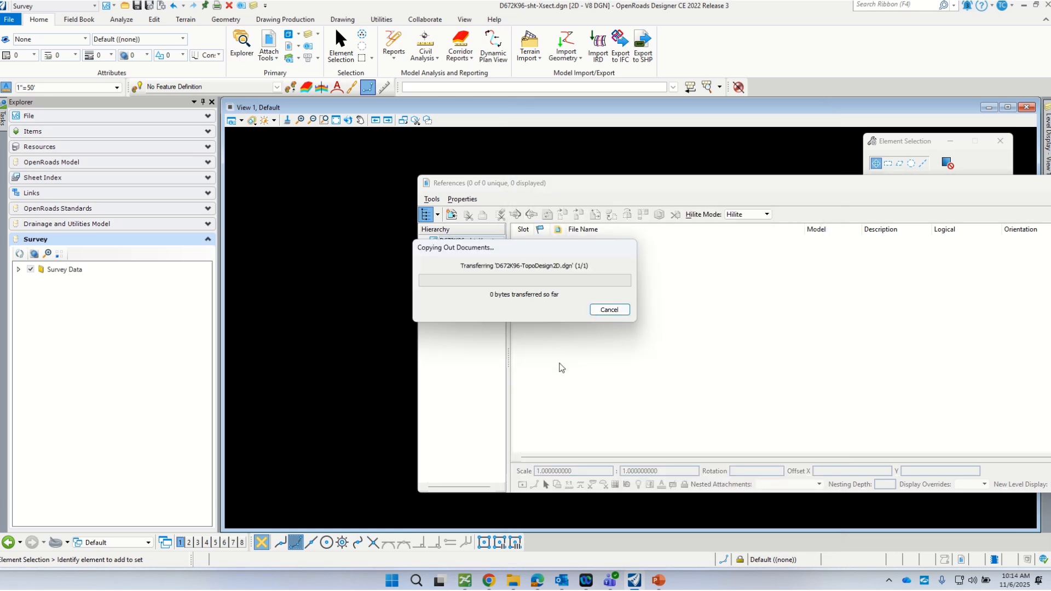
left_click(565, 443)
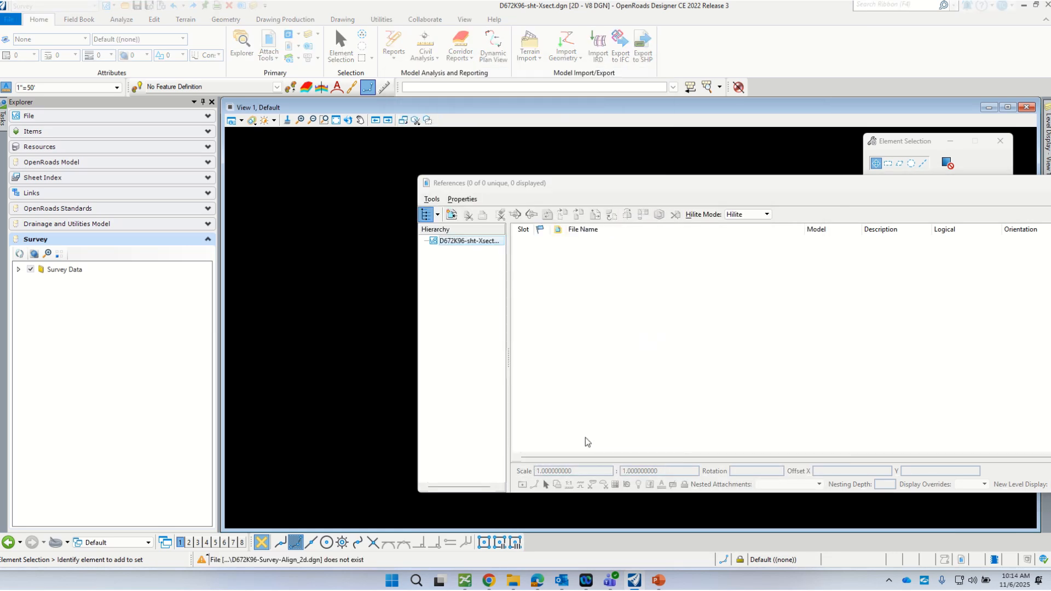
left_click(583, 436)
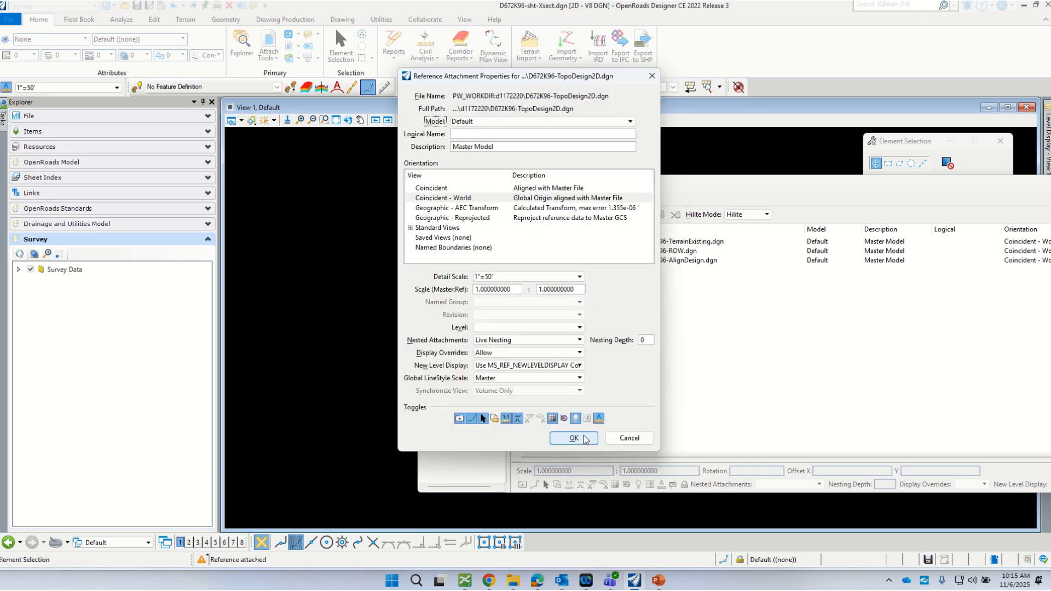
left_click(580, 437)
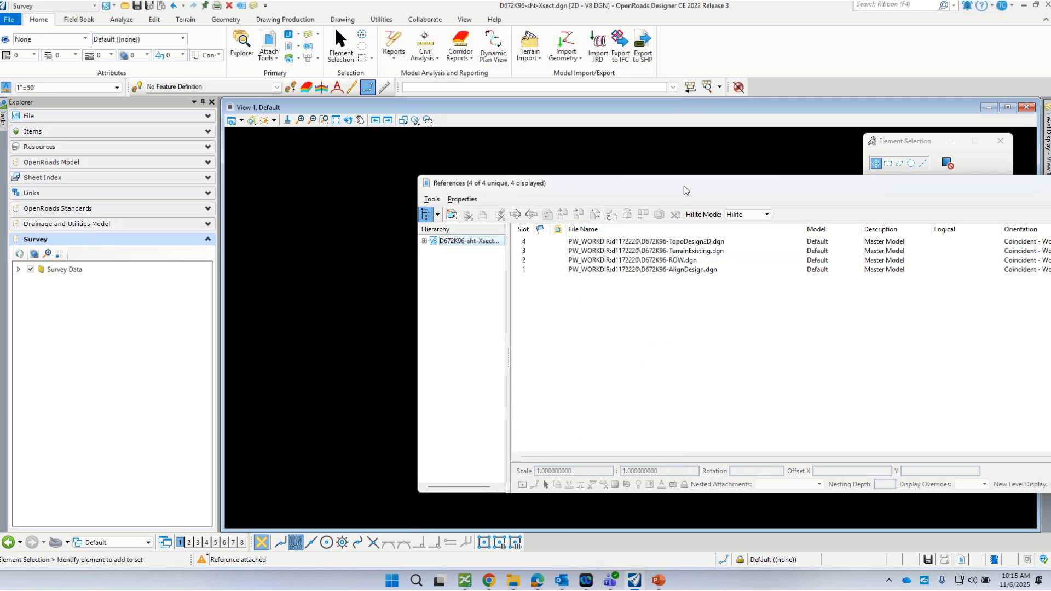
left_click_drag(685, 186, 1050, 185)
- Fit the referenced road drawing into the view and zoom in on it
left_click(336, 120)
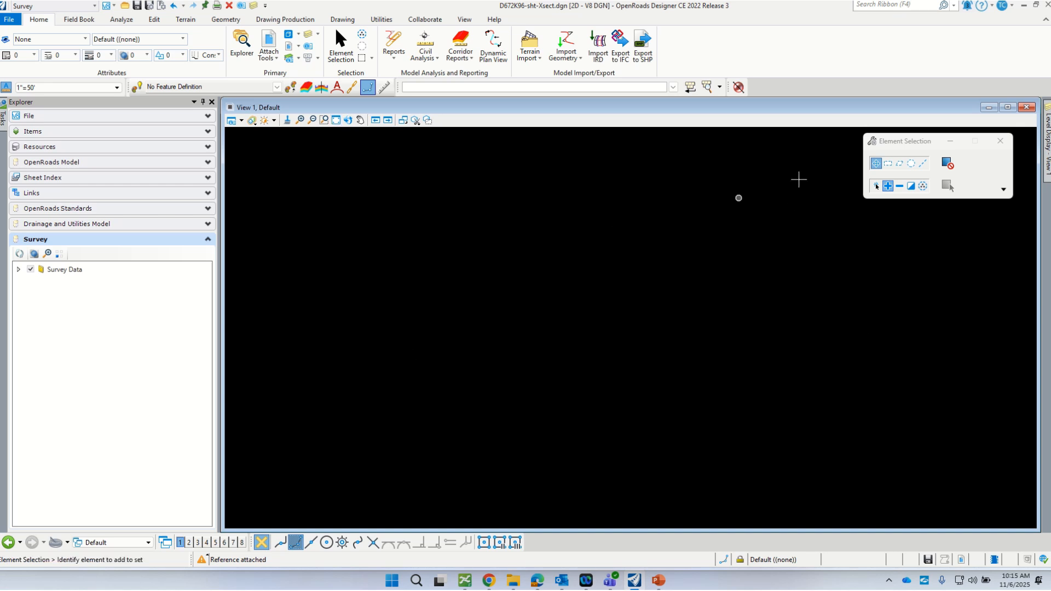
left_click_drag(893, 143, 888, 189)
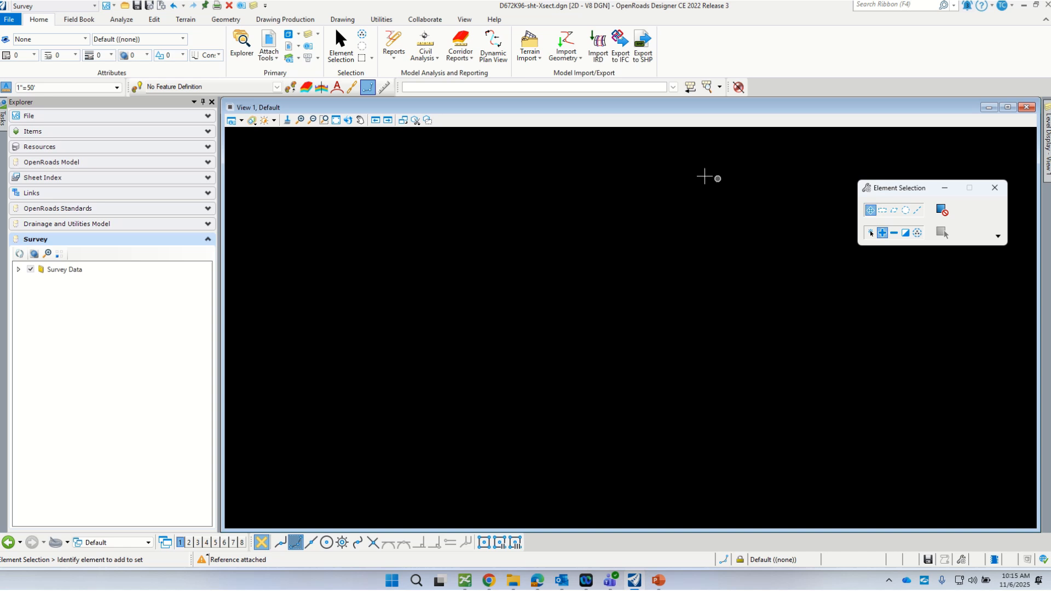
left_click(337, 120)
scroll(641, 267, "up", 2)
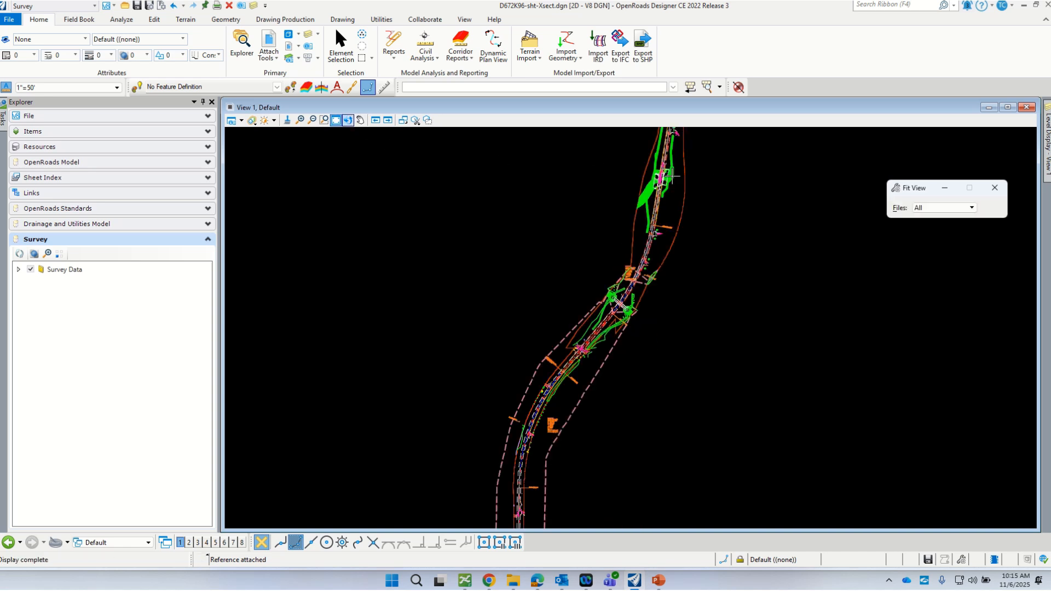
scroll(621, 344, "up", 2)
scroll(627, 271, "up", 3)
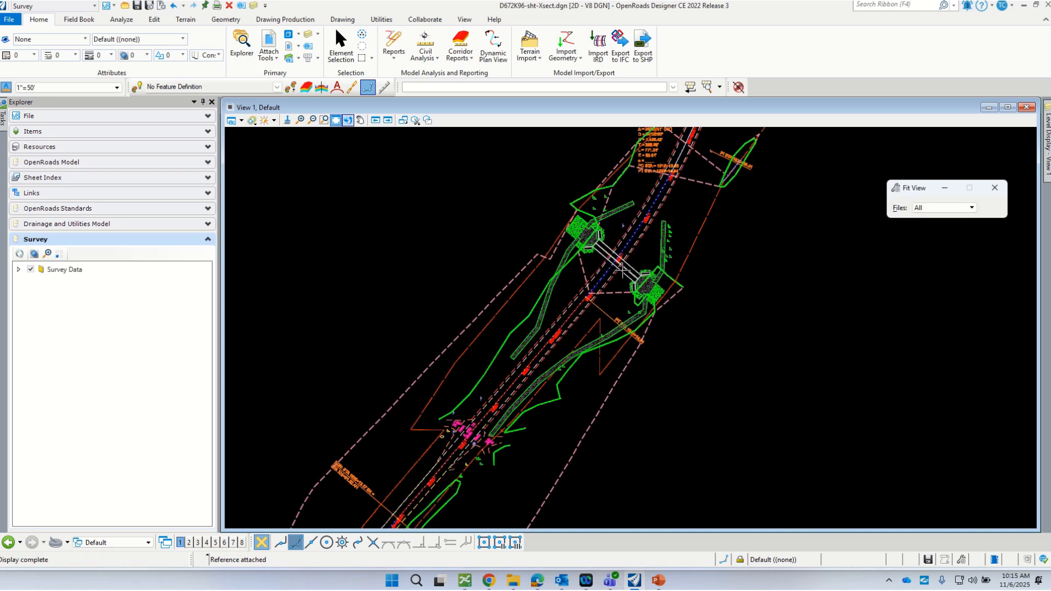
scroll(646, 235, "down", 5)
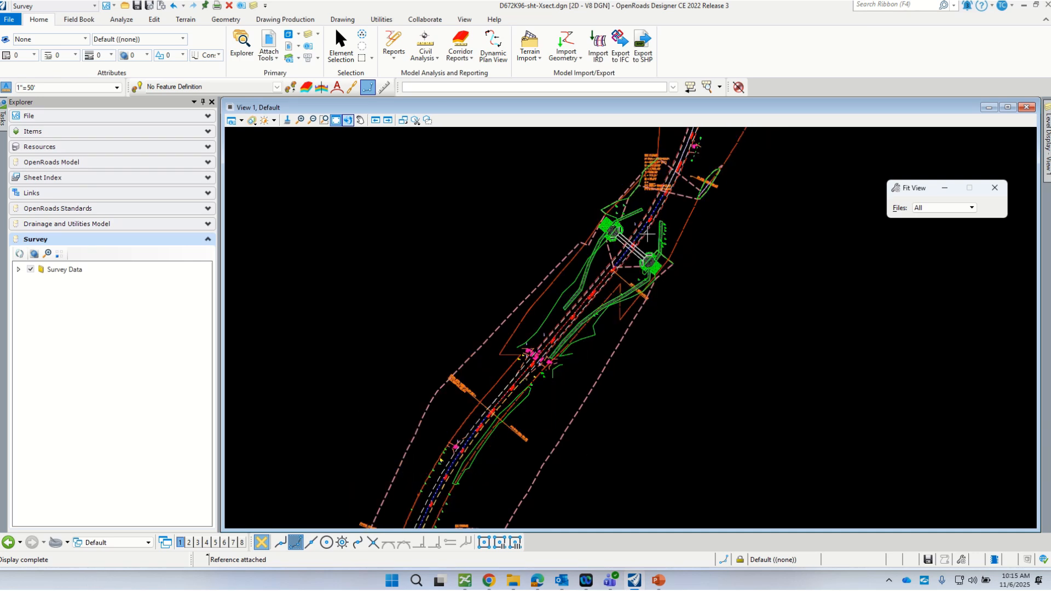
scroll(532, 373, "up", 2)
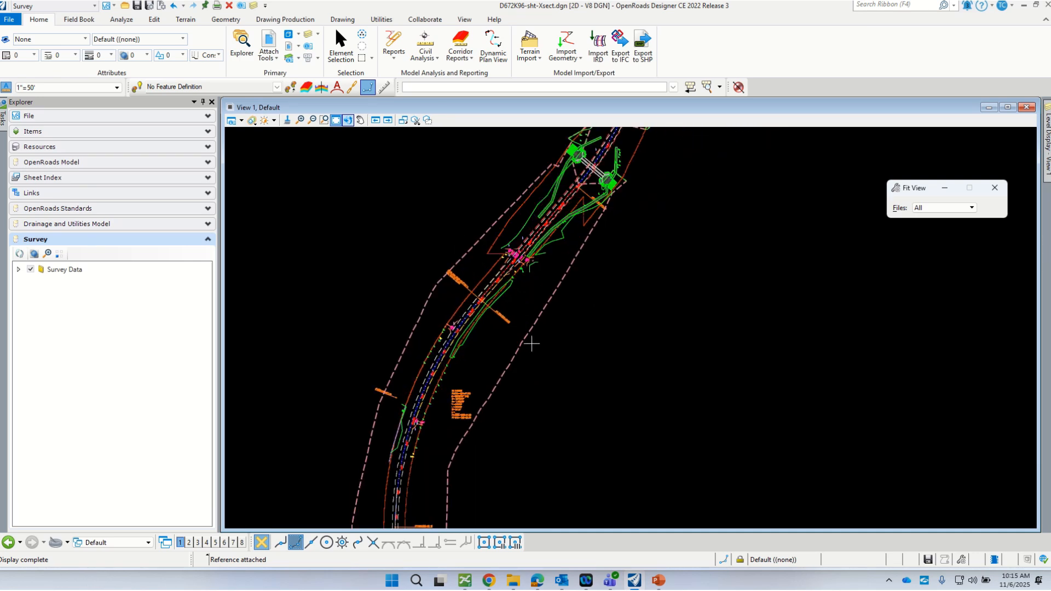
scroll(485, 293, "up", 1)
- Review the file's views and models lists
left_click(143, 544)
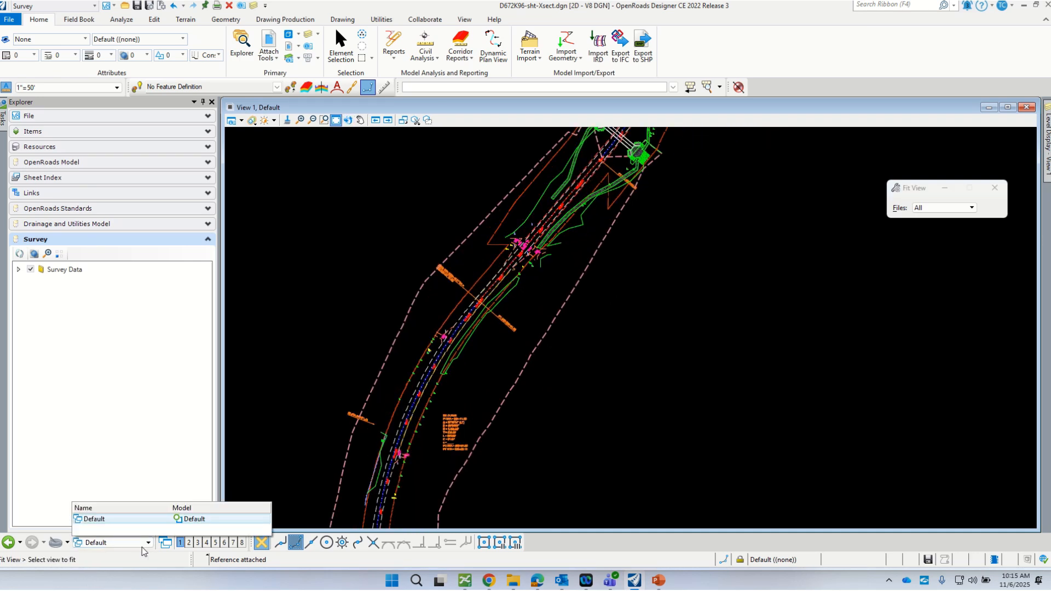
left_click(563, 459)
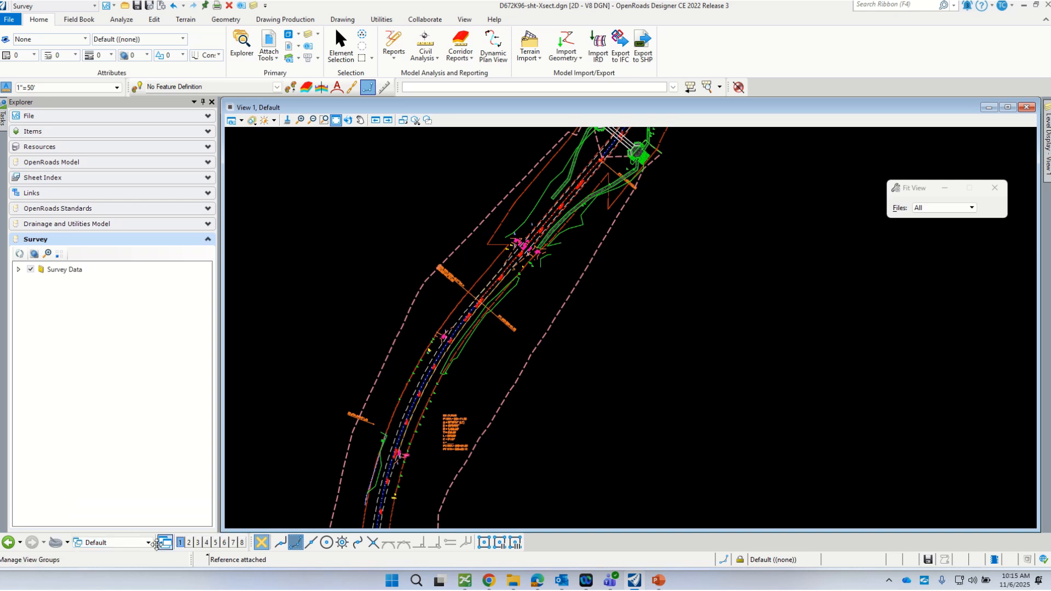
left_click(289, 34)
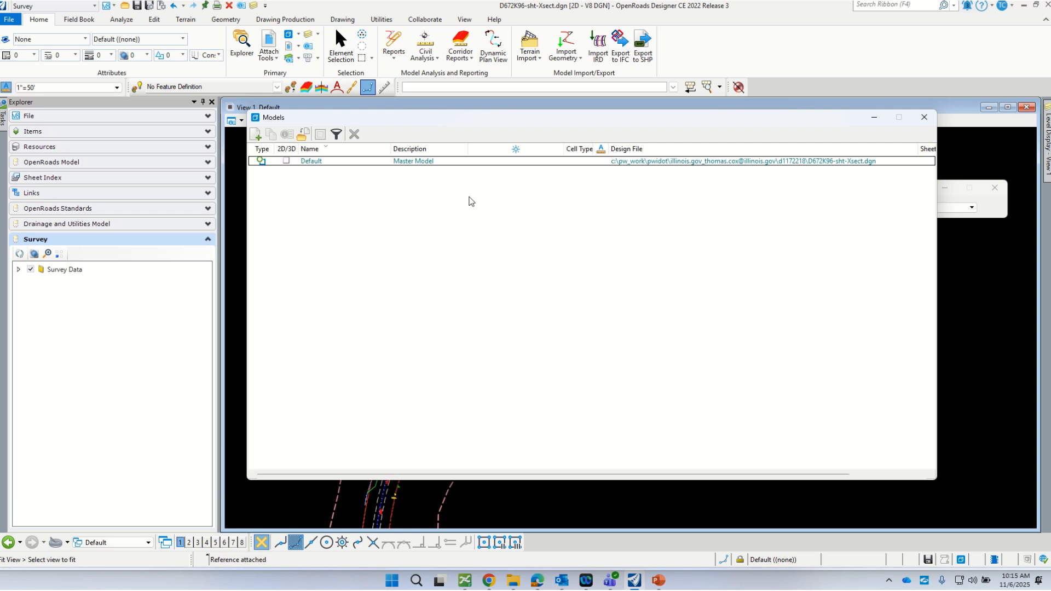
left_click_drag(608, 116, 597, 136)
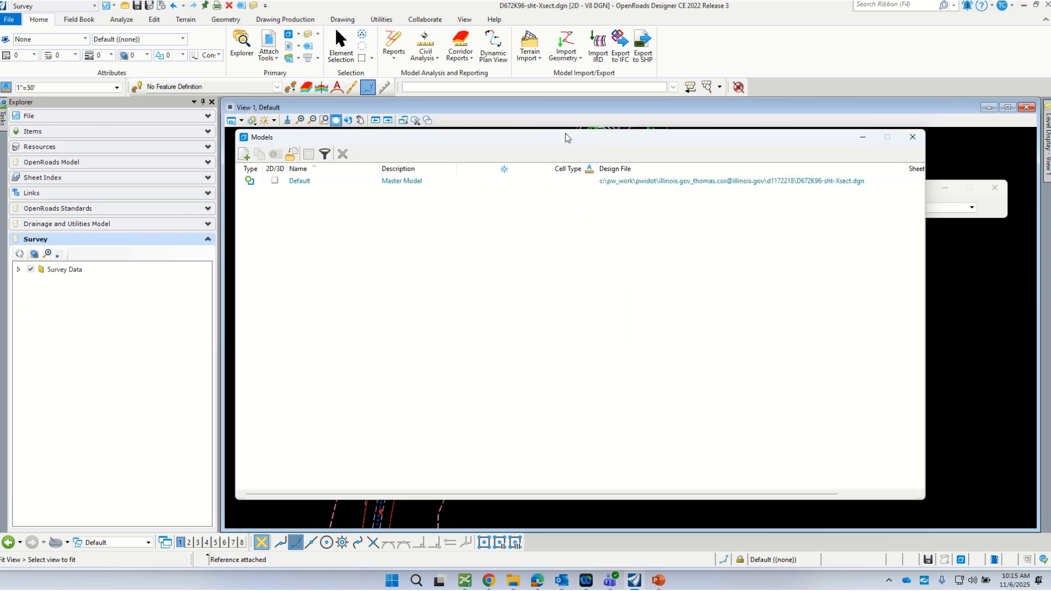
left_click(912, 137)
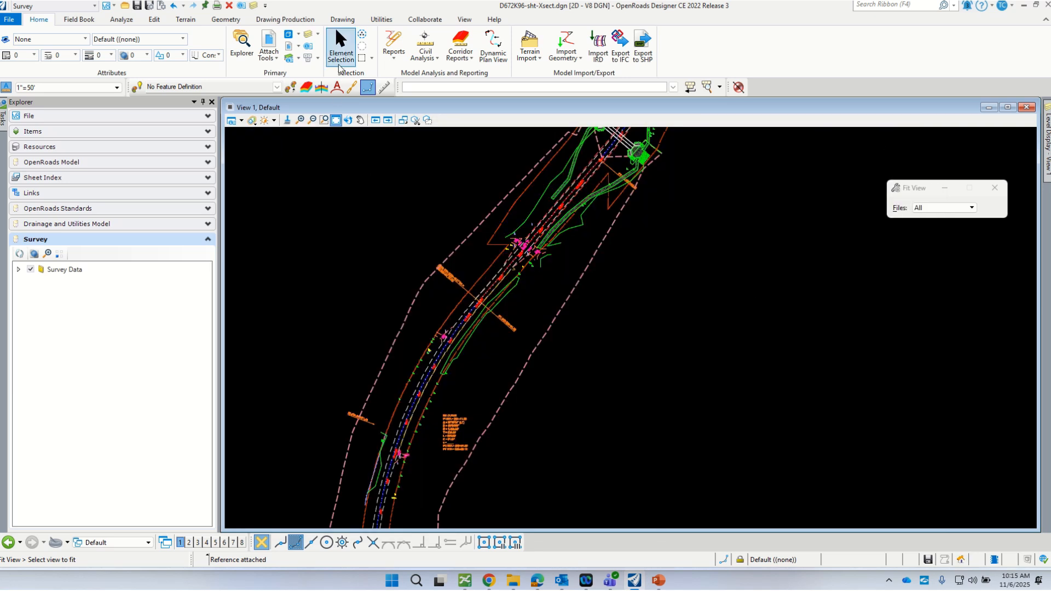
- Select the dashed existing-ground terrain boundary as an individual element
left_click(340, 47)
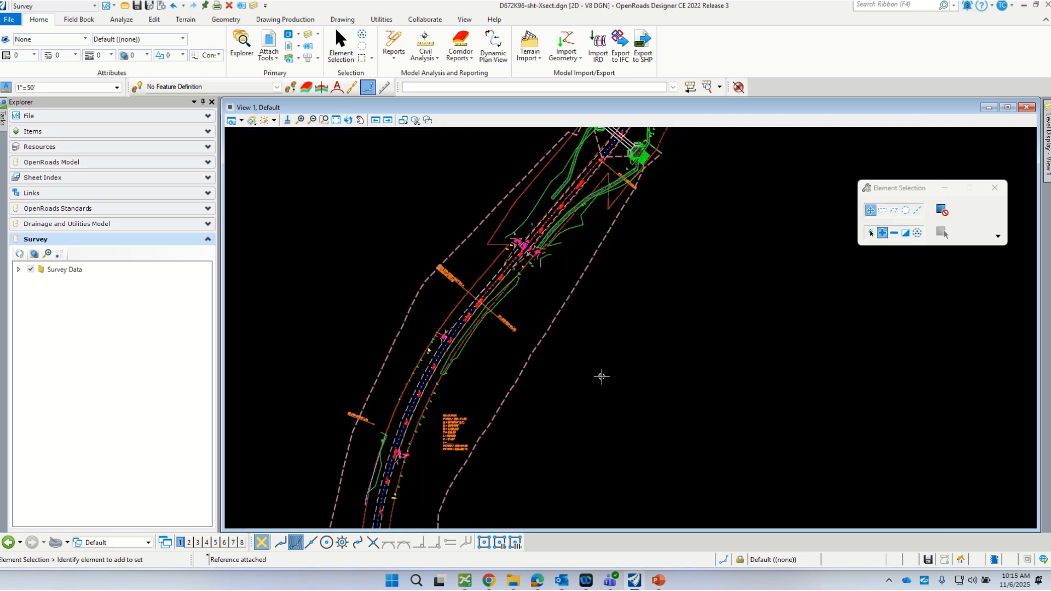
left_click(870, 232)
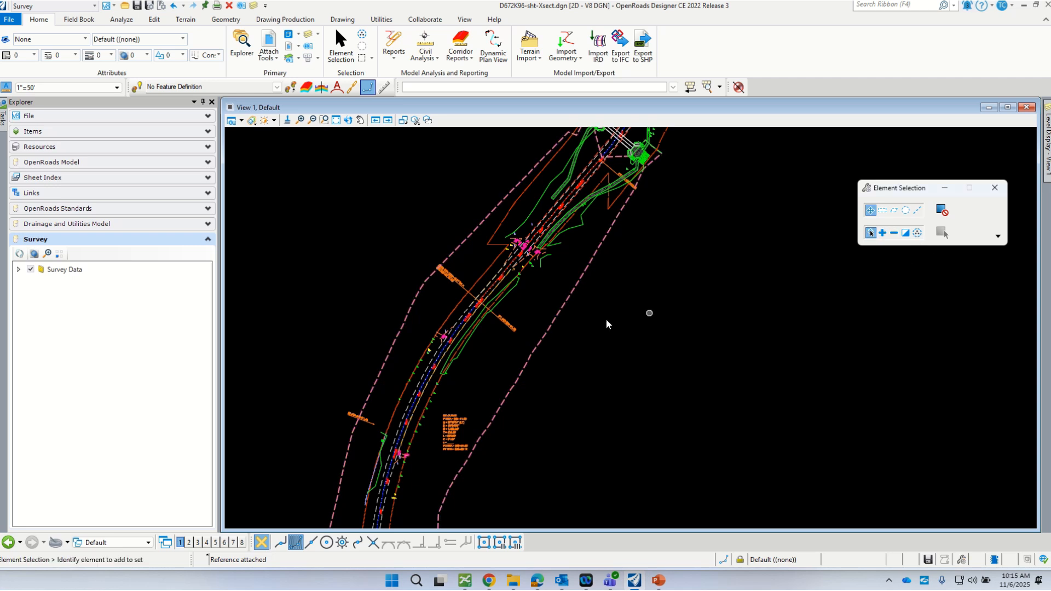
left_click(561, 307)
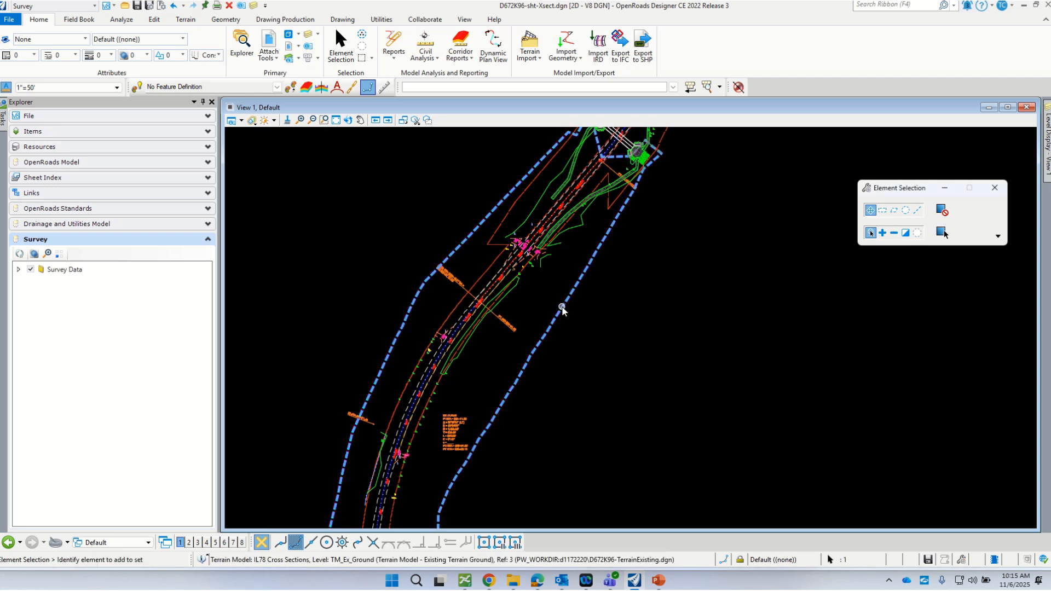
- Set the referenced TM_Ex_Ground terrain as the active terrain model
mouse_move(561, 307)
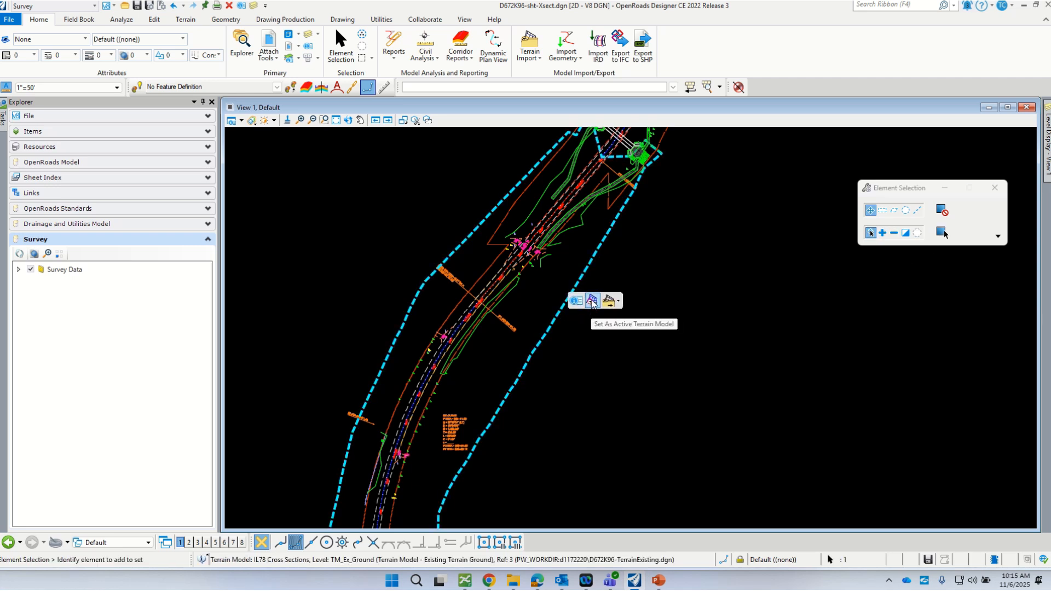
left_click(591, 300)
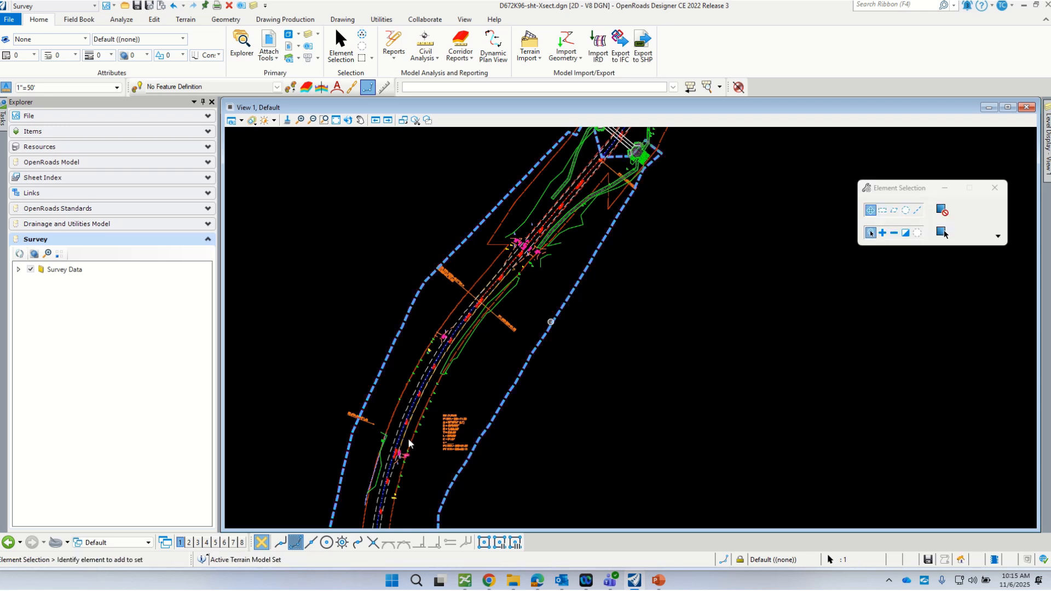
left_click(123, 542)
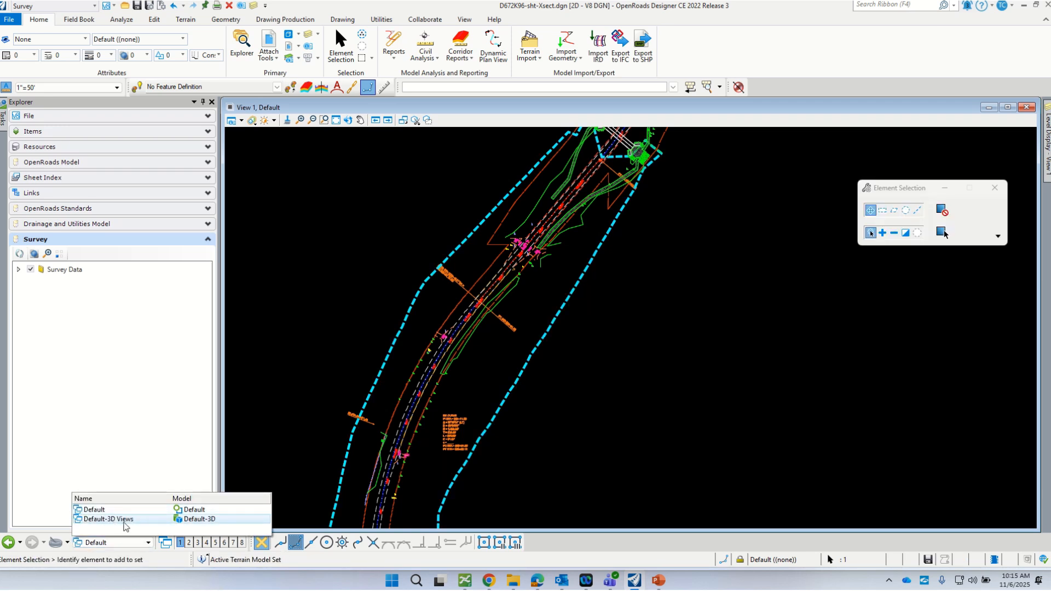
left_click(559, 423)
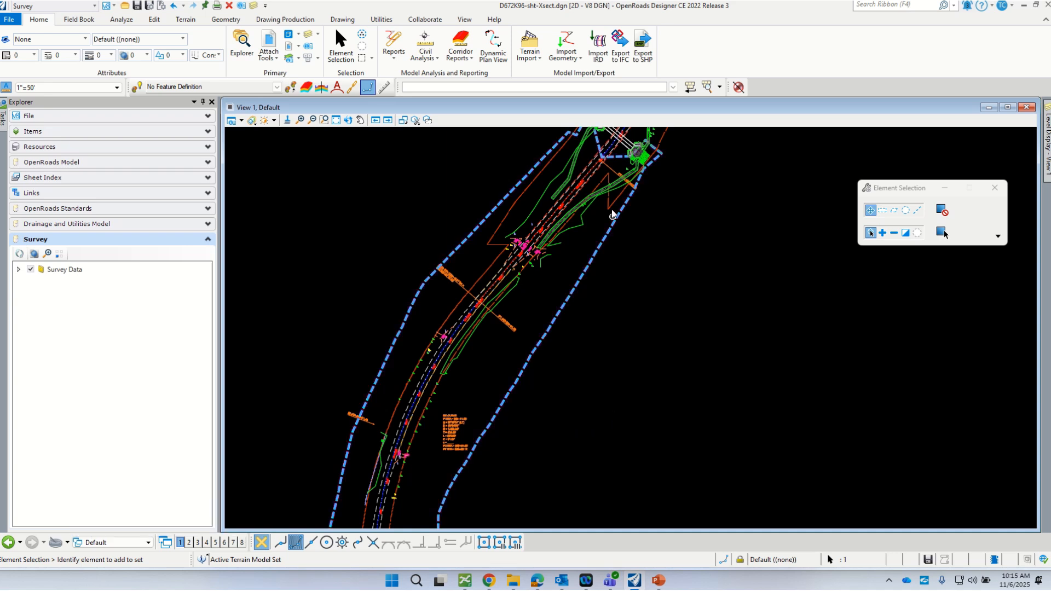
- Split into 2 Views Plan/3D and fit the road in both views
right_click(628, 275)
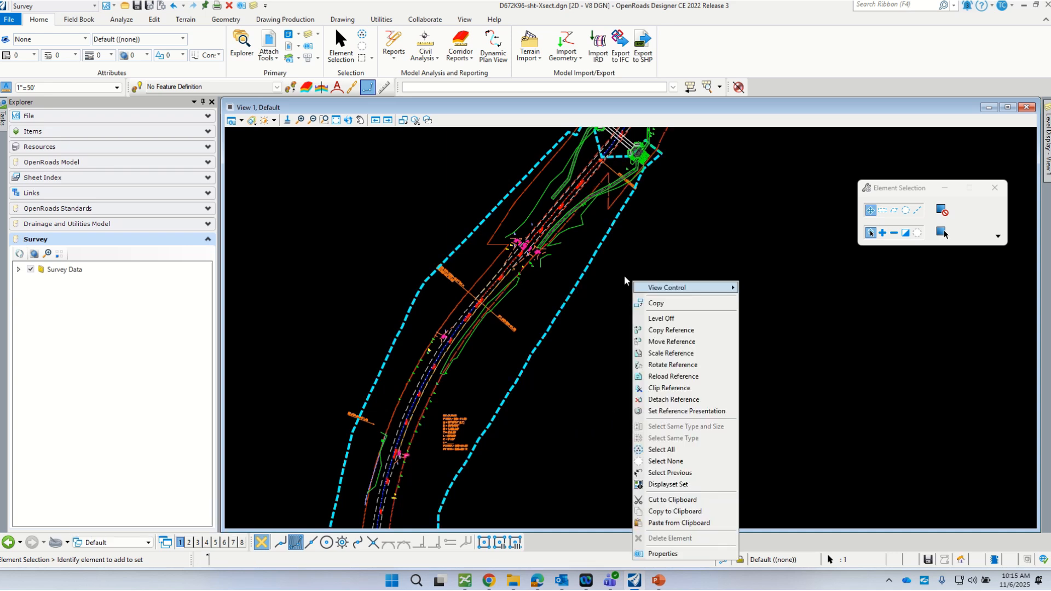
mouse_move(711, 287)
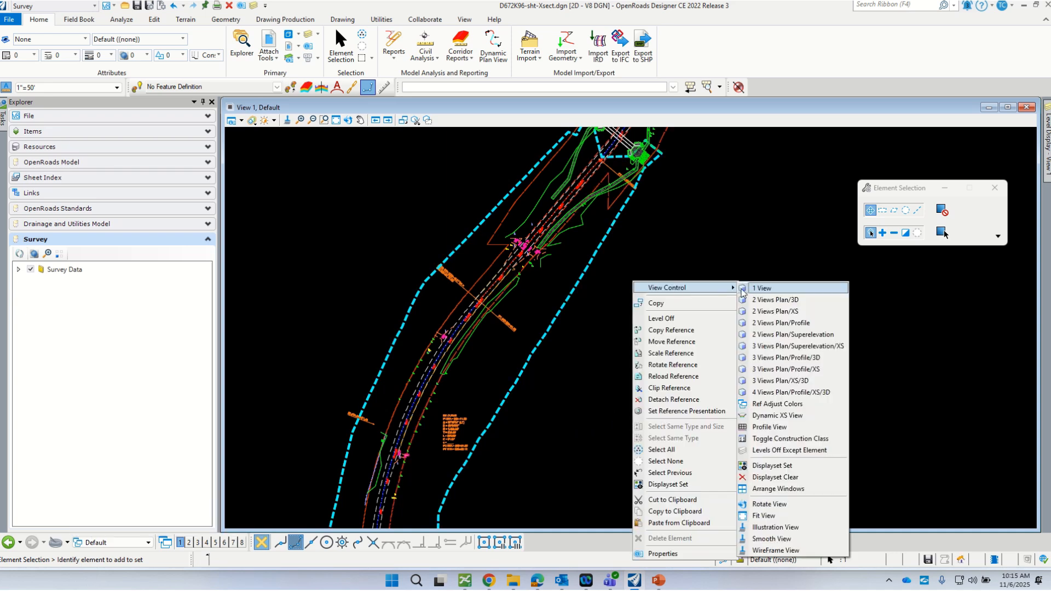
left_click(790, 301)
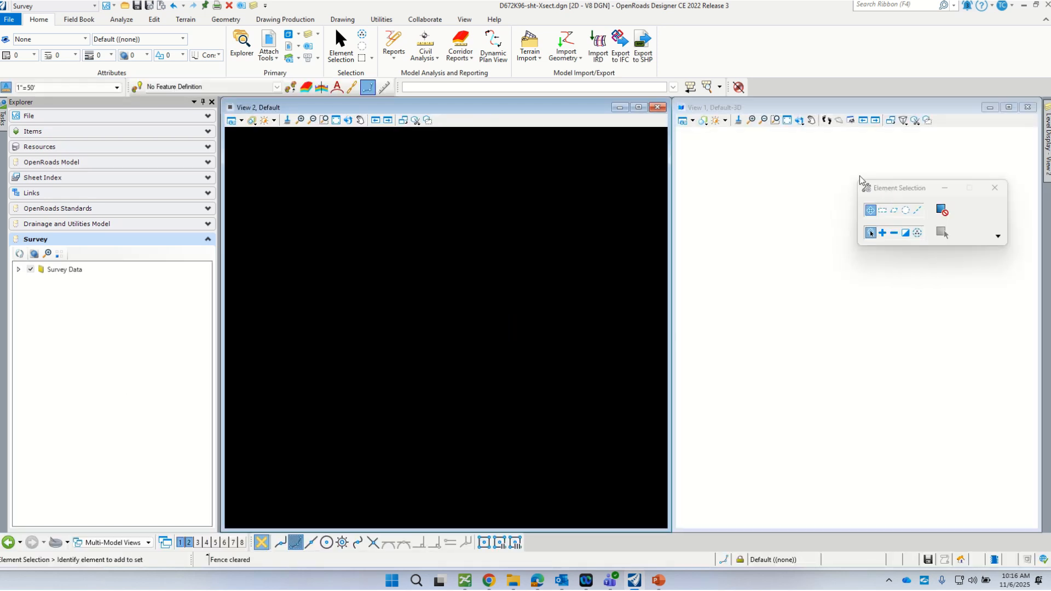
left_click(787, 120)
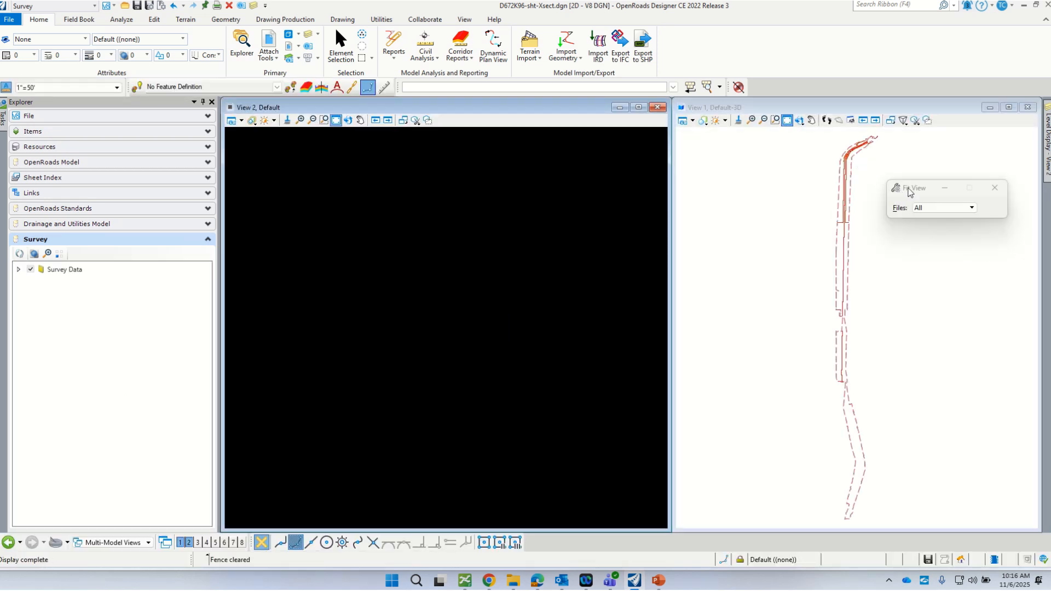
left_click_drag(908, 192, 413, 266)
scroll(872, 159, "up", 4)
scroll(795, 157, "up", 3)
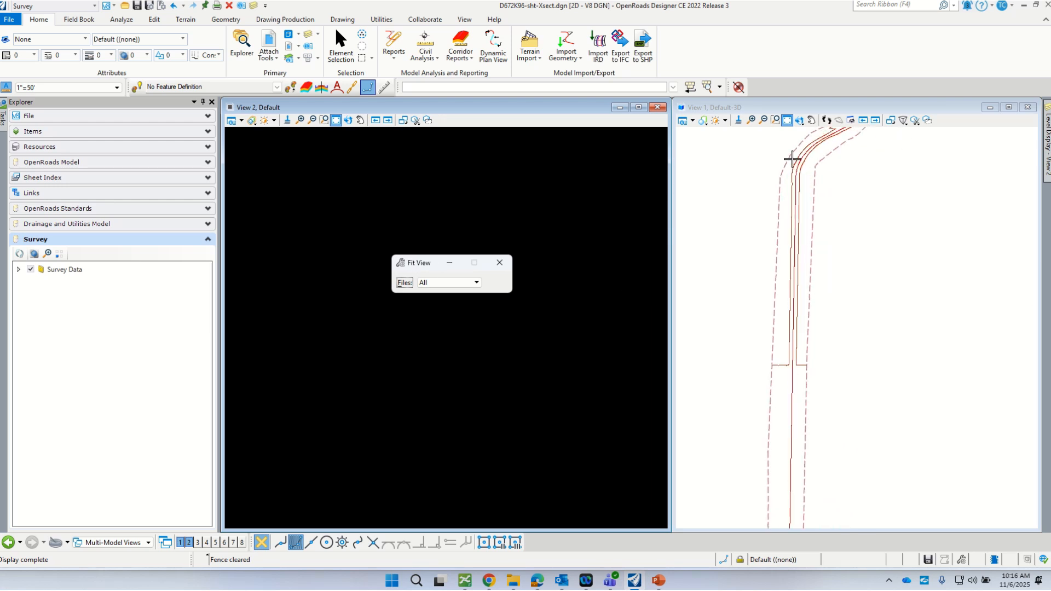
left_click(336, 119)
scroll(493, 143, "up", 5)
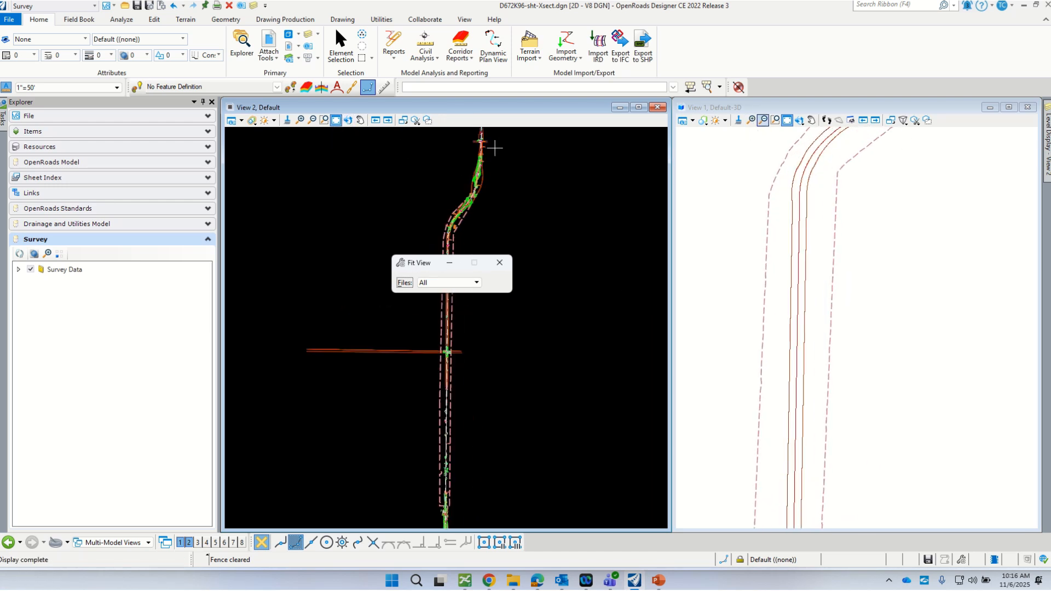
- Collapse Explorer to widen the views and set the 3D view's Rotate View to 2 Points
left_click(202, 102)
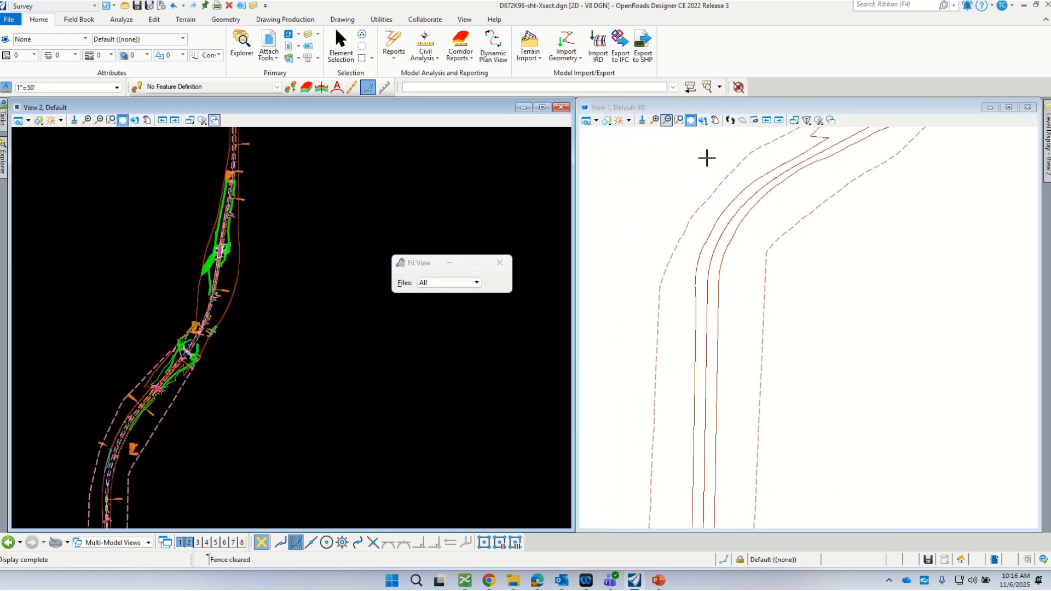
left_click(705, 121)
left_click(724, 136)
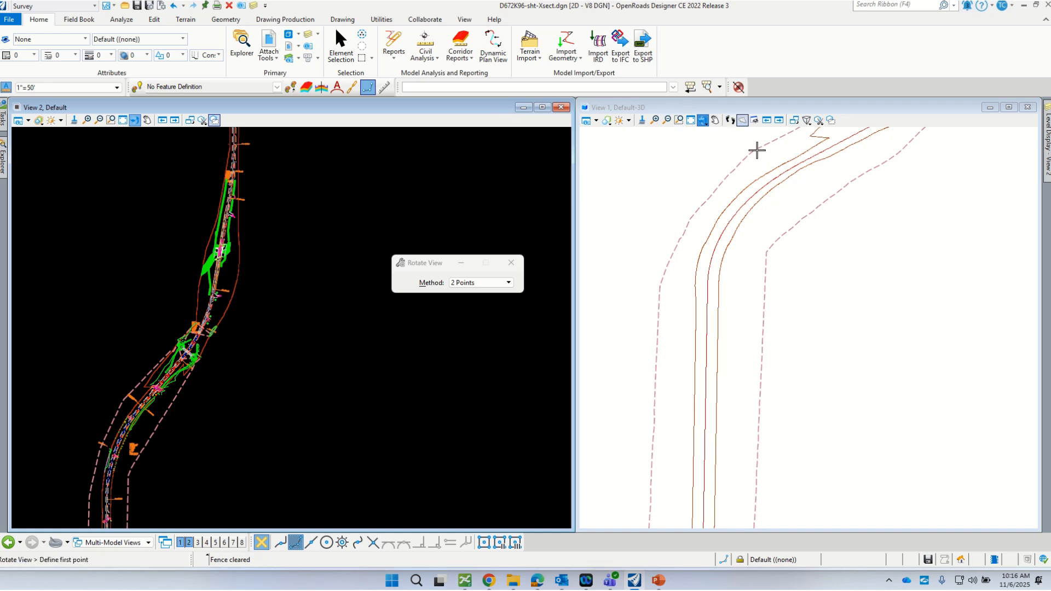
- Dynamically rotate the 3D view about a pivot on the right-of-way line
scroll(770, 145, "up", 1)
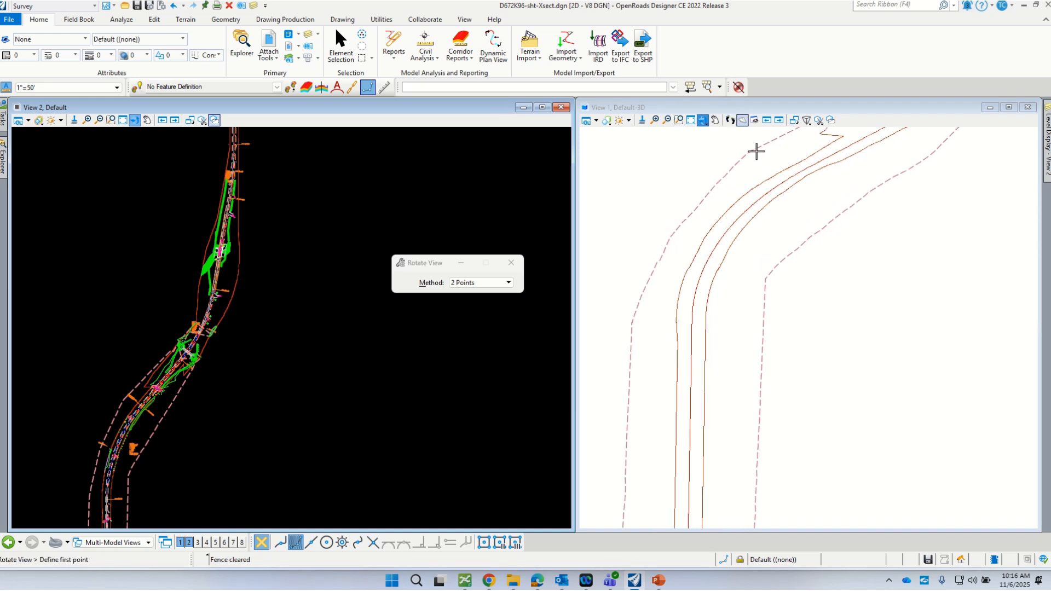
left_click(707, 107)
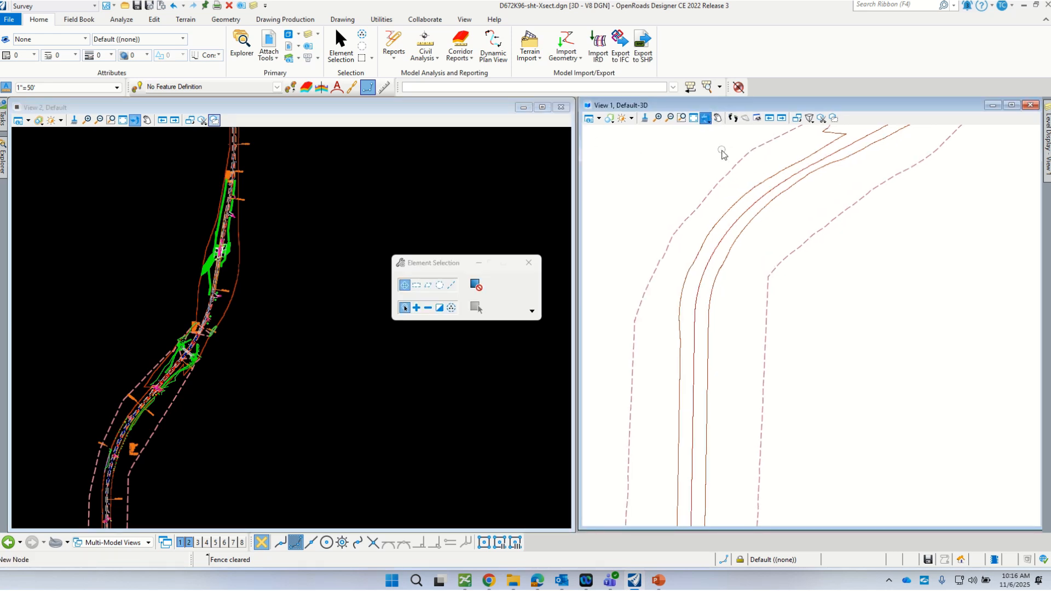
scroll(749, 154, "up", 2)
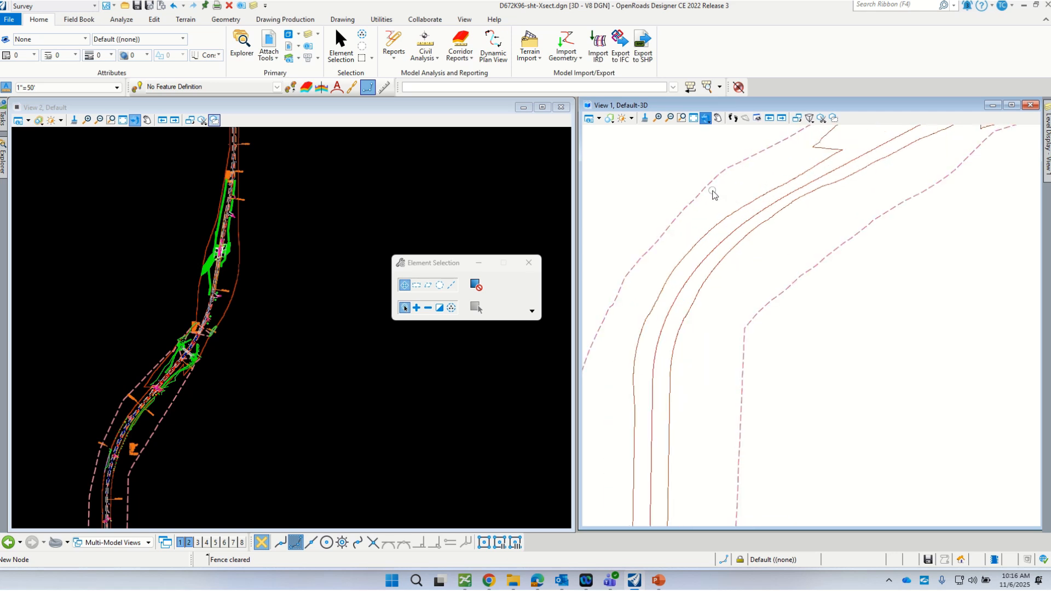
left_click(707, 124)
left_click(734, 129)
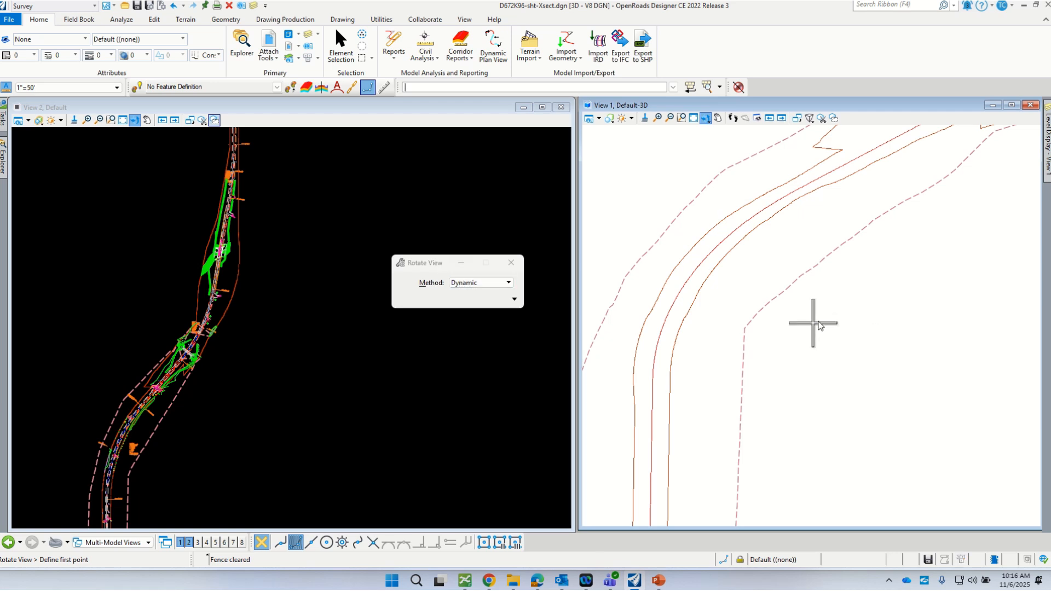
left_click(732, 249)
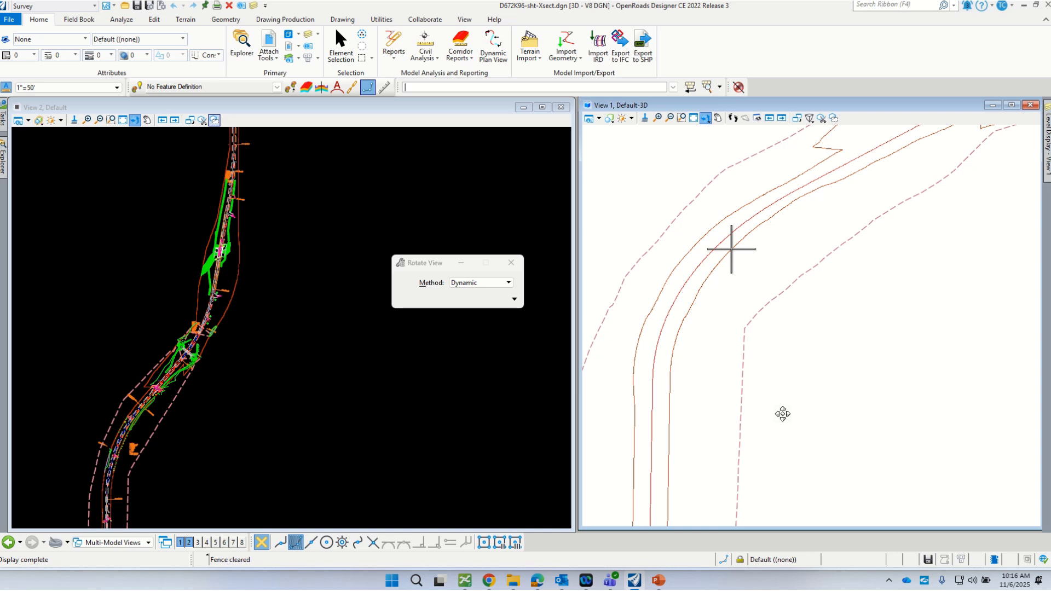
left_click(724, 405)
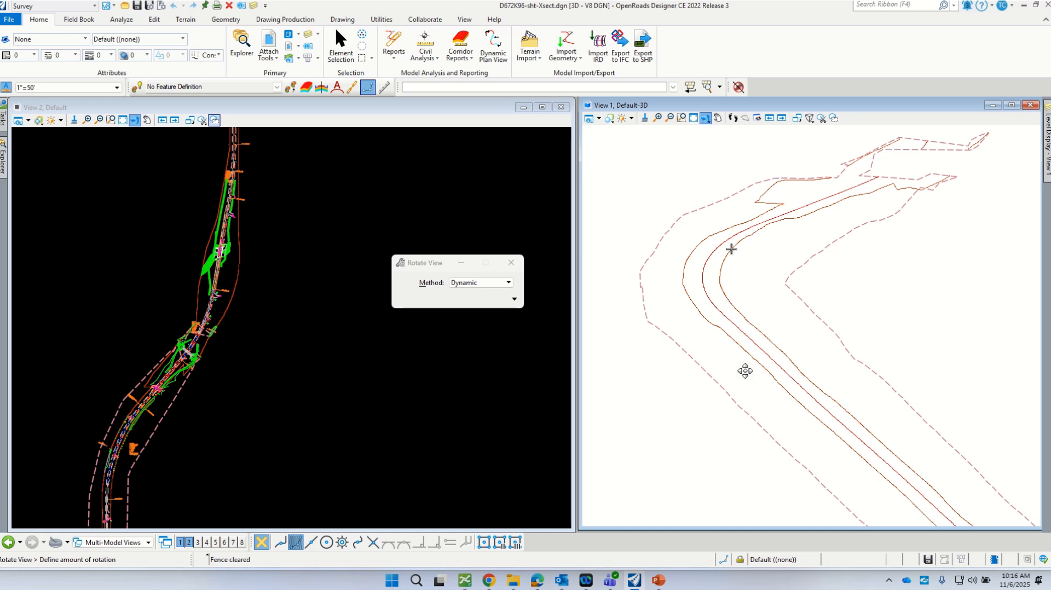
left_click(676, 403)
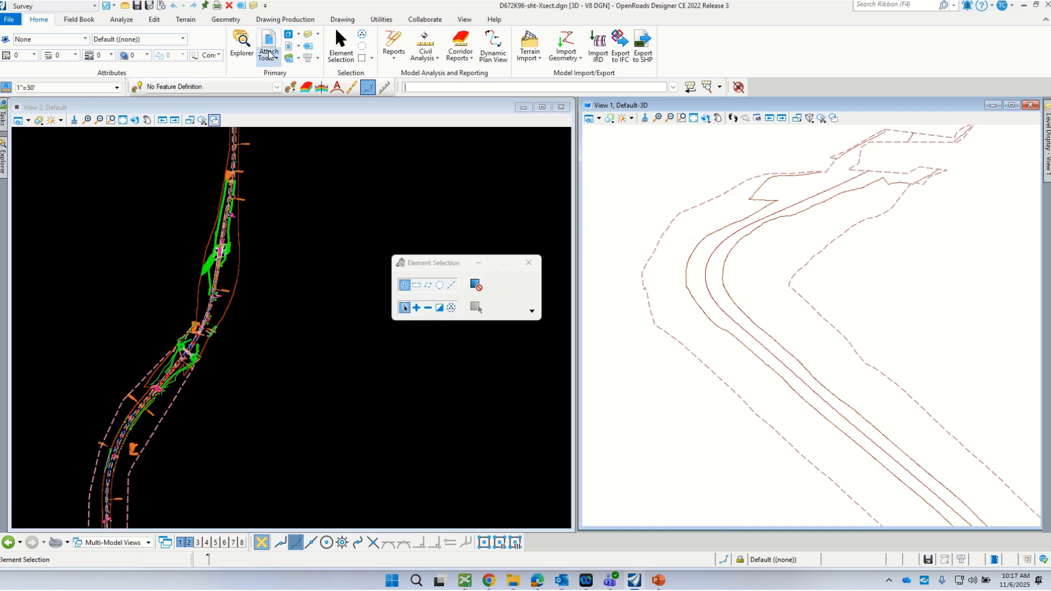
- Override the terrain's symbology with the TM_Ex_Contours_0.2'-Minor_1'-Major template
left_click(826, 252)
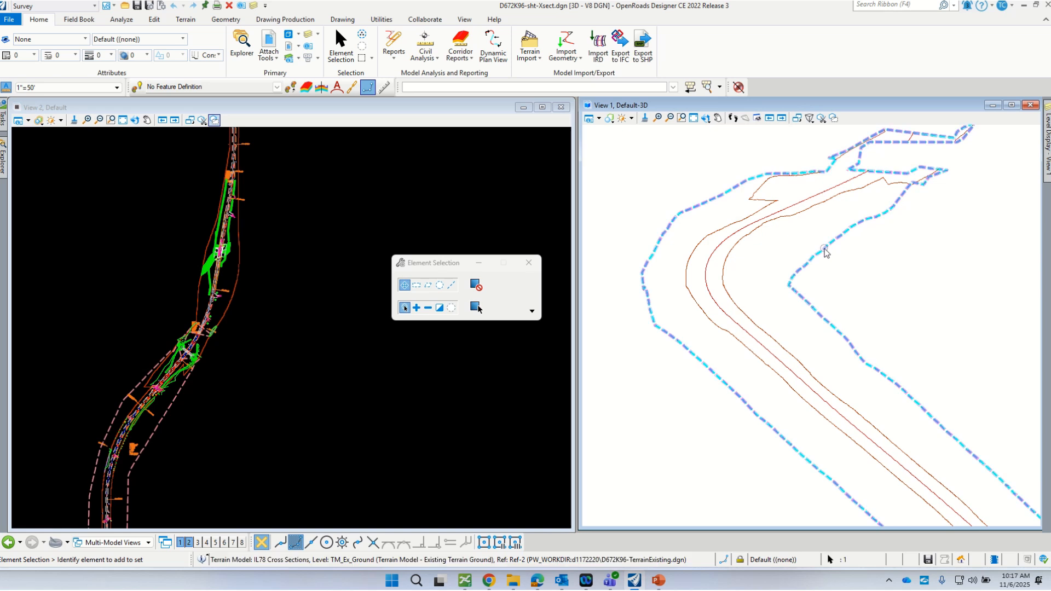
mouse_move(816, 263)
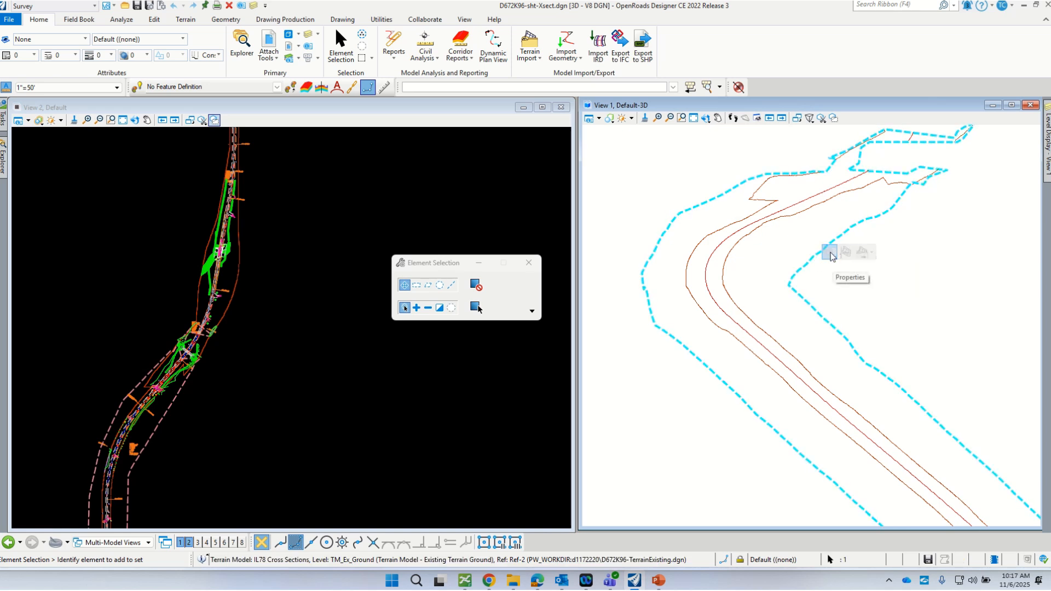
left_click(830, 252)
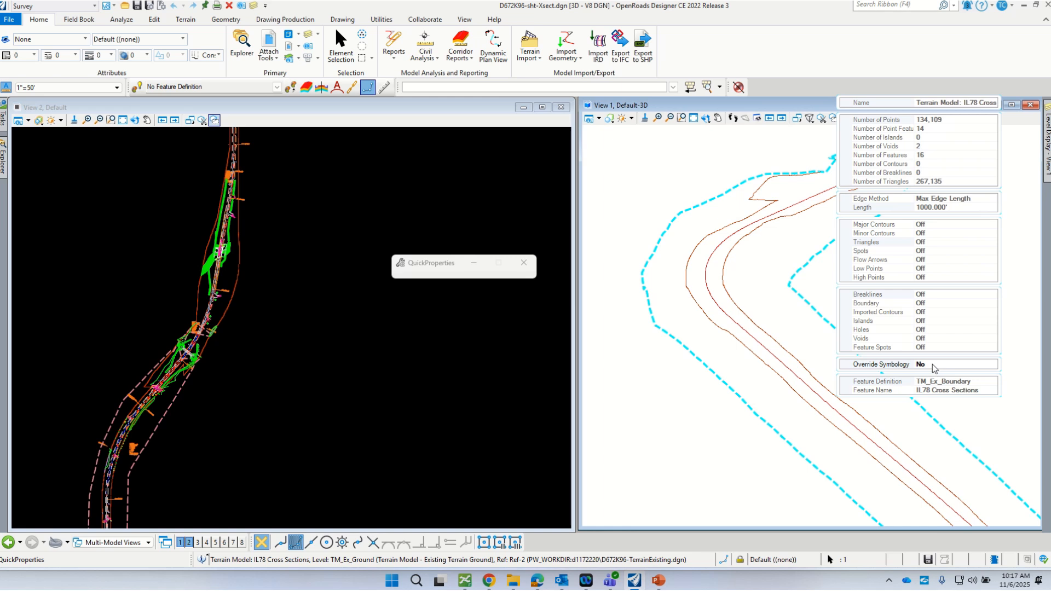
double_click(925, 364)
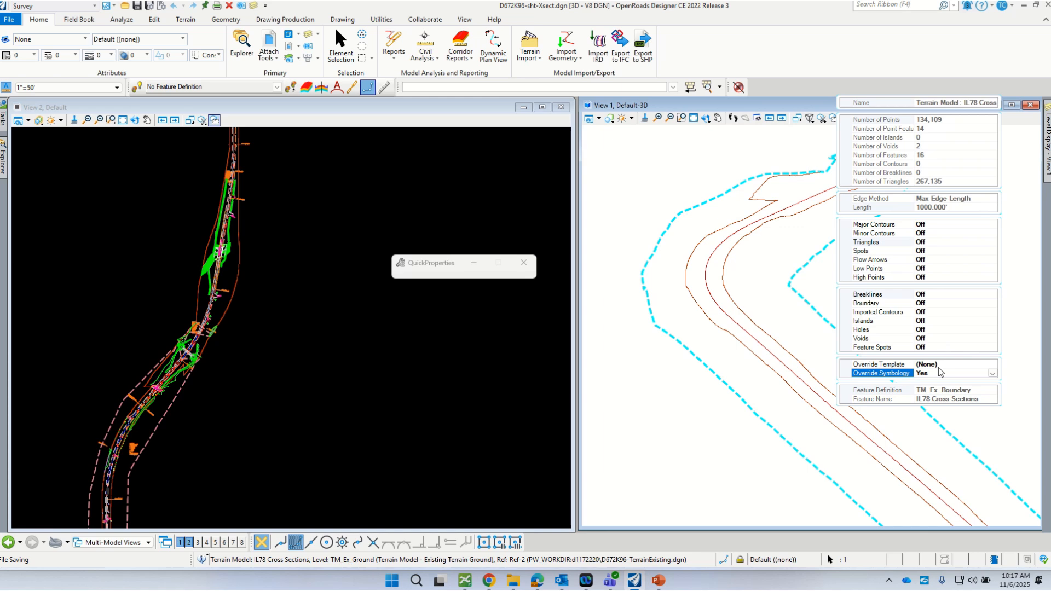
left_click(944, 365)
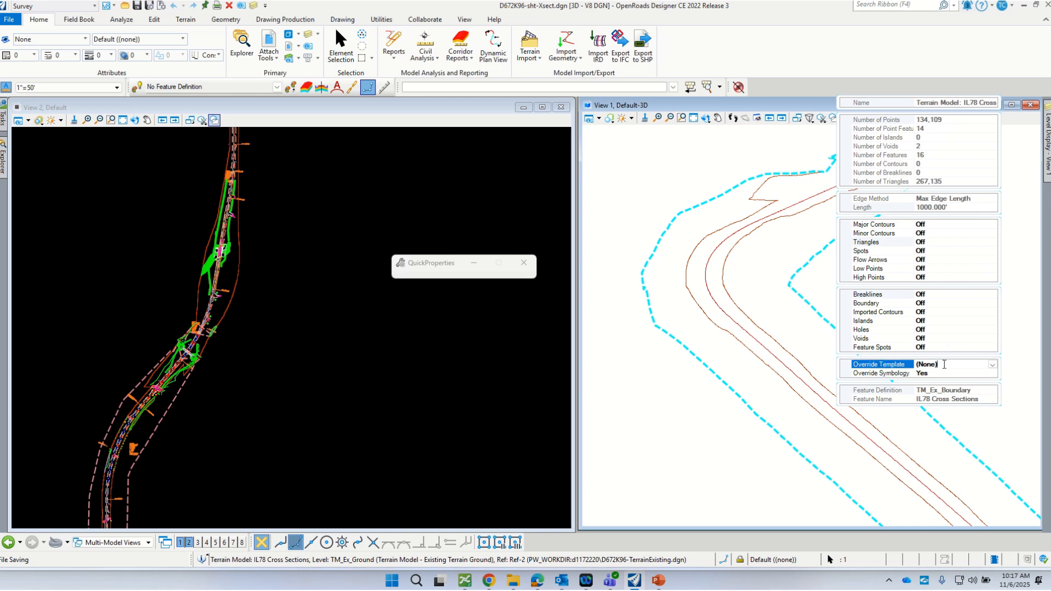
left_click(992, 366)
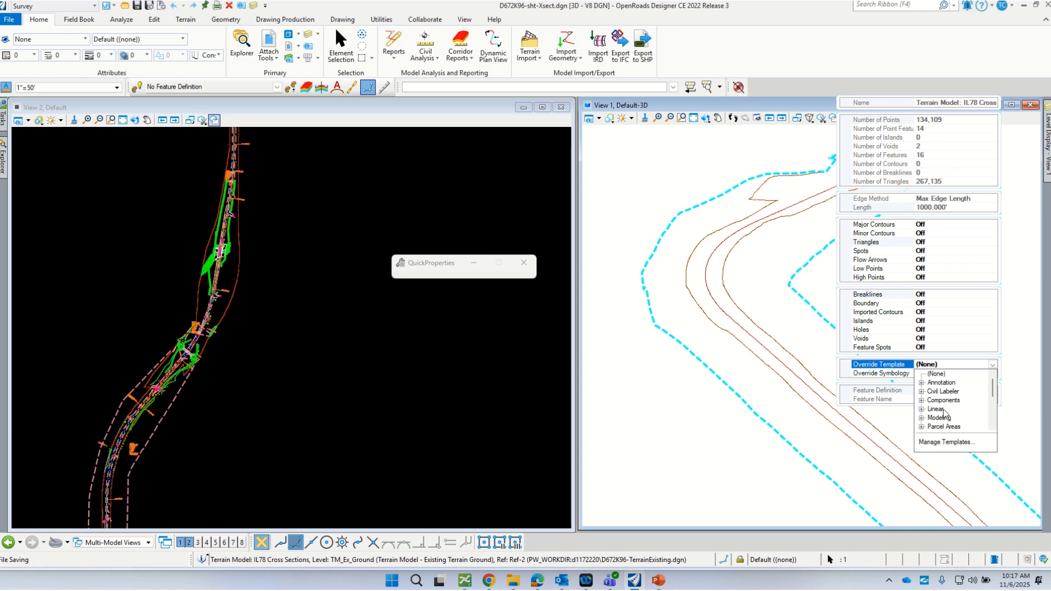
scroll(944, 414, "down", 3)
left_click(922, 392)
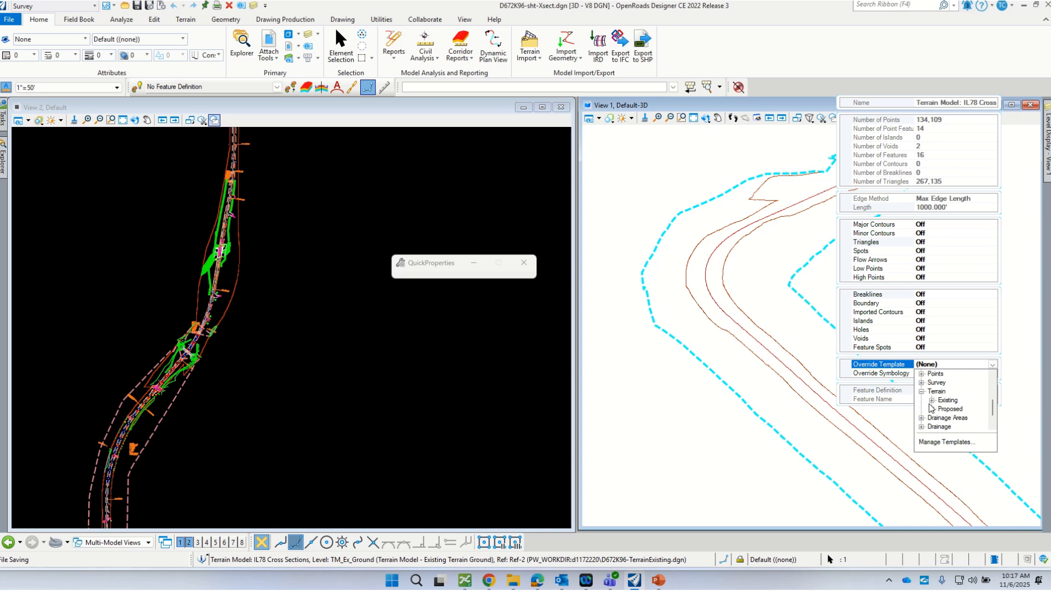
left_click(931, 400)
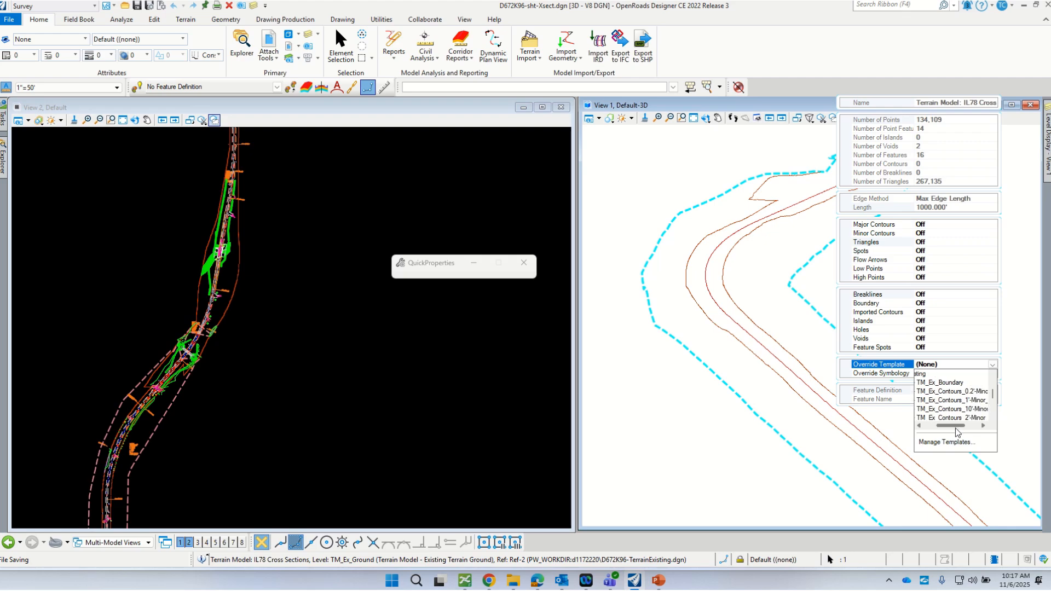
left_click(951, 391)
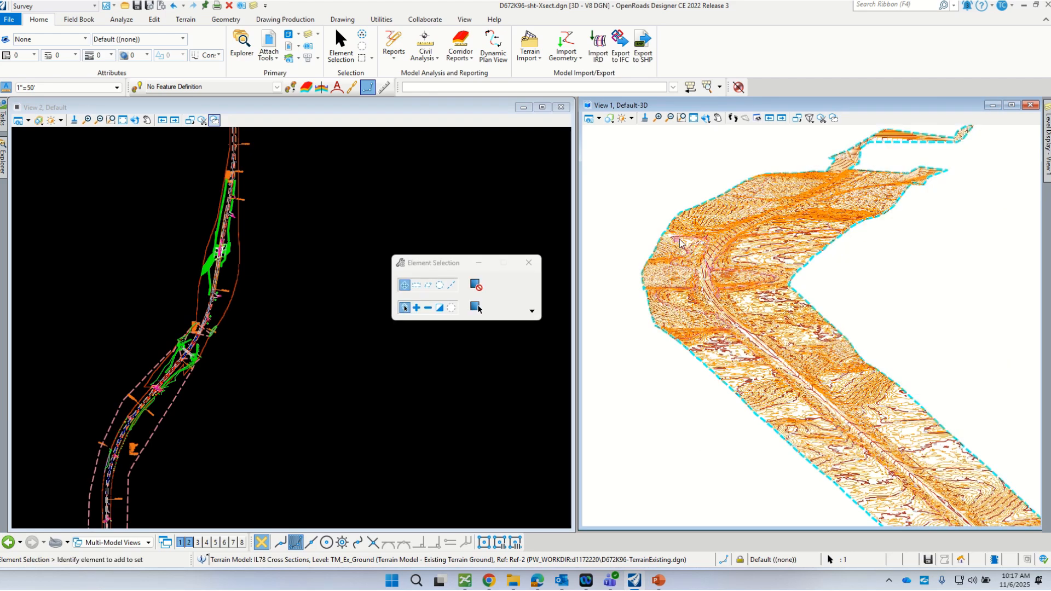
- Set Override Symbology back to No so the contours are hidden
scroll(711, 350, "up", 6)
scroll(686, 328, "up", 4)
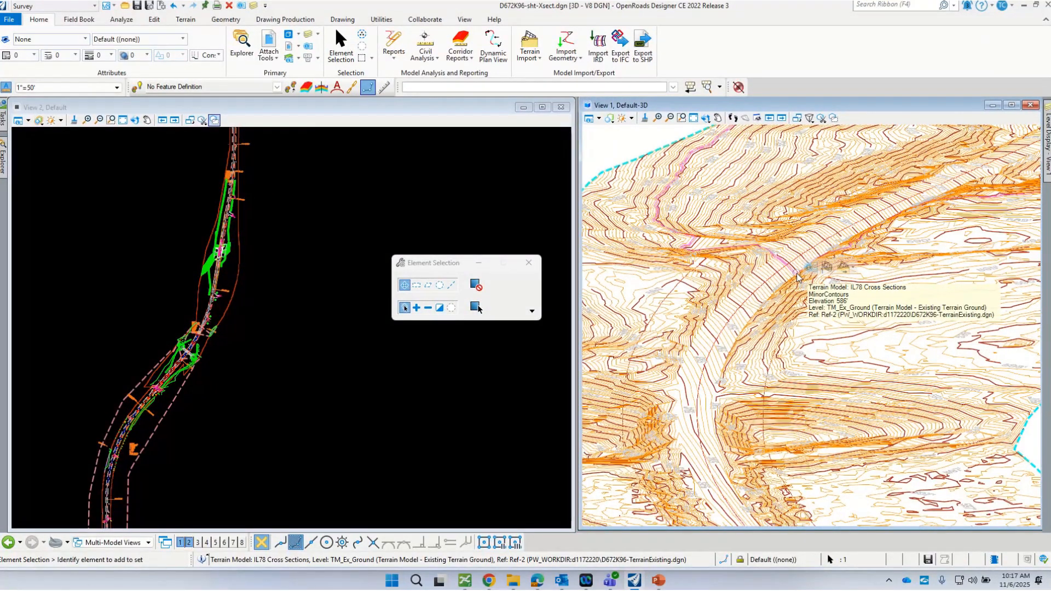
scroll(809, 258, "up", 2)
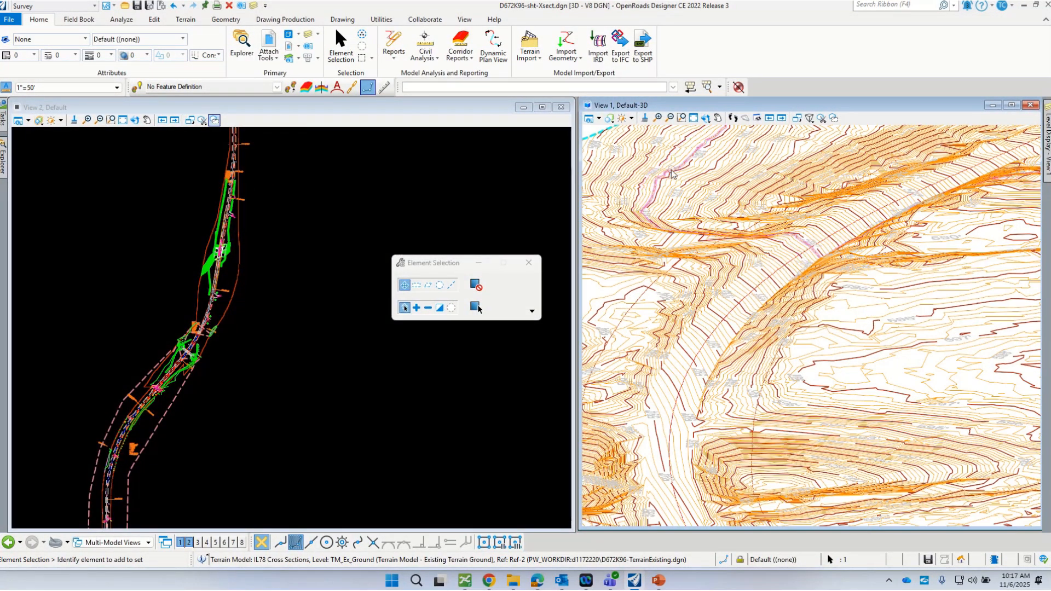
left_click(693, 179)
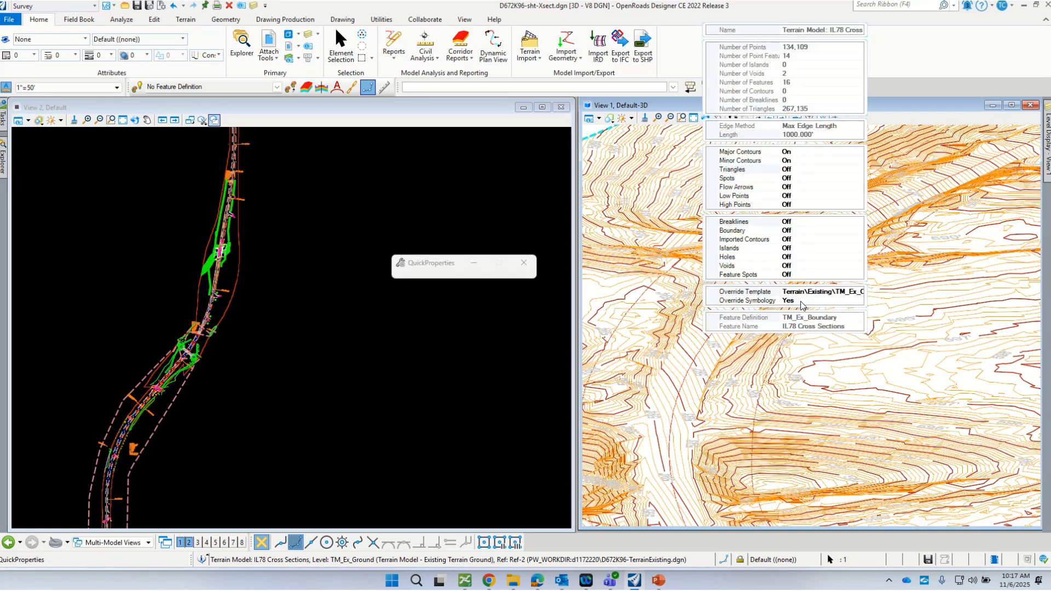
double_click(801, 301)
left_click(844, 406)
scroll(766, 281, "down", 4)
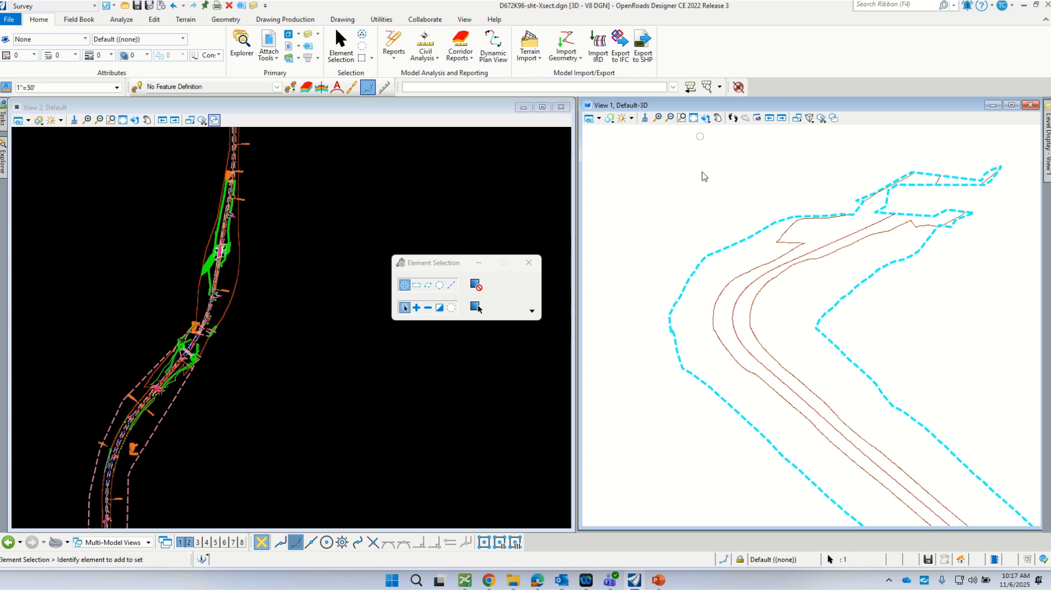
- Zoom View 2 in on the bridge and move the Element Selection dialog to the upper left
scroll(172, 315, "up", 4)
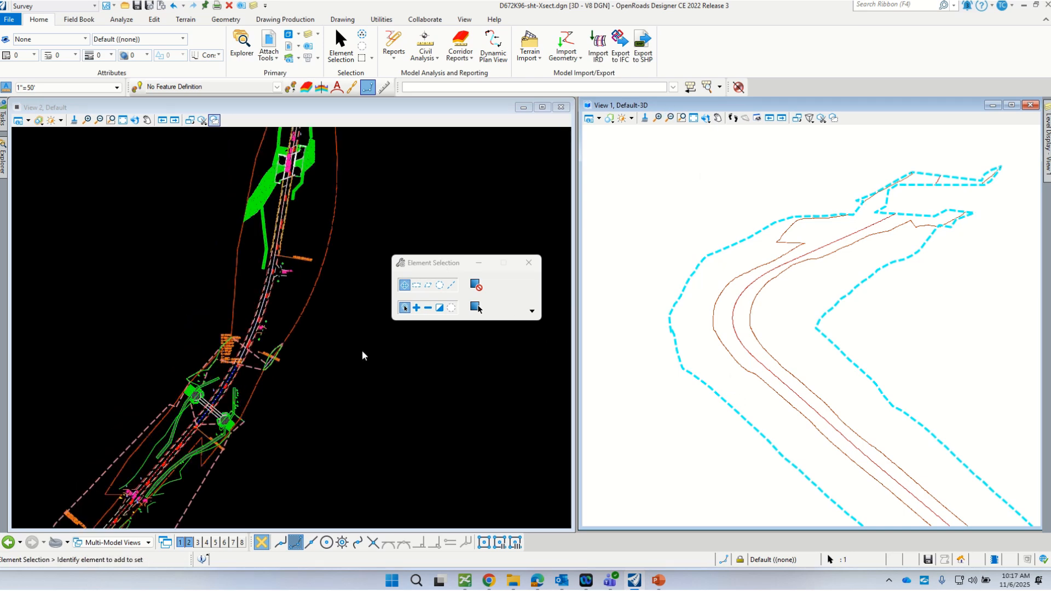
scroll(363, 384, "down", 3)
left_click_drag(421, 268, 134, 180)
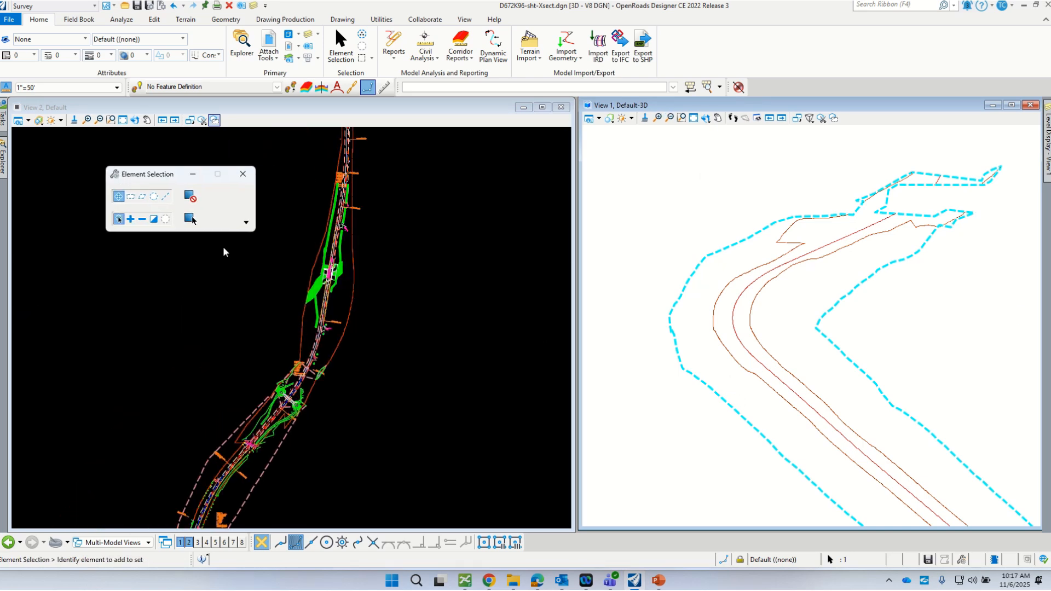
scroll(353, 195, "up", 2)
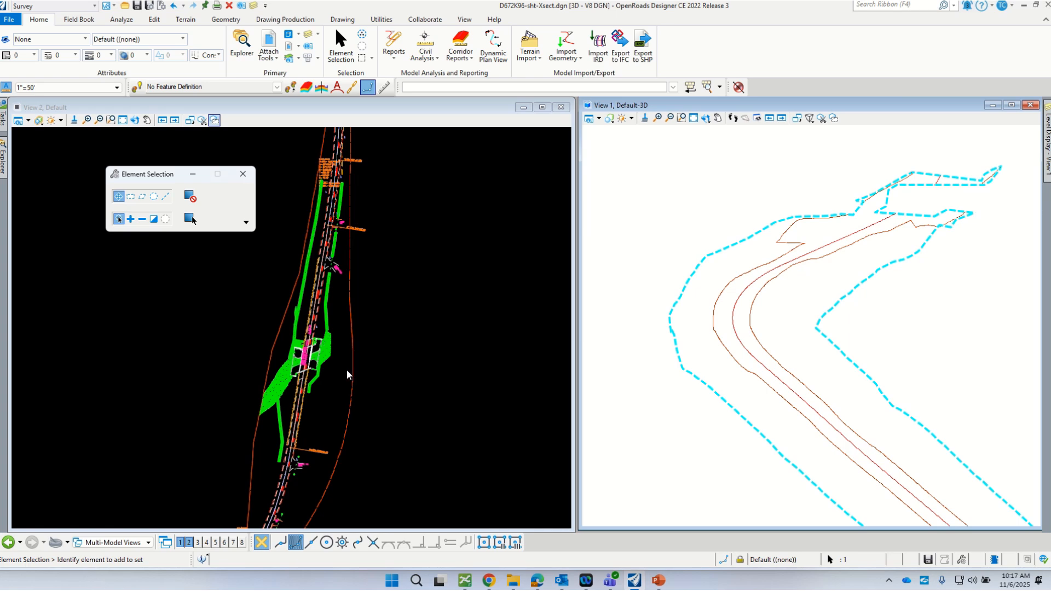
scroll(347, 374, "up", 1)
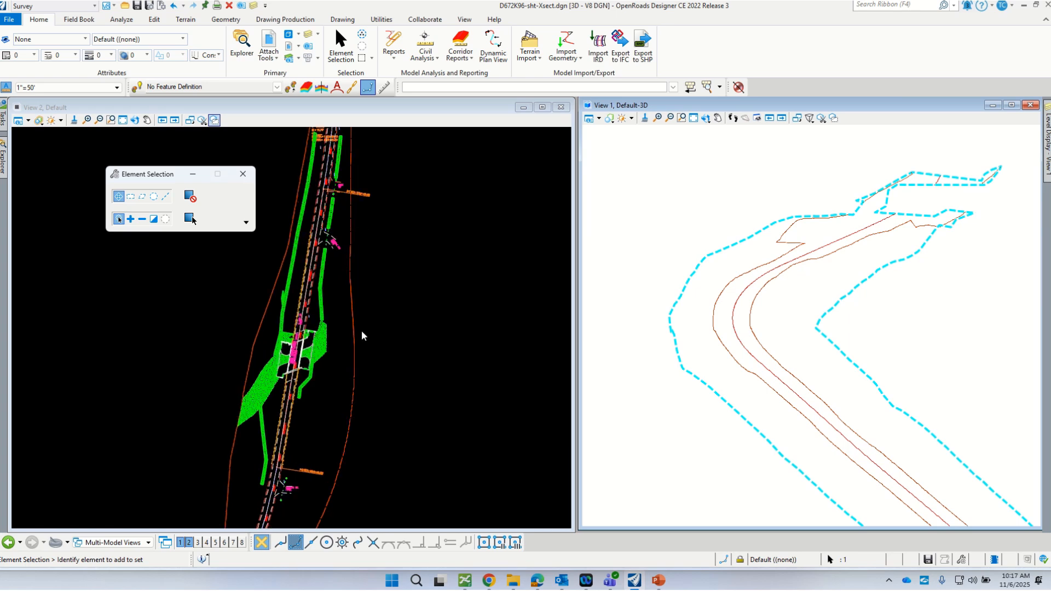
left_click_drag(184, 175, 162, 170)
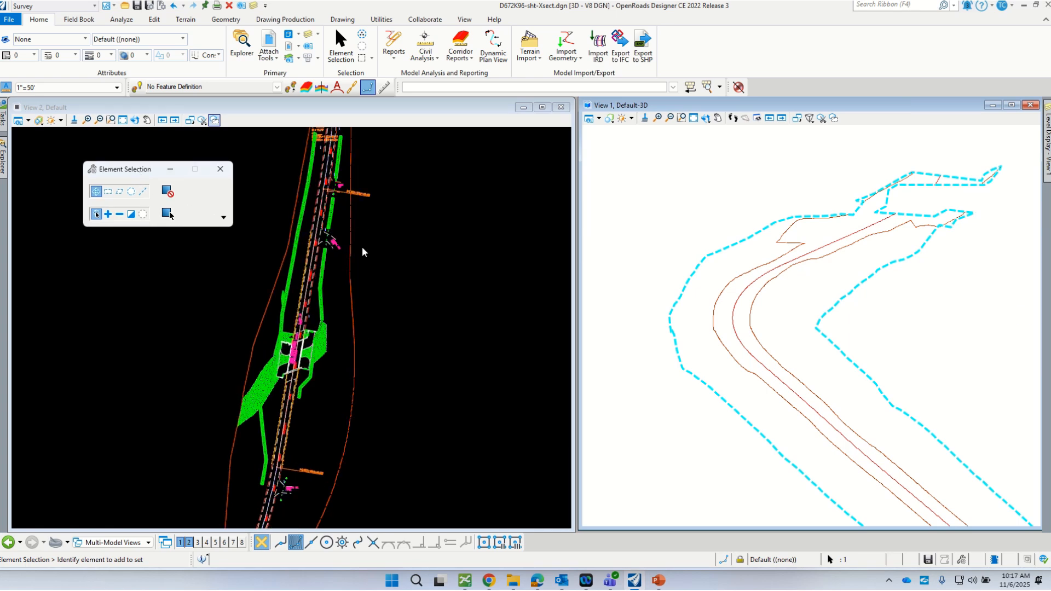
scroll(279, 288, "up", 2)
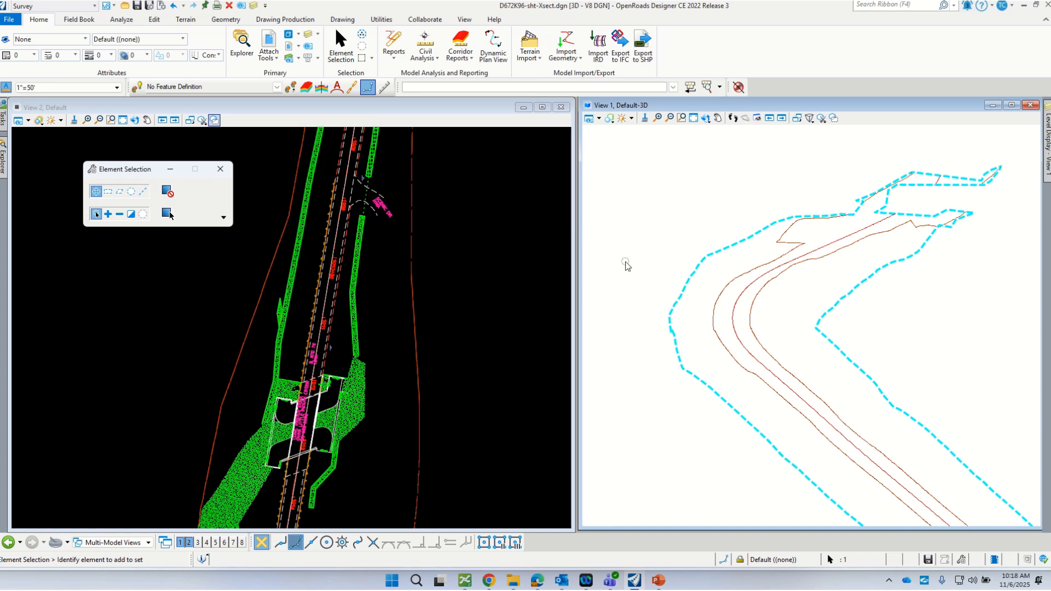
left_click(681, 118)
left_click(659, 117)
- In the OpenRoads Modeling workflow's Drawing Production tools, start a Civil Cross Section named boundary
left_click(89, 6)
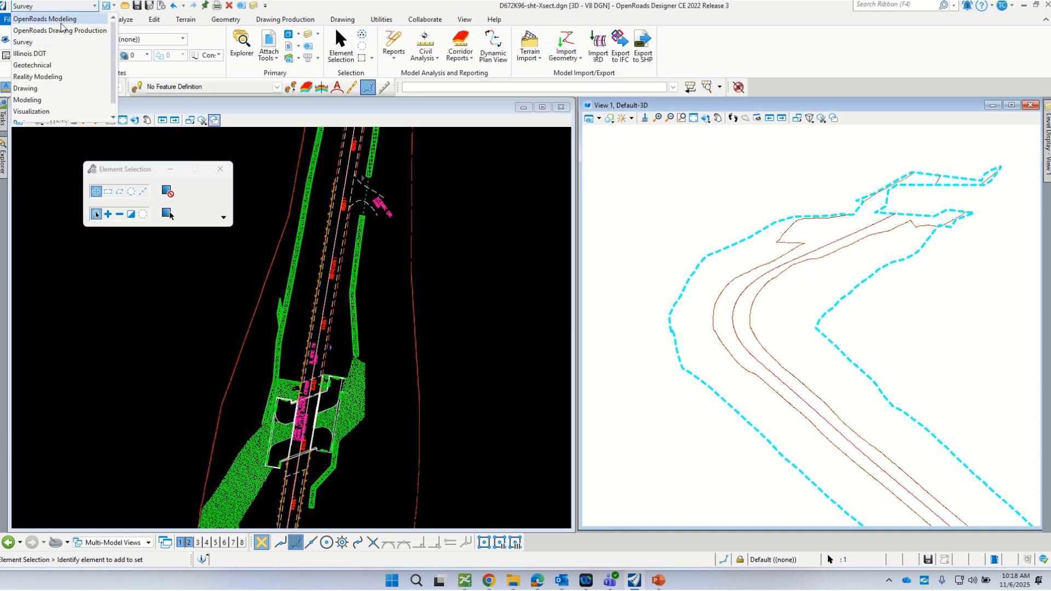
left_click(62, 22)
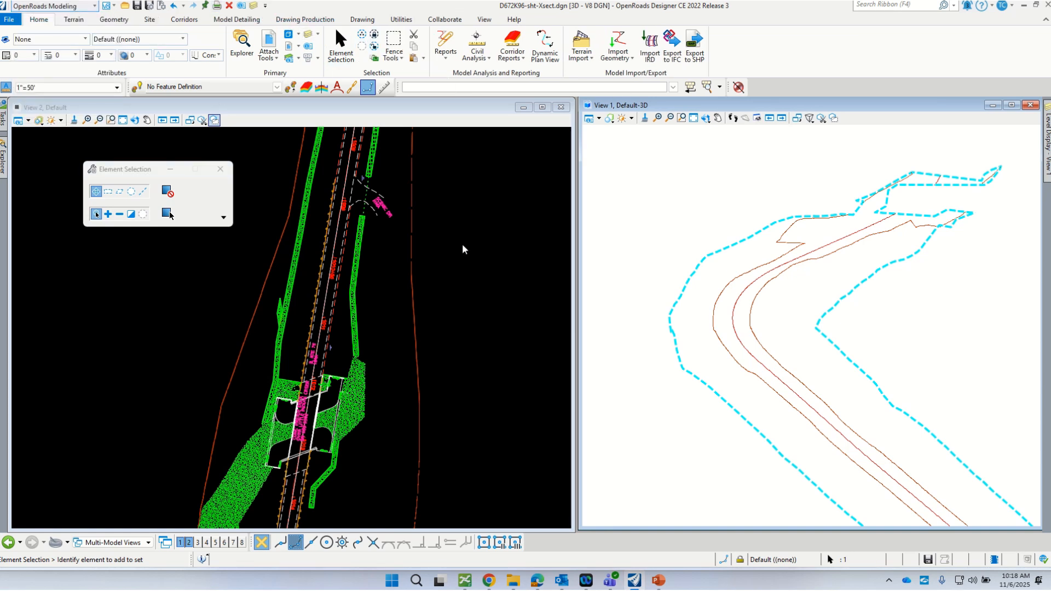
left_click(315, 22)
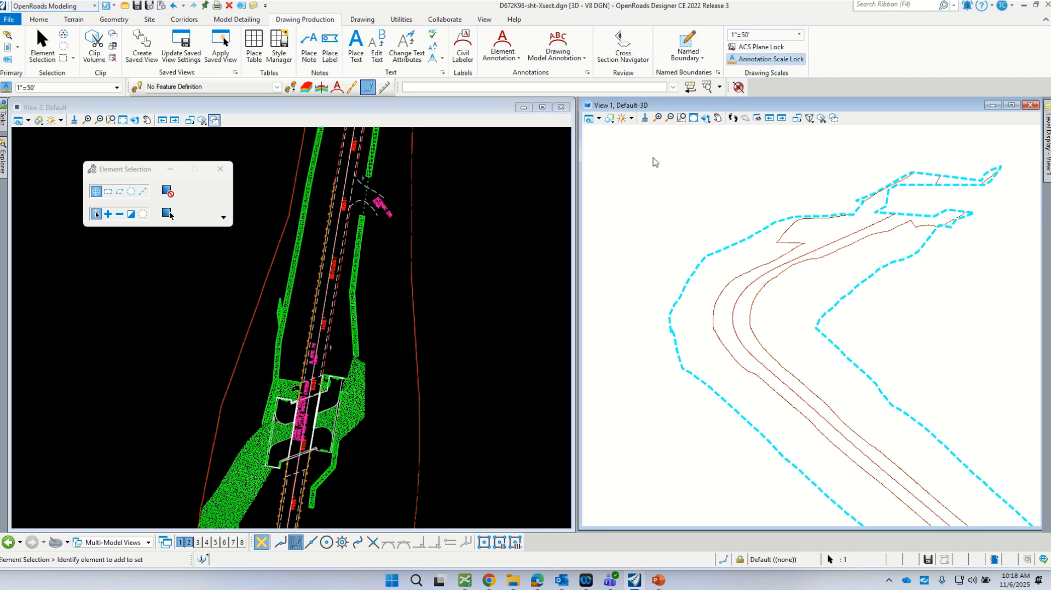
left_click(687, 47)
left_click(167, 214)
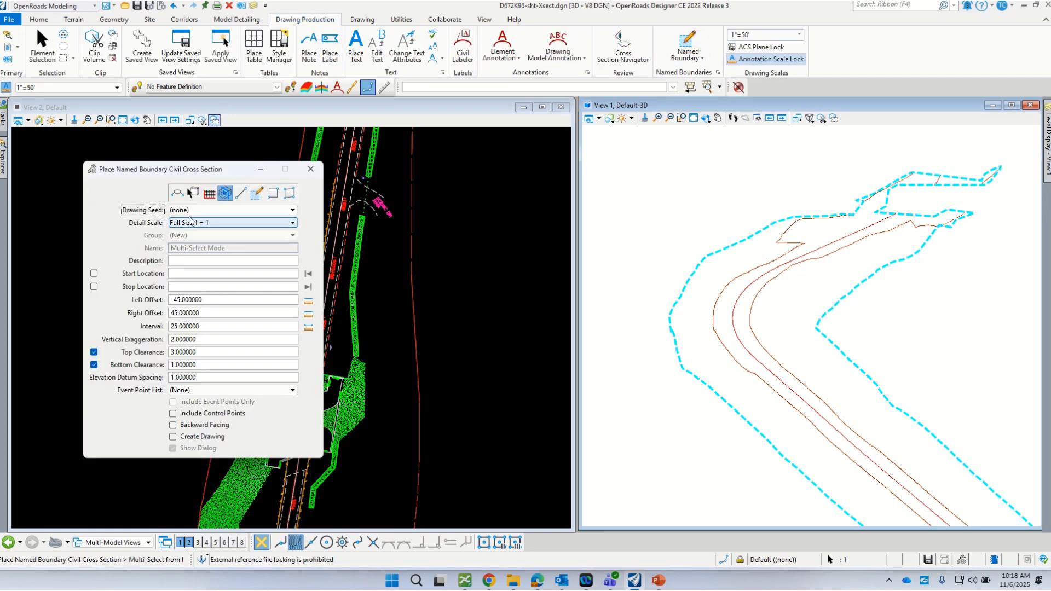
- Set Drawing Seed to Cross Section - Landscape and Detail Scale to 1"=5', then begin Start Location
left_click_drag(169, 170, 401, 153)
left_click(425, 176)
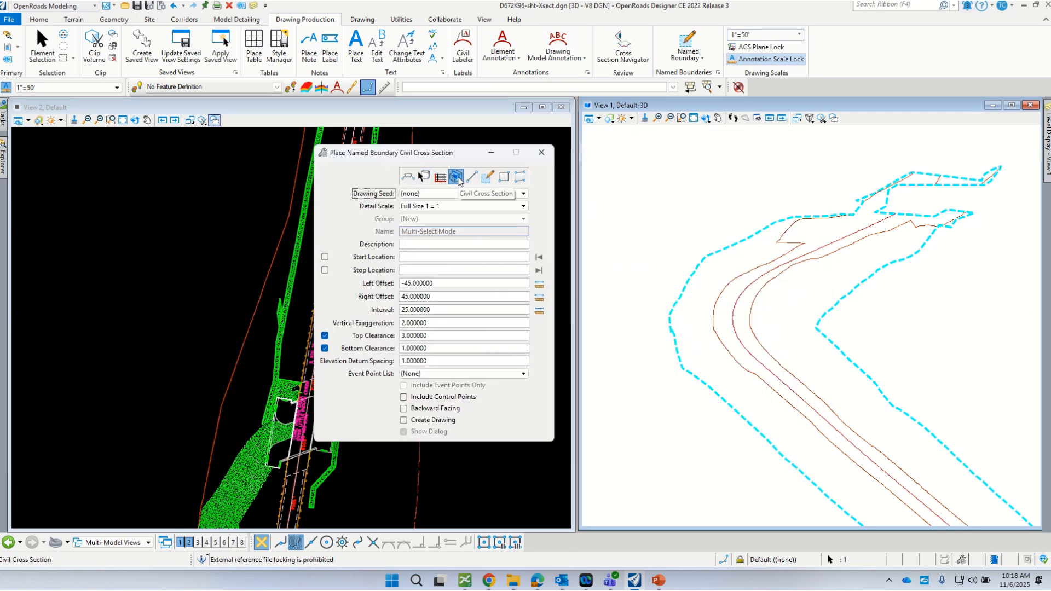
left_click(522, 194)
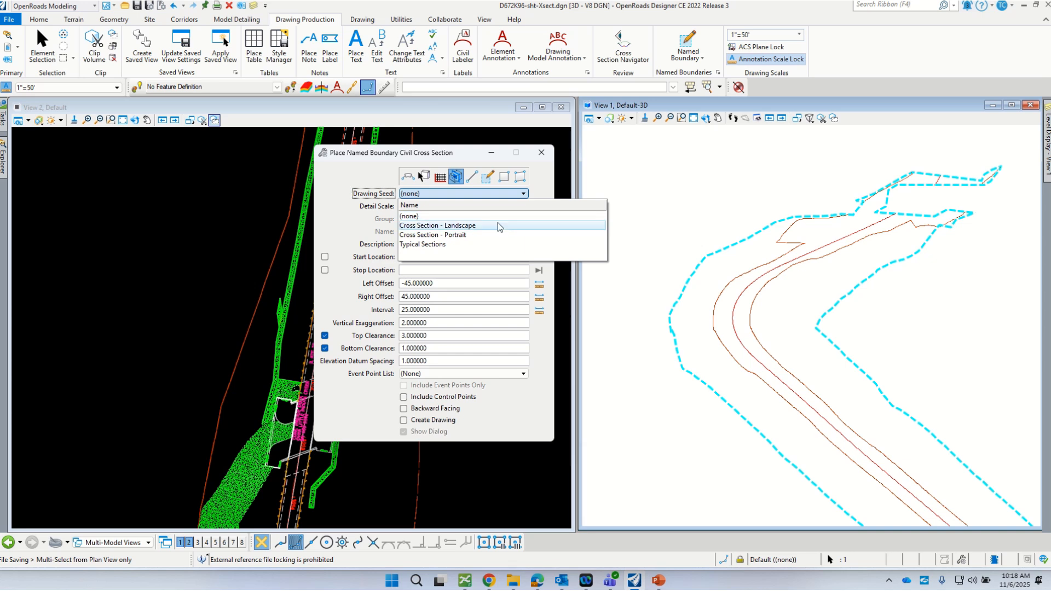
left_click(471, 226)
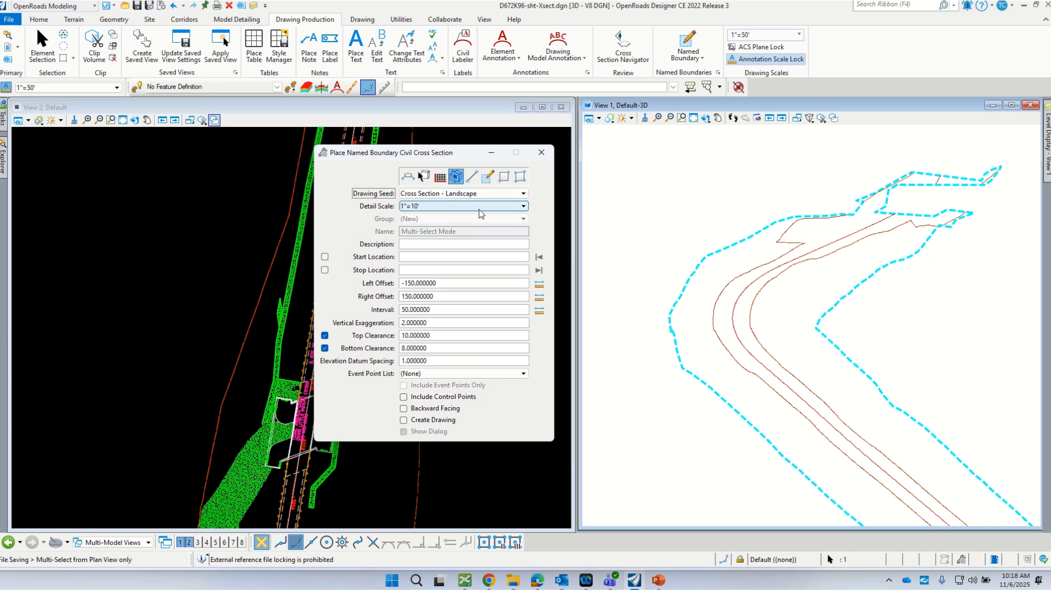
left_click(504, 210)
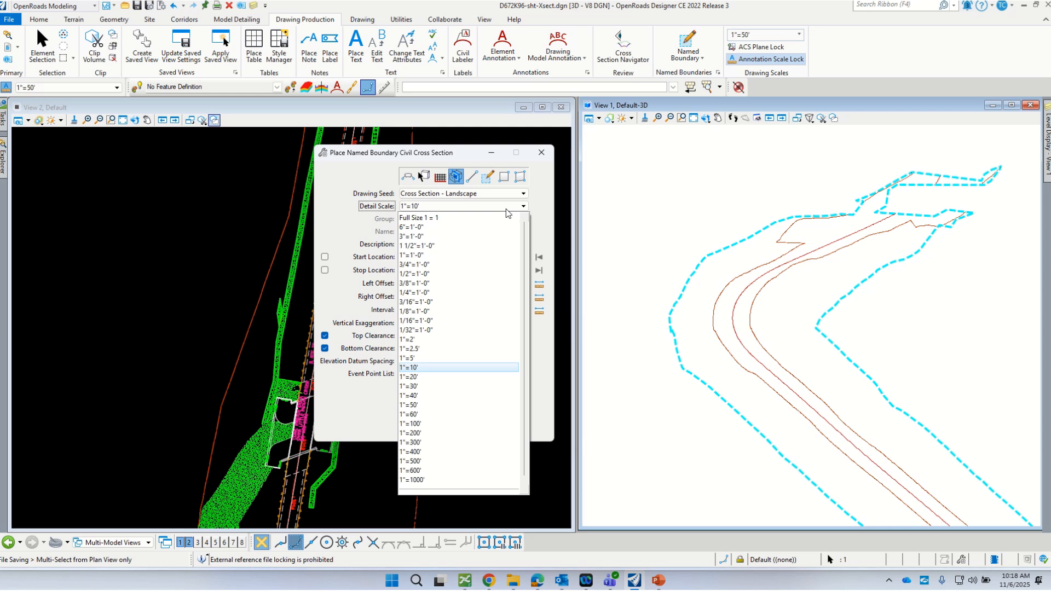
left_click(415, 359)
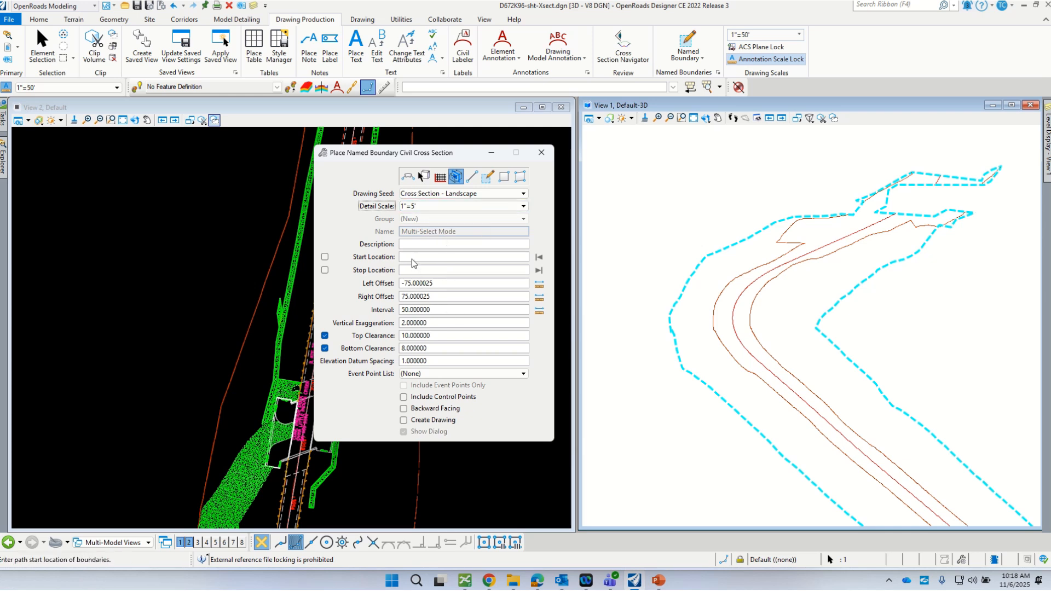
left_click(412, 258)
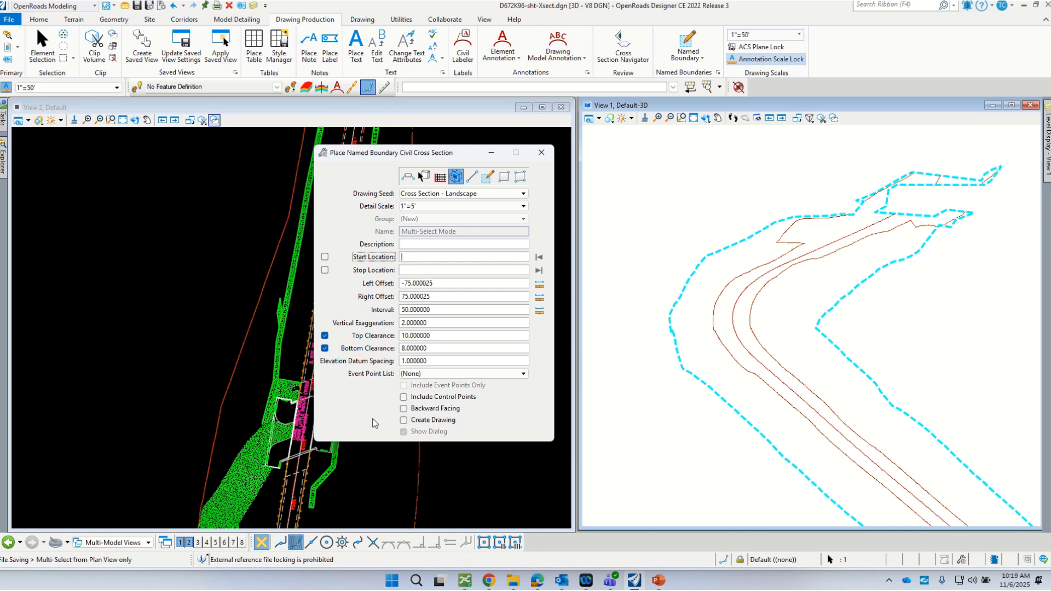
- Move the boundary settings window aside and make the plan view active for picking stations
left_click_drag(389, 156, 414, 138)
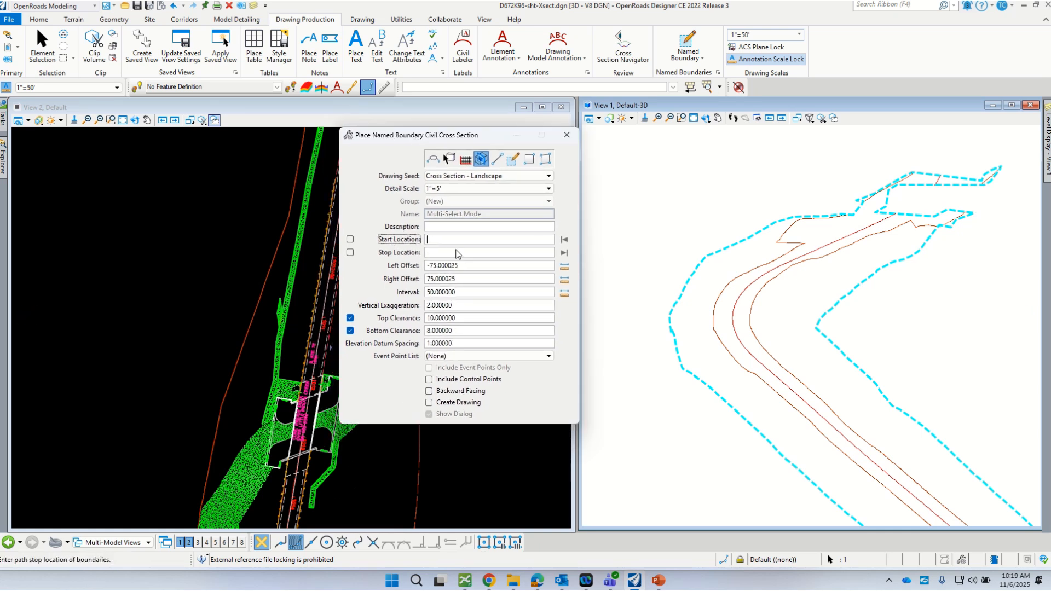
scroll(304, 501, "up", 3)
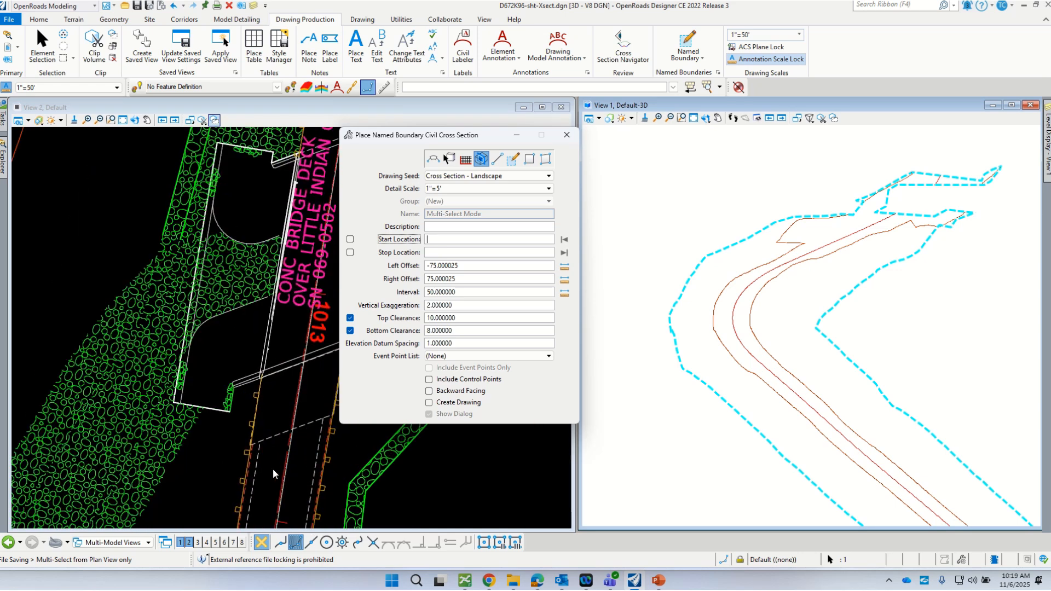
left_click(284, 458)
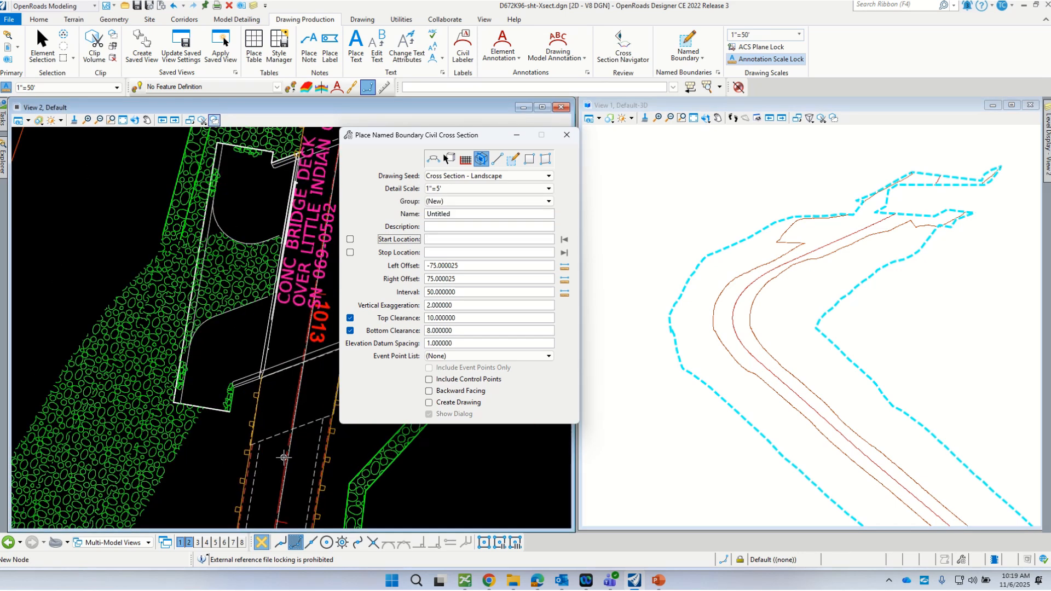
scroll(234, 476, "down", 4)
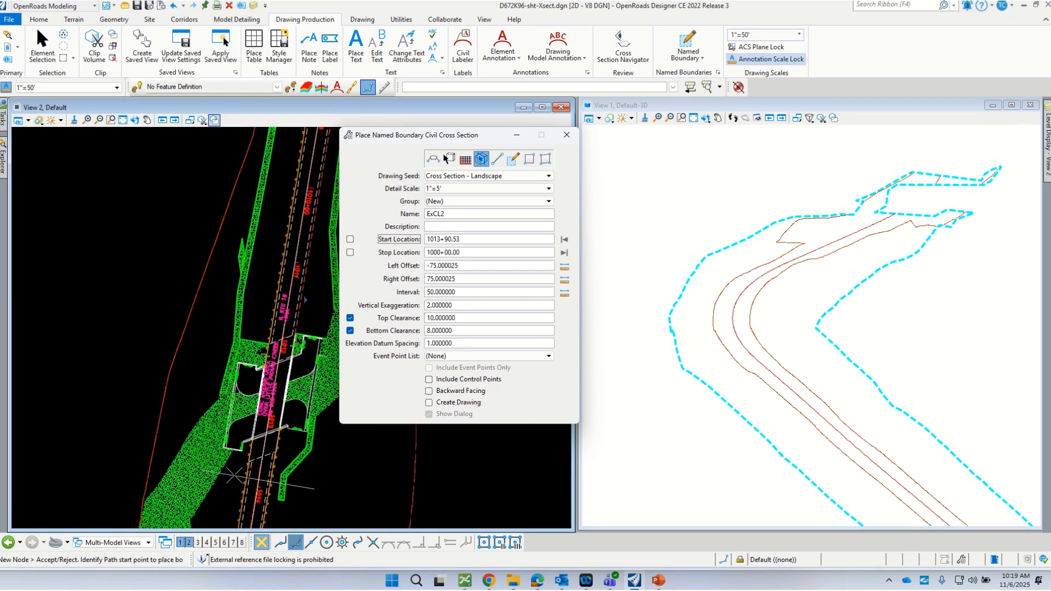
scroll(234, 476, "down", 4)
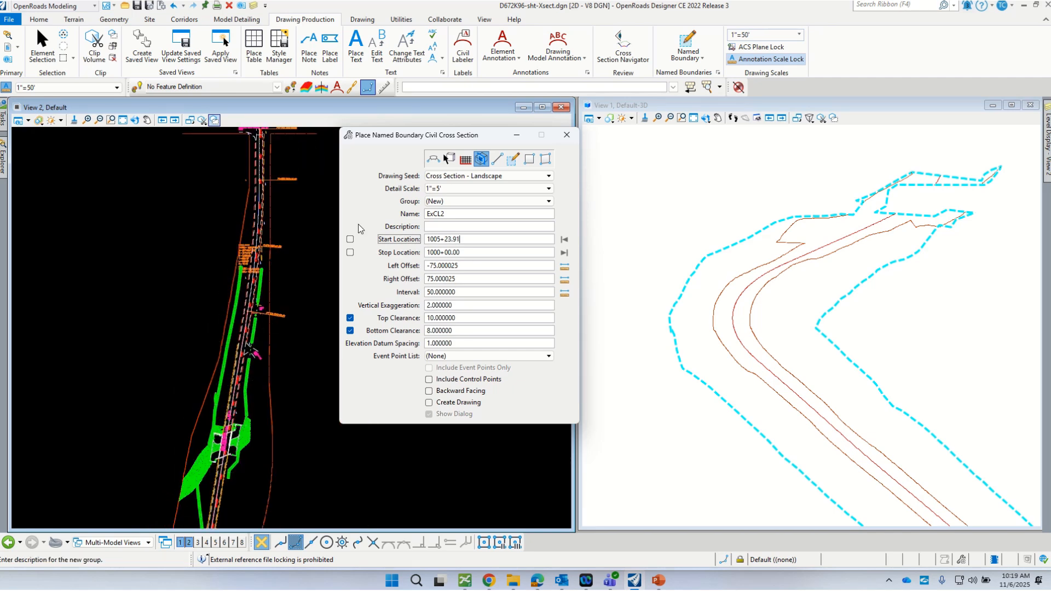
left_click_drag(388, 135, 604, 235)
- Zoom to the existing centerline and set the start location at station 1025+00.00
scroll(323, 329, "down", 2)
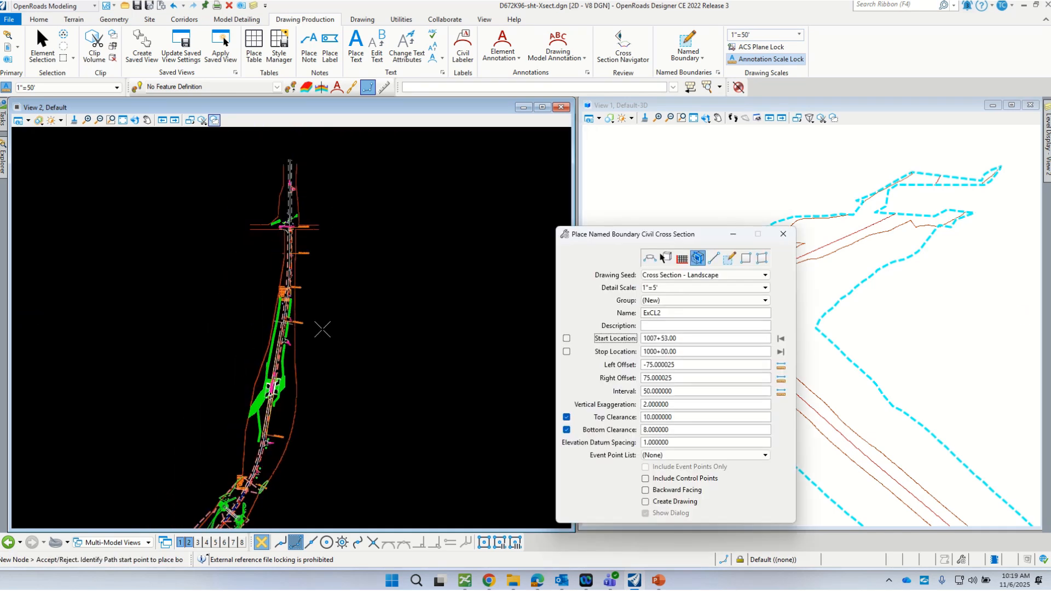
scroll(329, 329, "up", 3)
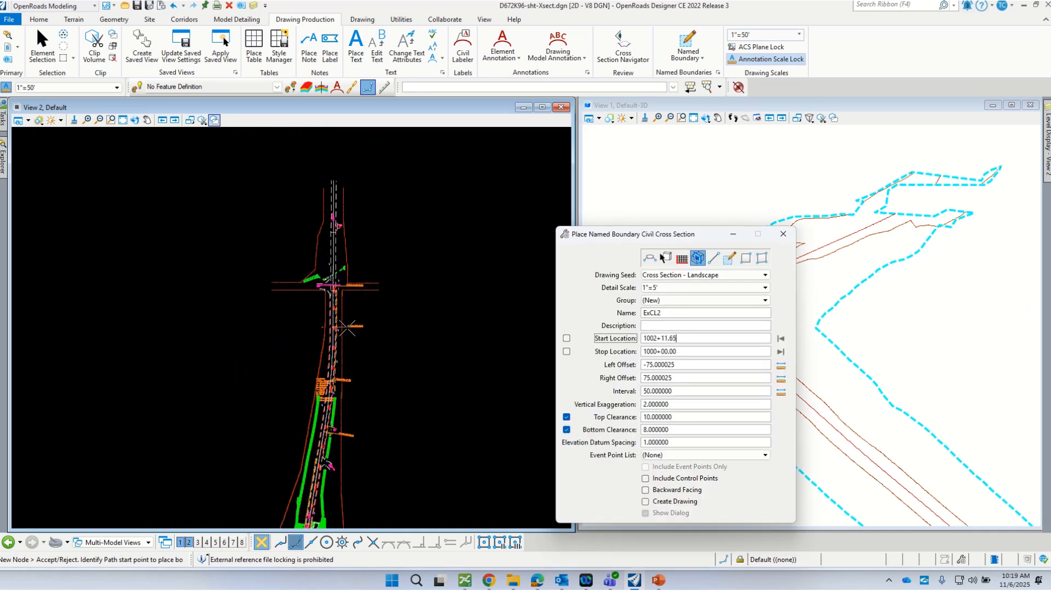
scroll(347, 327, "down", 3)
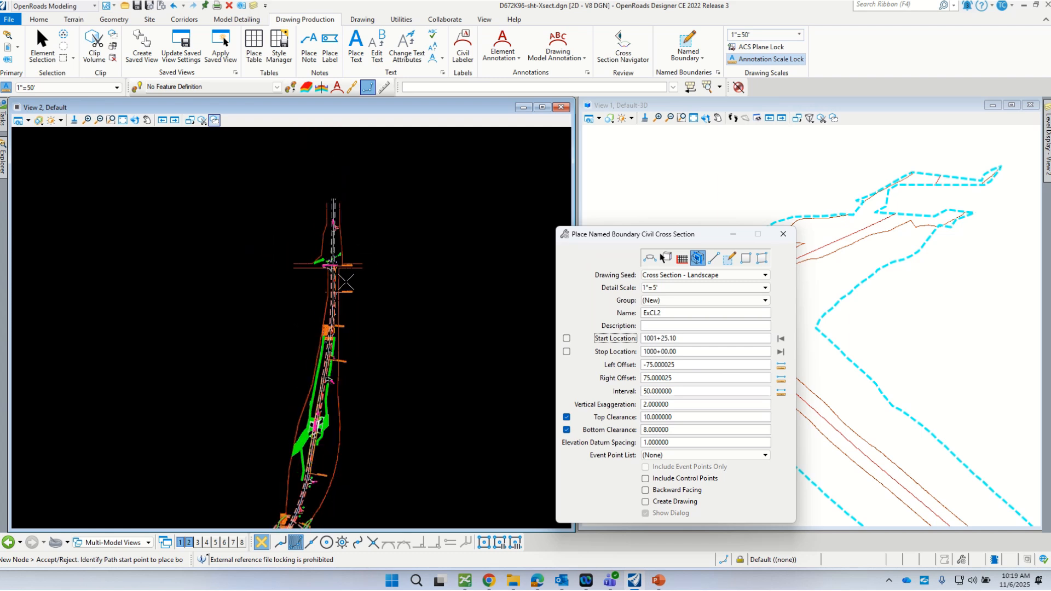
scroll(347, 283, "down", 1)
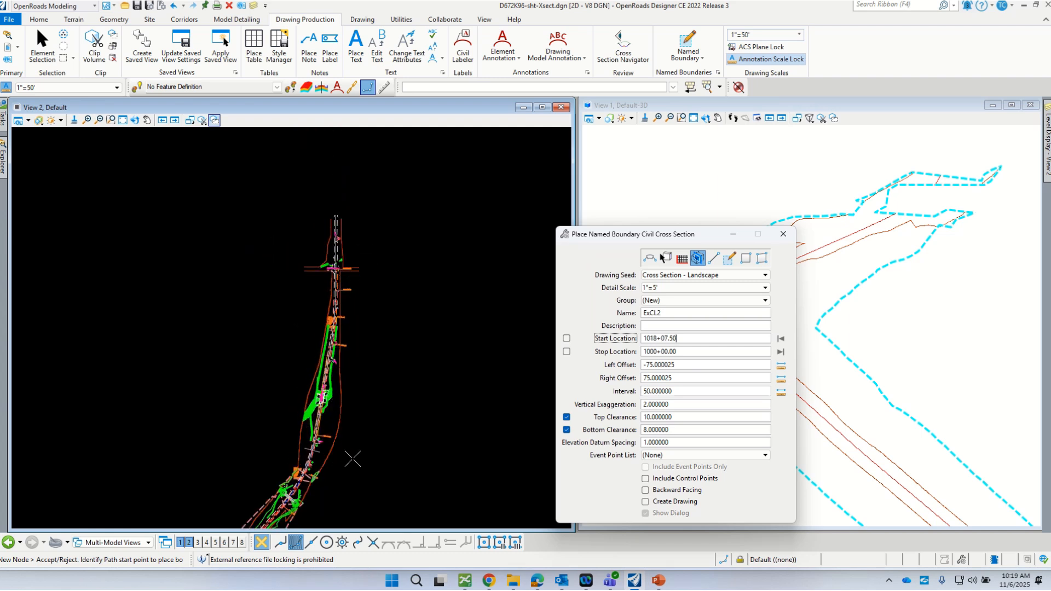
scroll(292, 497, "up", 3)
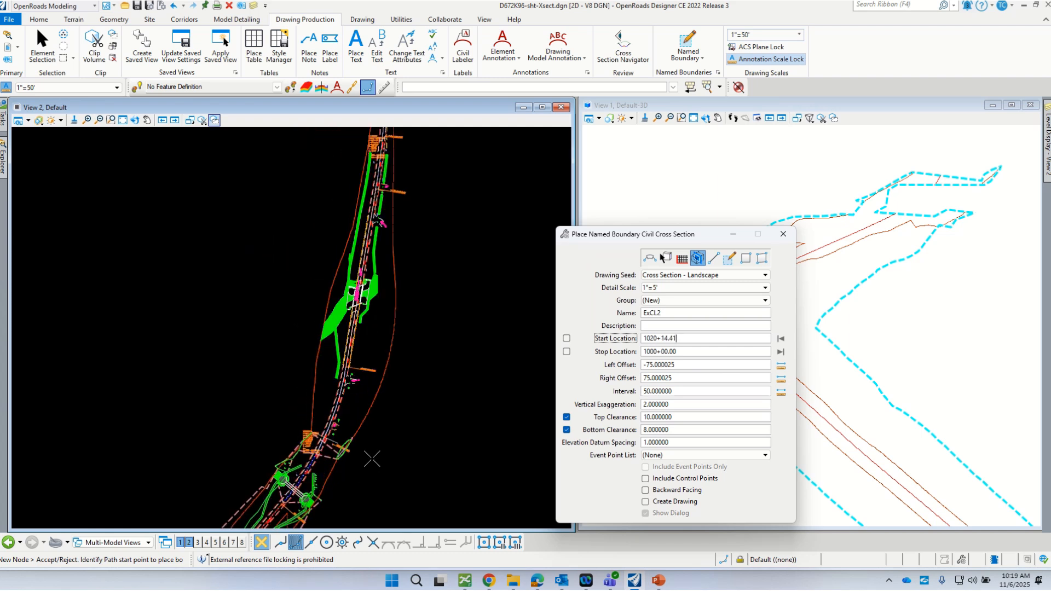
scroll(392, 357, "down", 1)
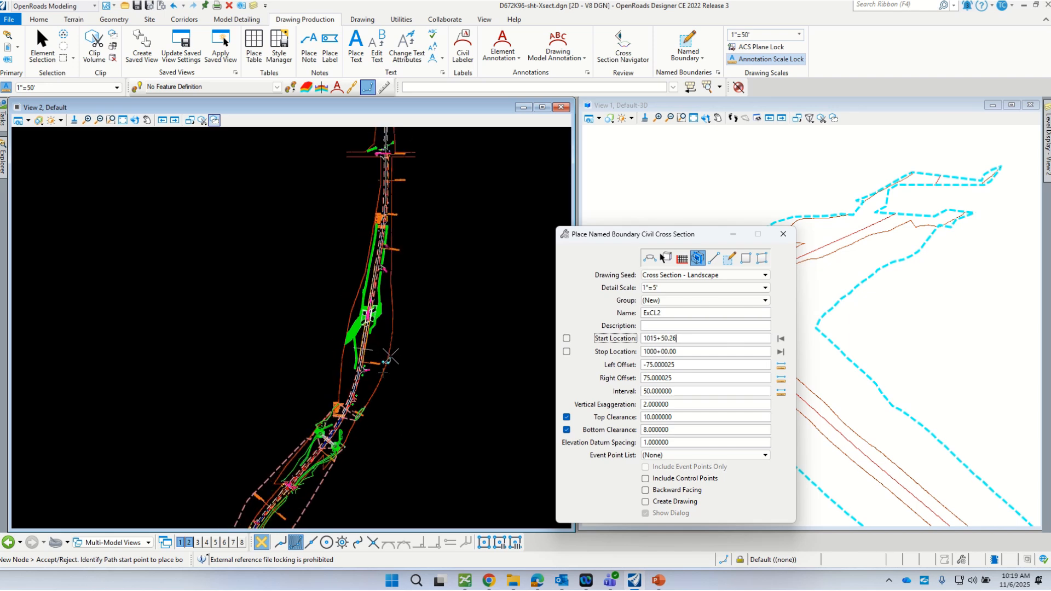
scroll(358, 450, "up", 2)
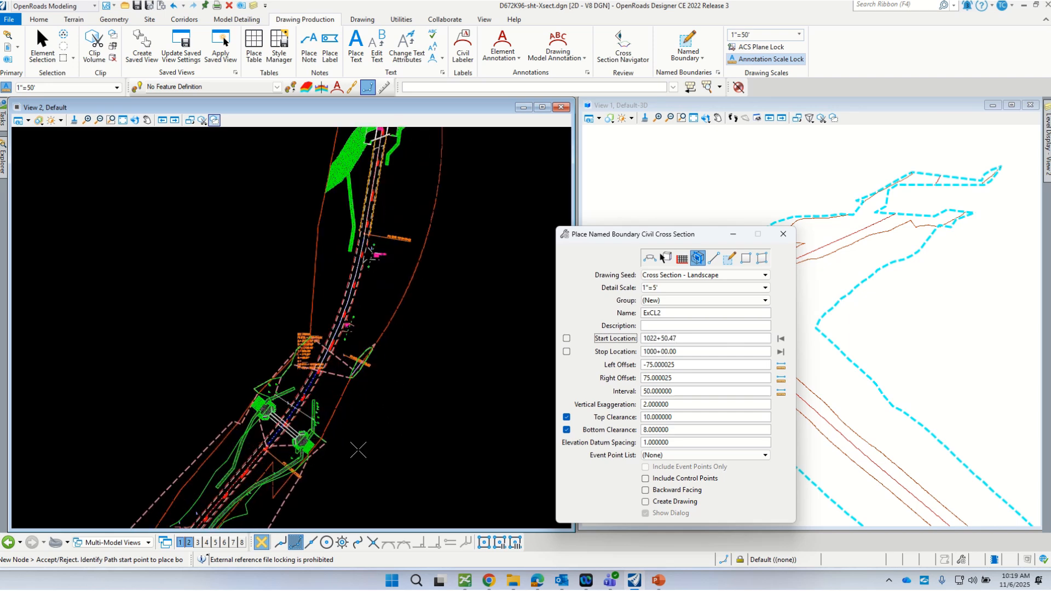
scroll(393, 343, "down", 1)
scroll(438, 347, "down", 3)
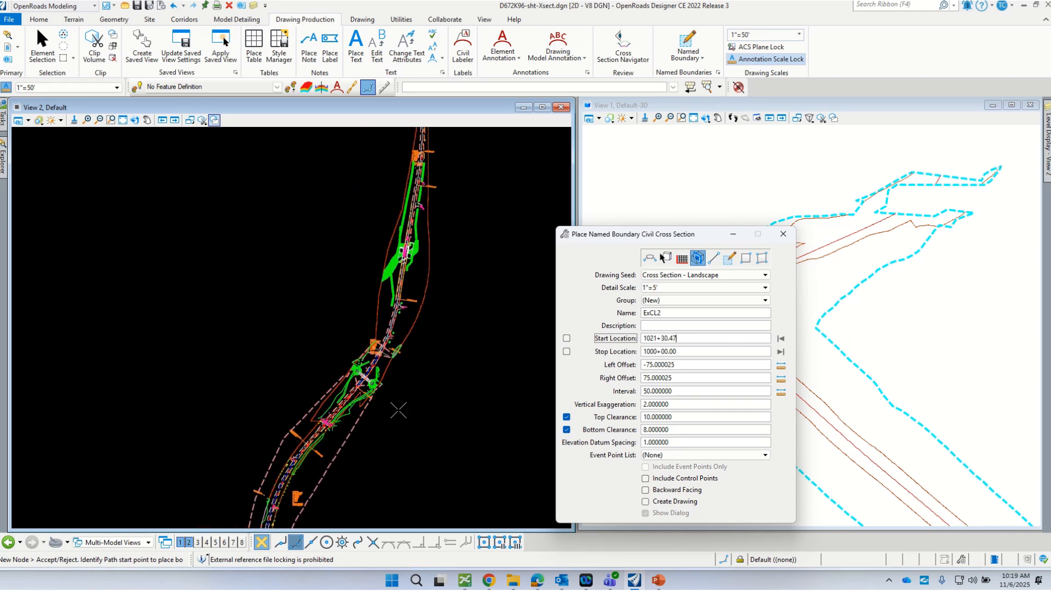
scroll(376, 410, "up", 4)
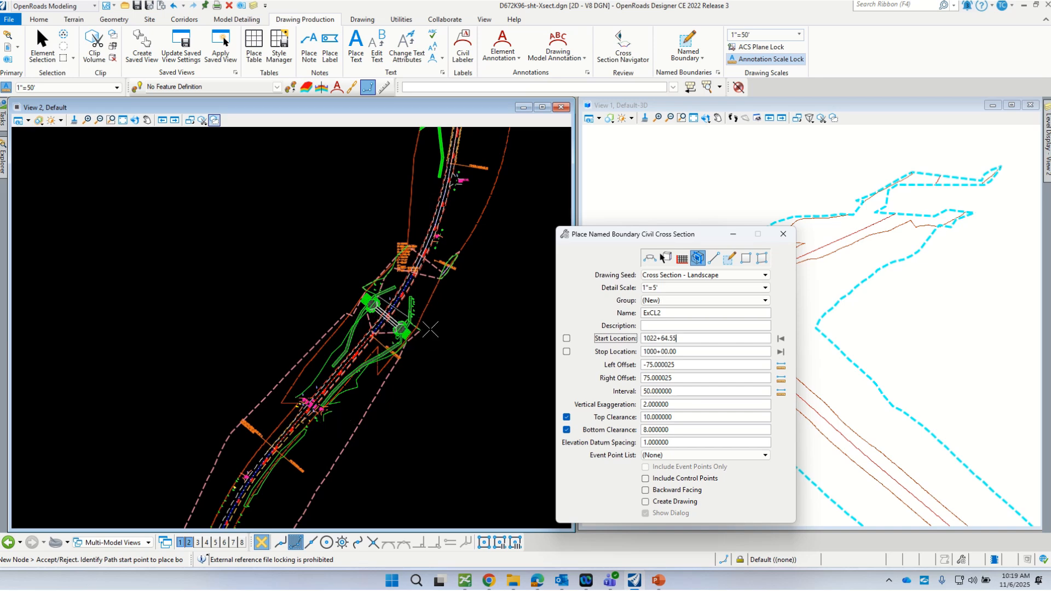
scroll(430, 331, "down", 2)
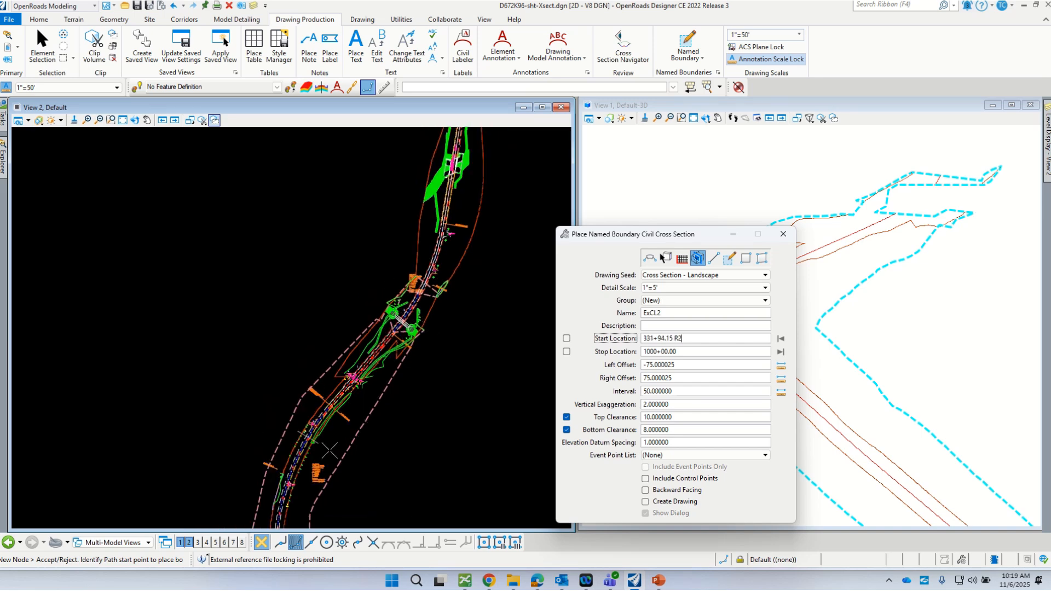
scroll(329, 451, "up", 1)
scroll(351, 381, "up", 1)
scroll(351, 381, "up", 1)
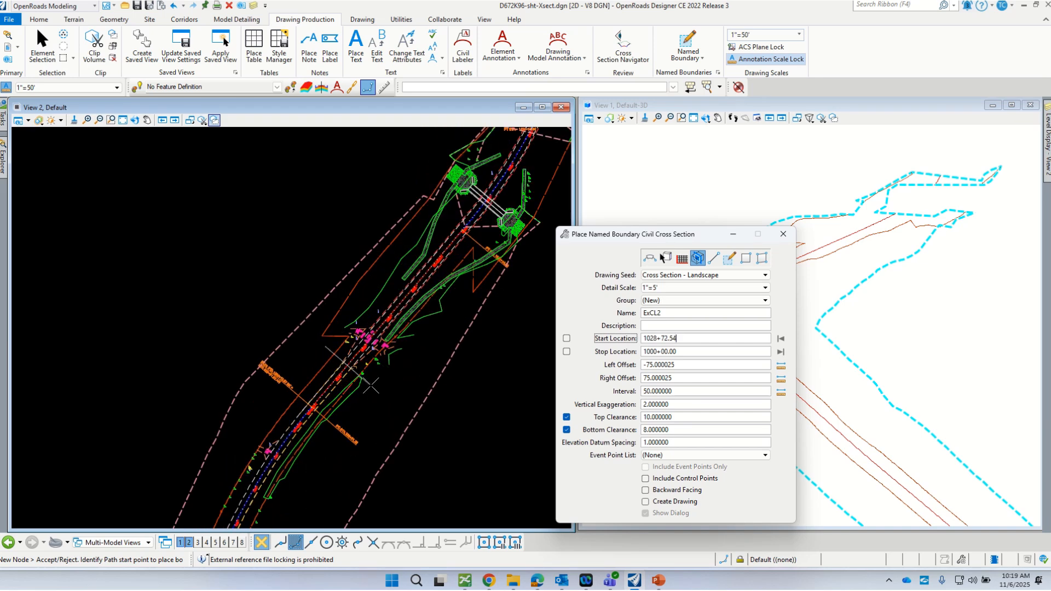
scroll(324, 418, "up", 1)
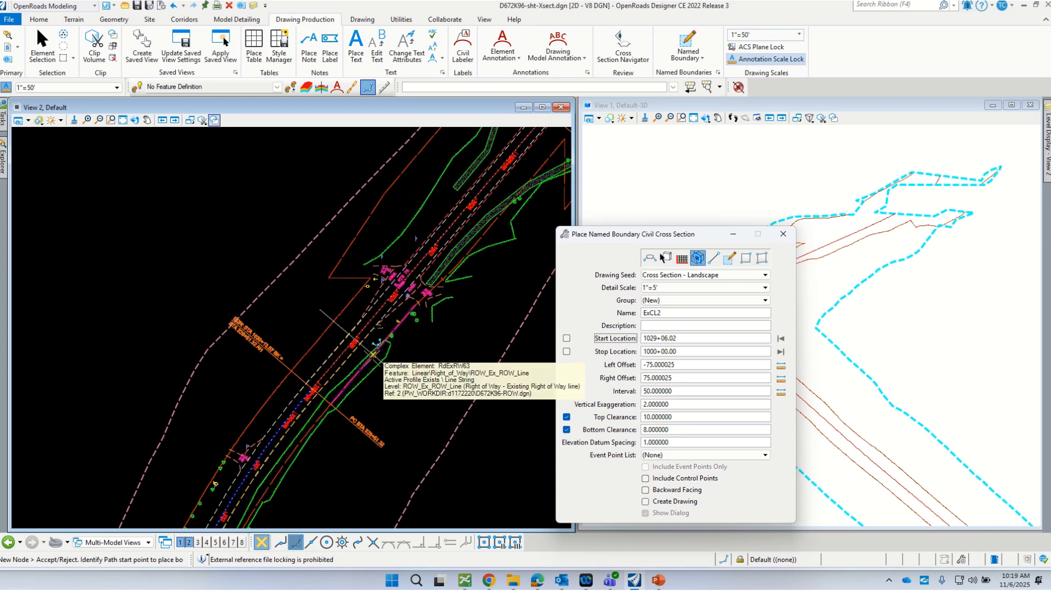
scroll(373, 355, "down", 2)
scroll(460, 249, "up", 1)
scroll(428, 297, "up", 2)
scroll(309, 393, "down", 1)
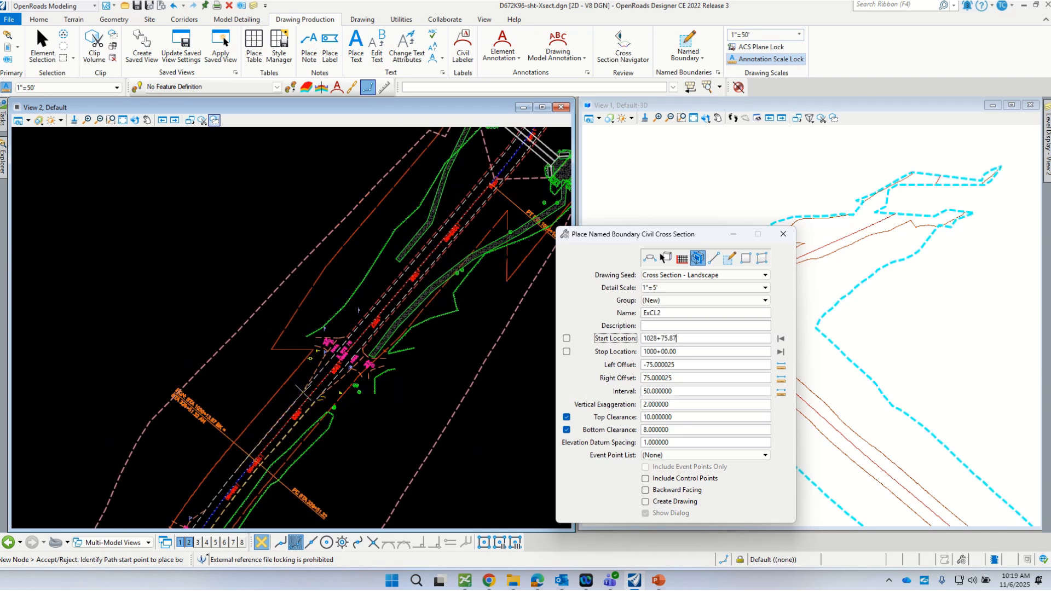
scroll(302, 393, "down", 1)
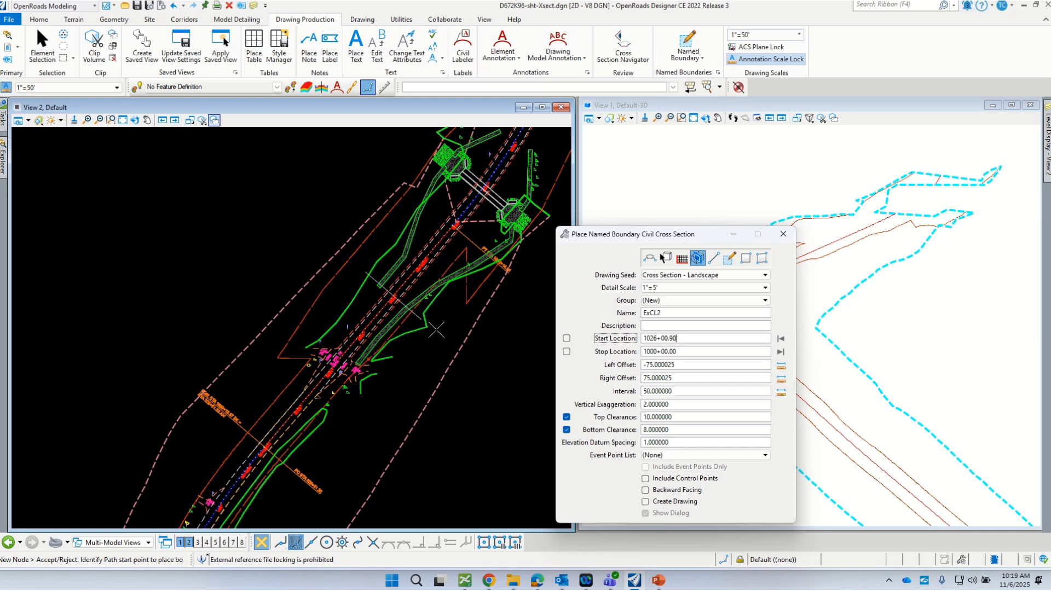
scroll(434, 327, "up", 2)
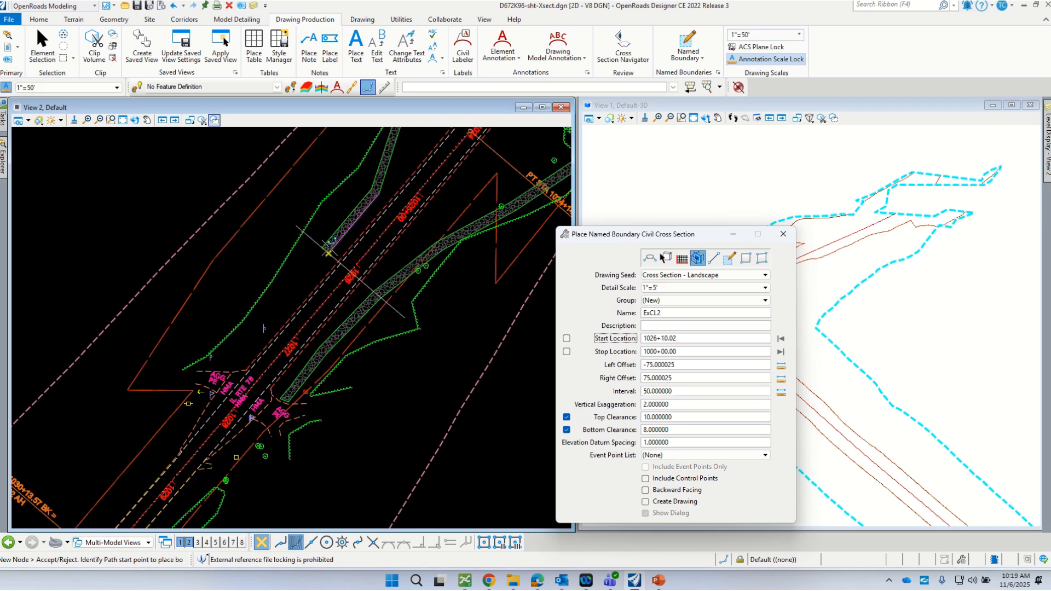
scroll(287, 327, "down", 1)
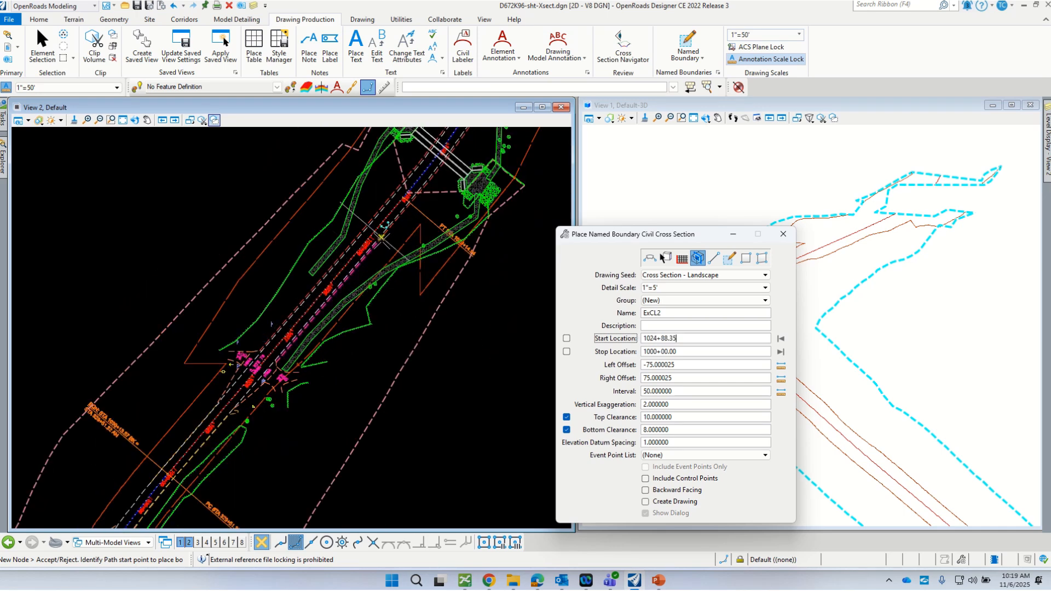
scroll(355, 224, "up", 3)
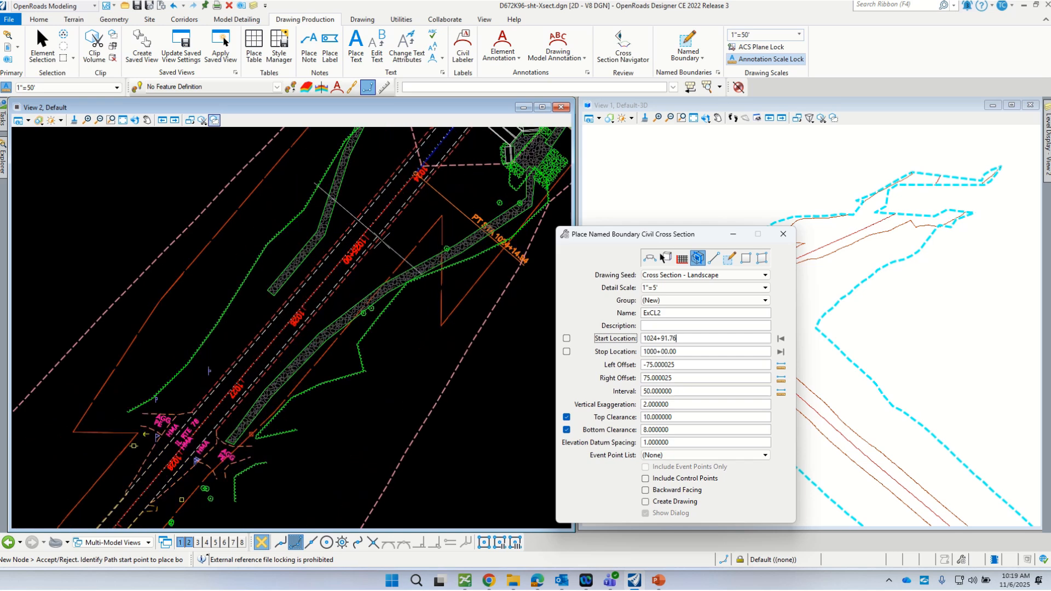
left_click(356, 237)
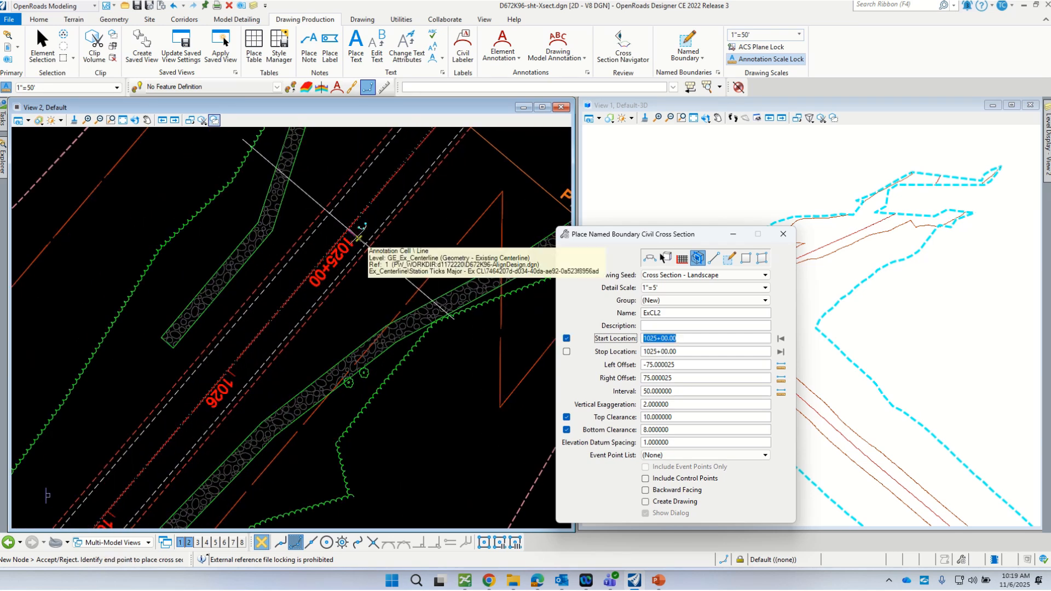
- Zoom along the corridor and set the stop location on the 340+00.00 R2 station line
scroll(344, 287, "down", 3)
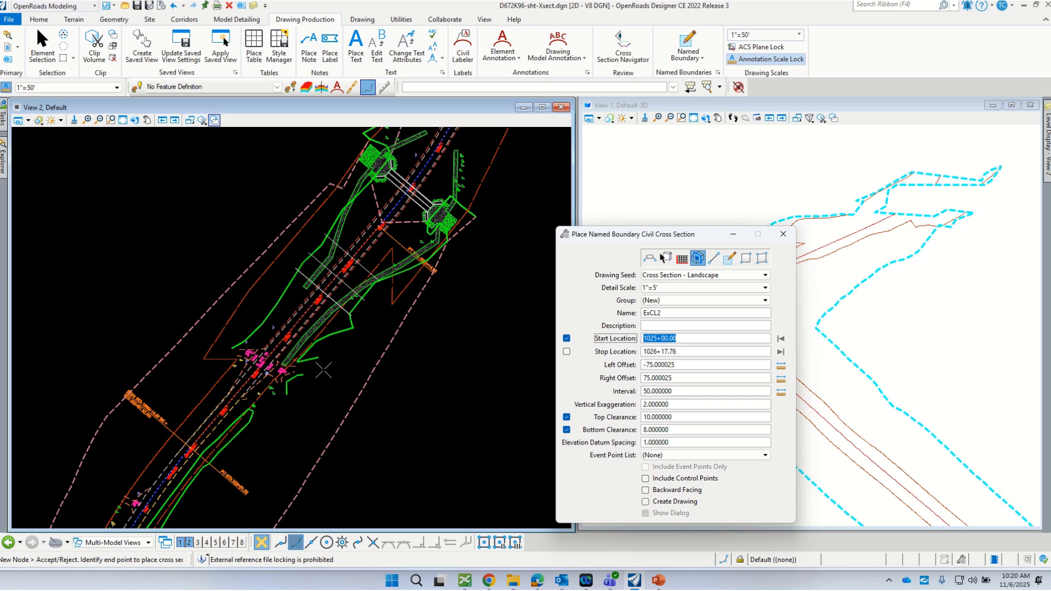
scroll(275, 375, "up", 3)
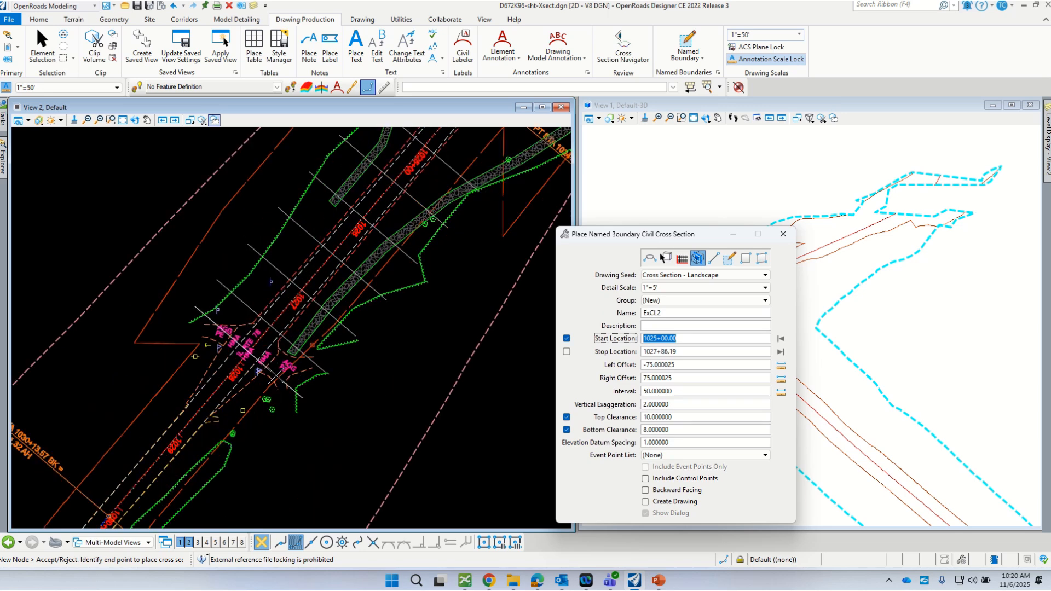
scroll(329, 257, "down", 2)
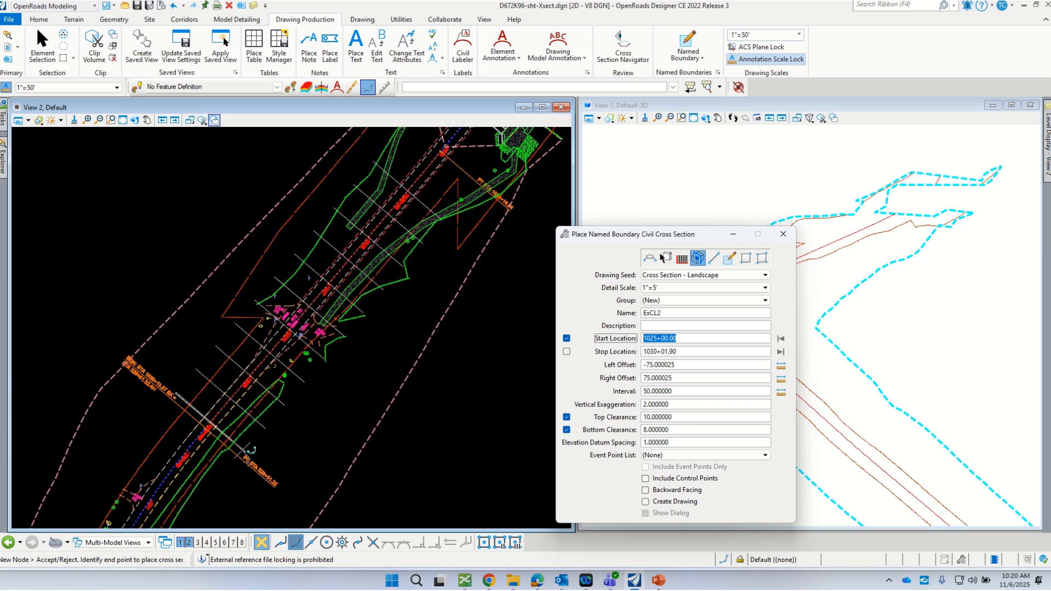
scroll(202, 438, "down", 2)
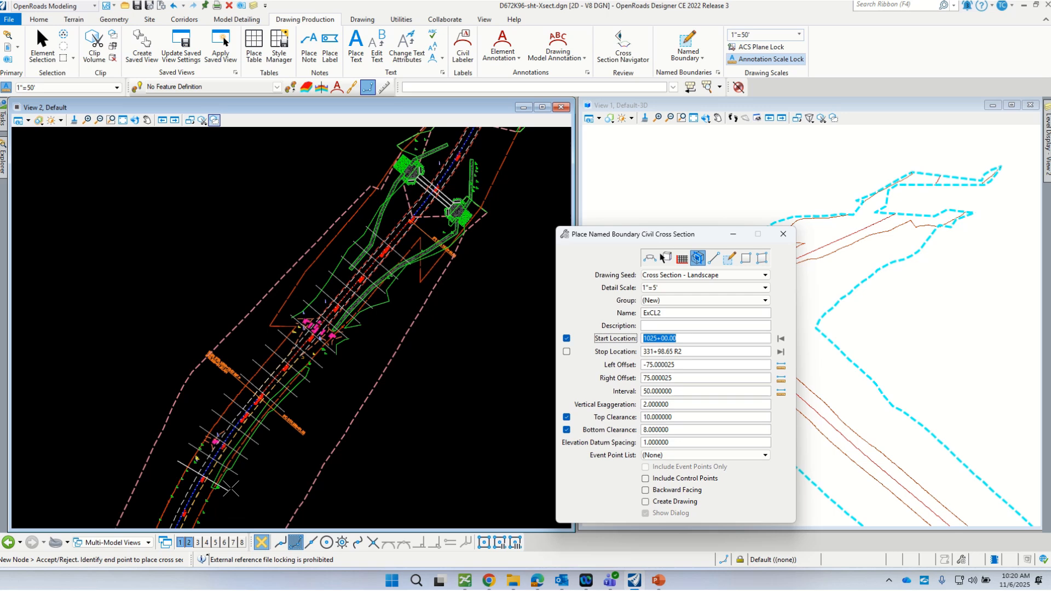
scroll(285, 411, "up", 4)
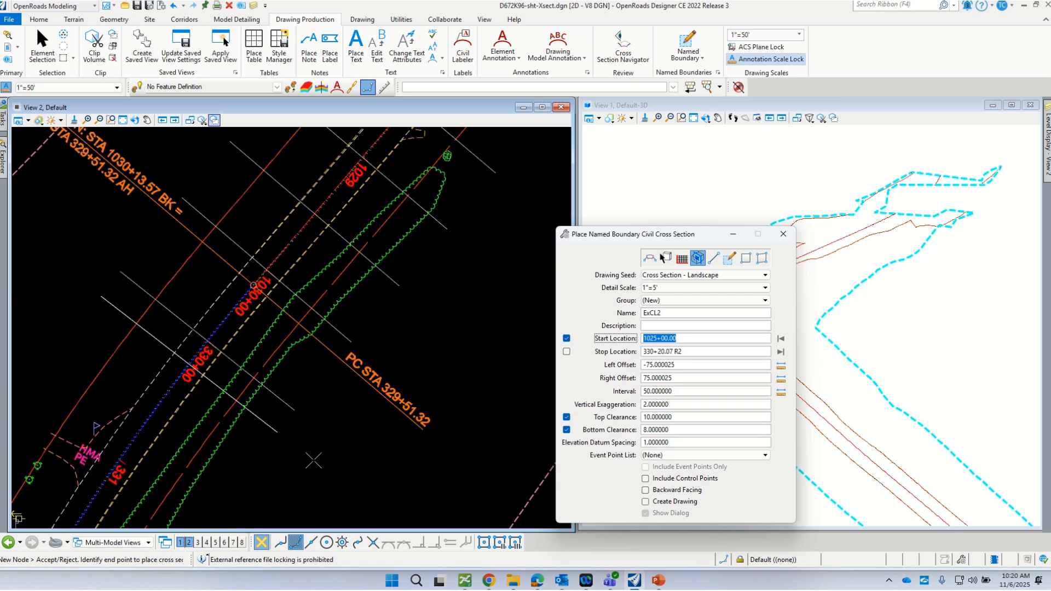
scroll(298, 383, "down", 3)
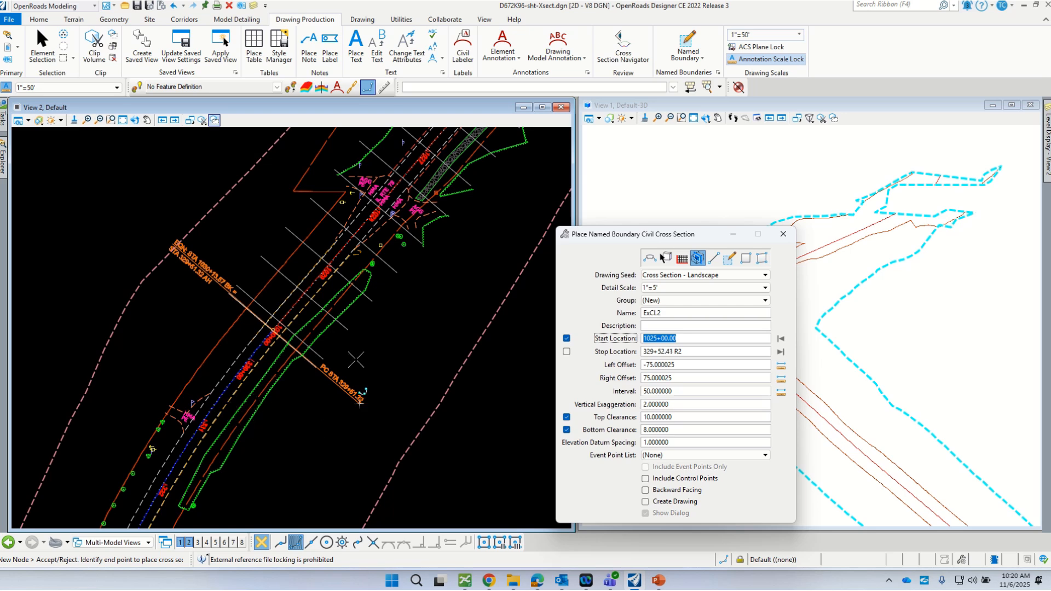
scroll(362, 304, "down", 4)
scroll(361, 304, "down", 3)
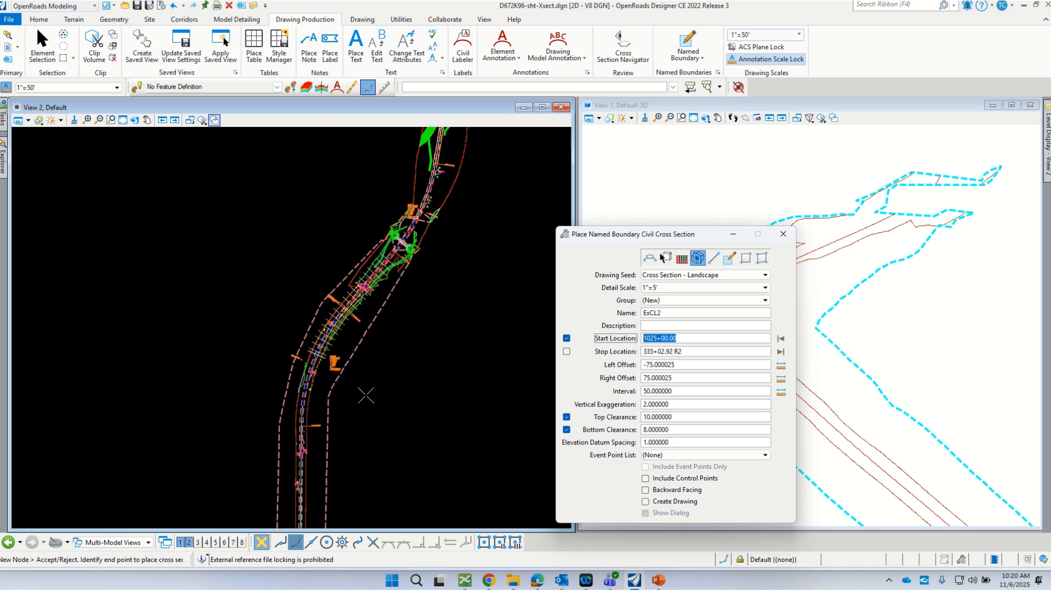
scroll(347, 434, "up", 3)
scroll(293, 311, "up", 2)
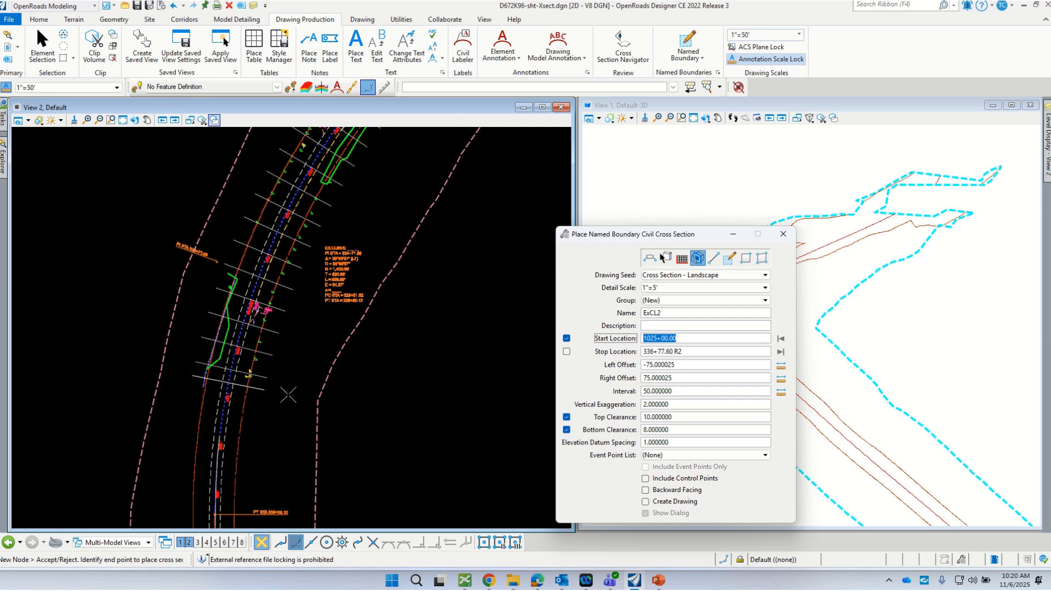
scroll(285, 273, "down", 2)
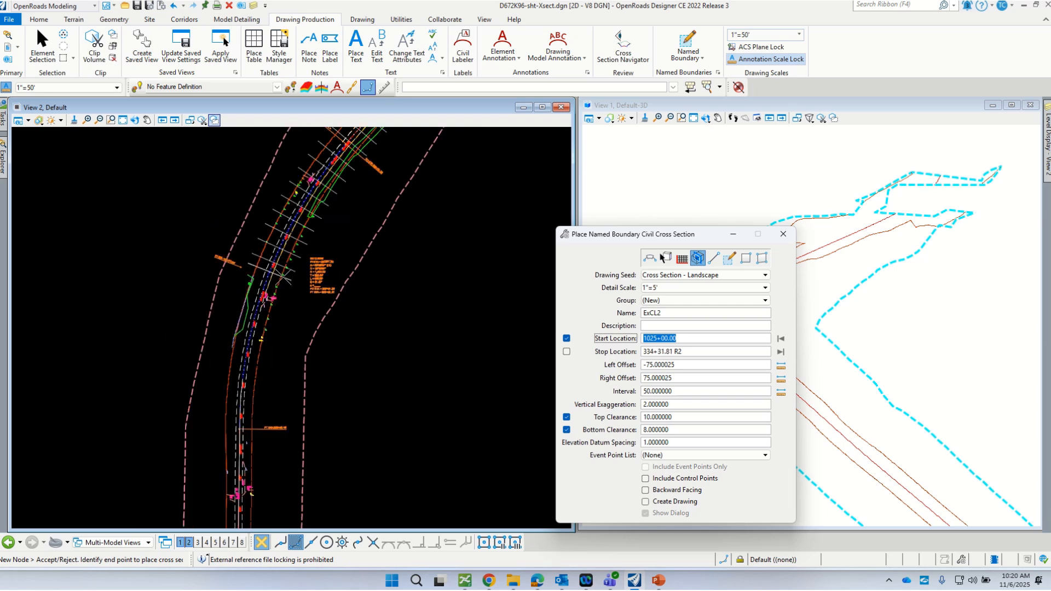
scroll(264, 498, "up", 3)
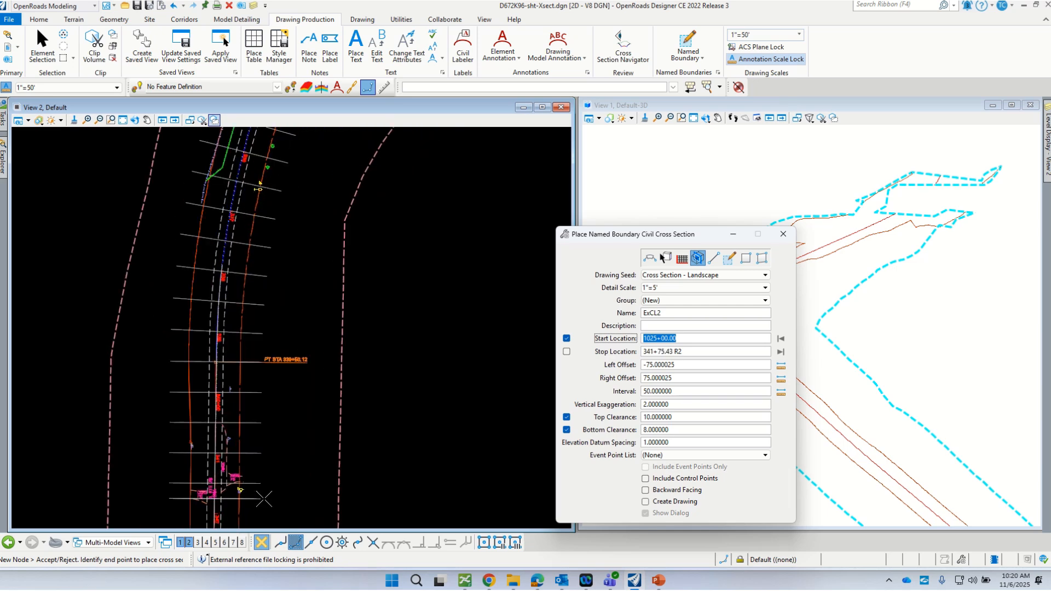
scroll(264, 496, "up", 1)
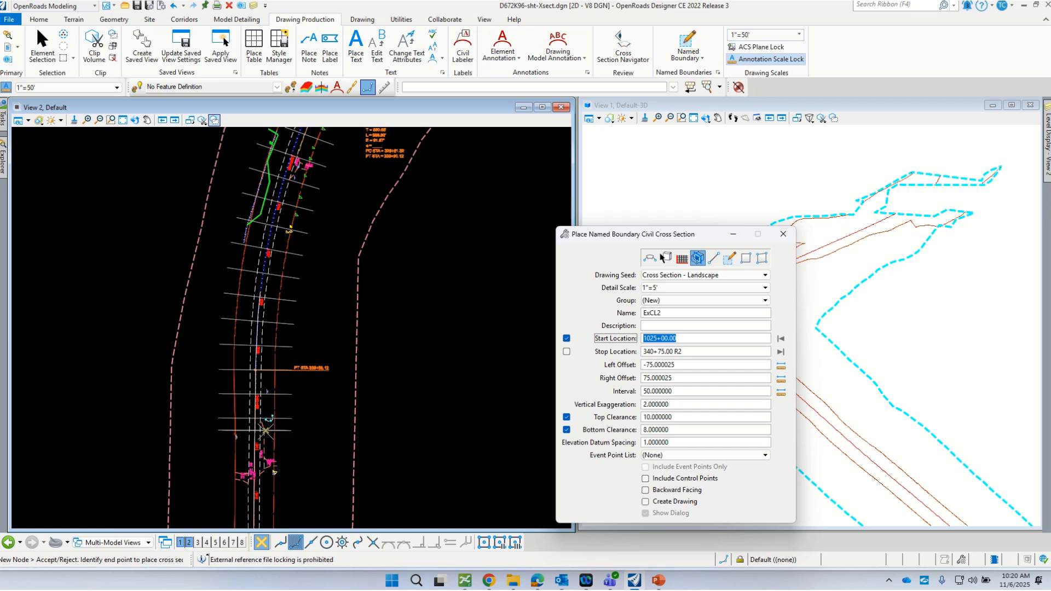
scroll(266, 432, "up", 1)
scroll(257, 354, "up", 2)
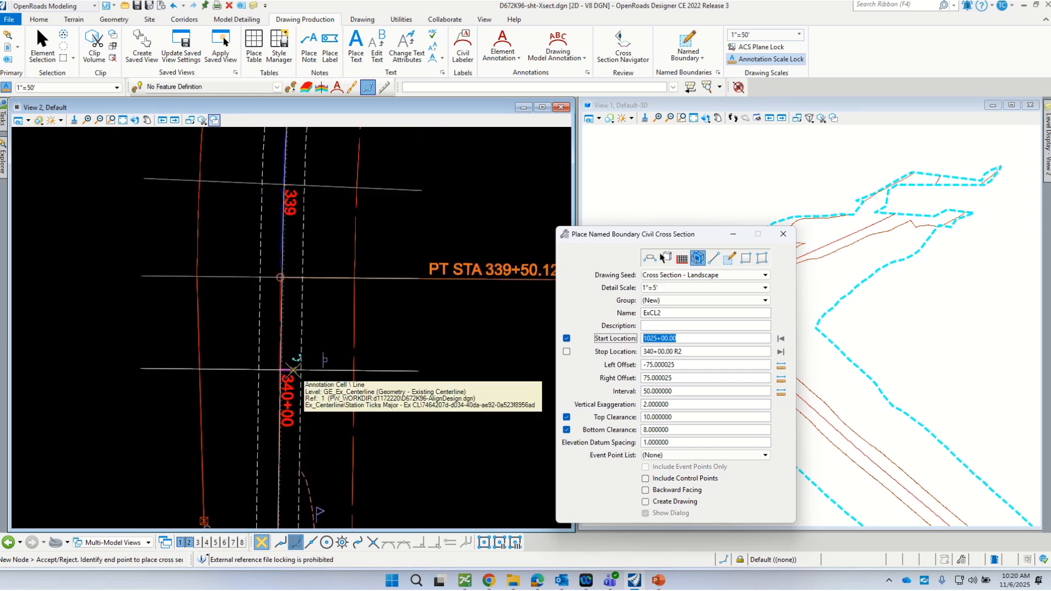
left_click(293, 371)
scroll(280, 434, "down", 3)
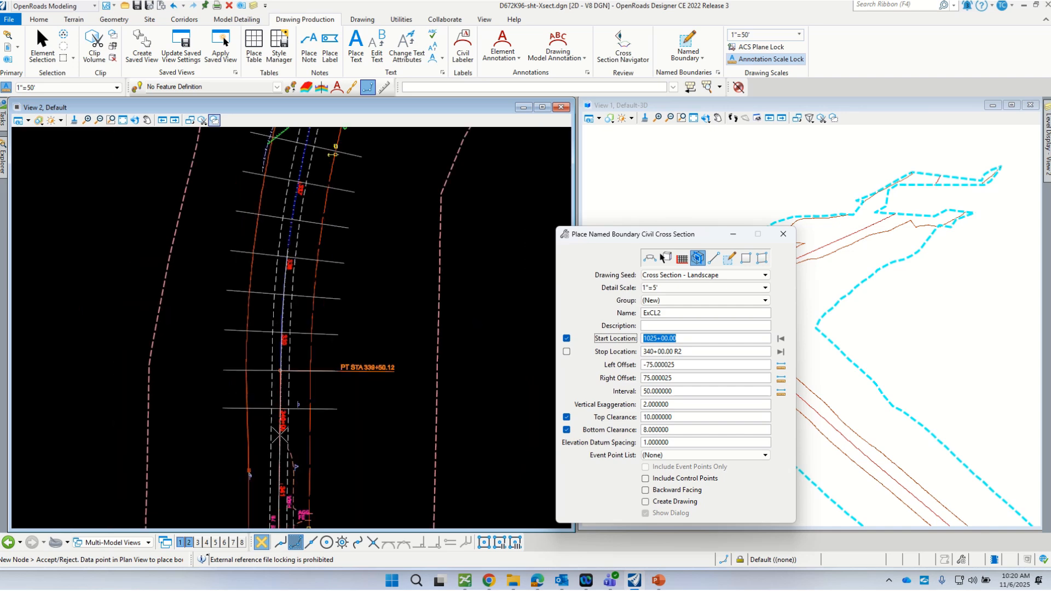
- Zoom out in View 2 and drag the Place Named Boundary dialog to the lower centre
scroll(280, 434, "down", 2)
scroll(278, 438, "down", 2)
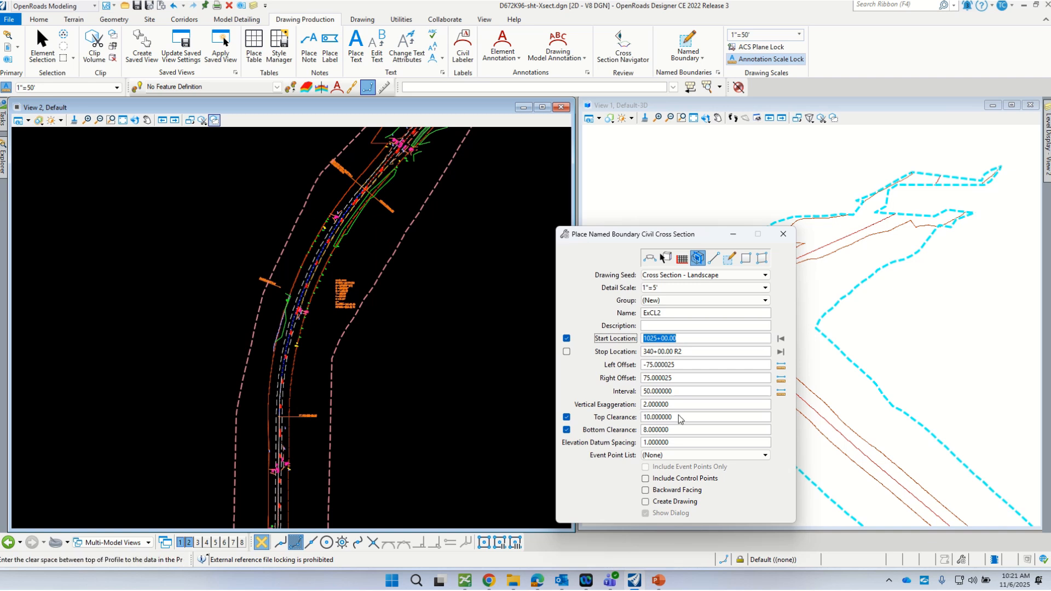
scroll(241, 449, "down", 1)
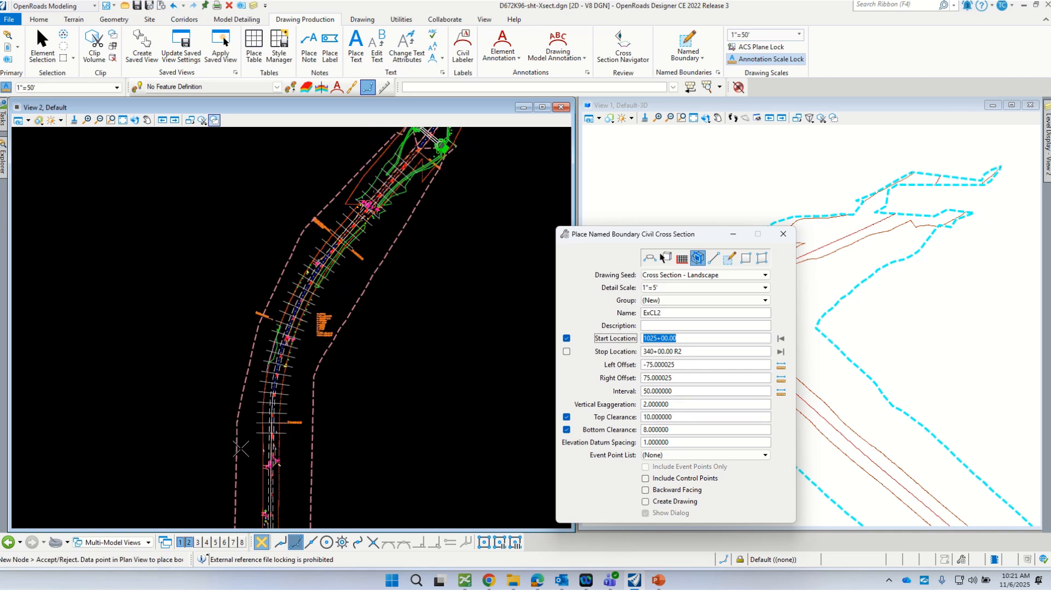
scroll(216, 390, "down", 1)
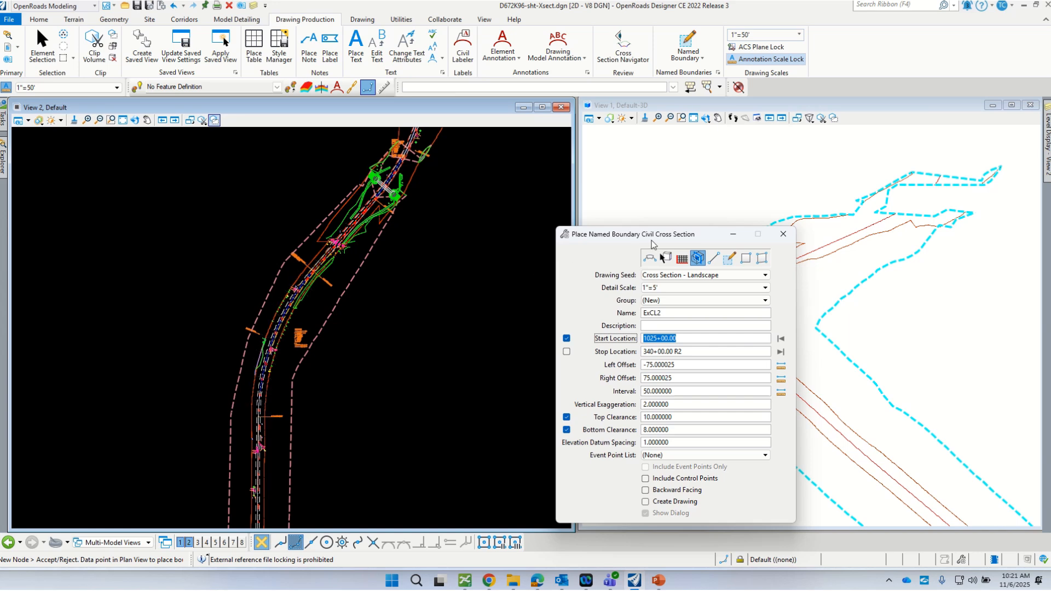
left_click_drag(645, 238, 455, 391)
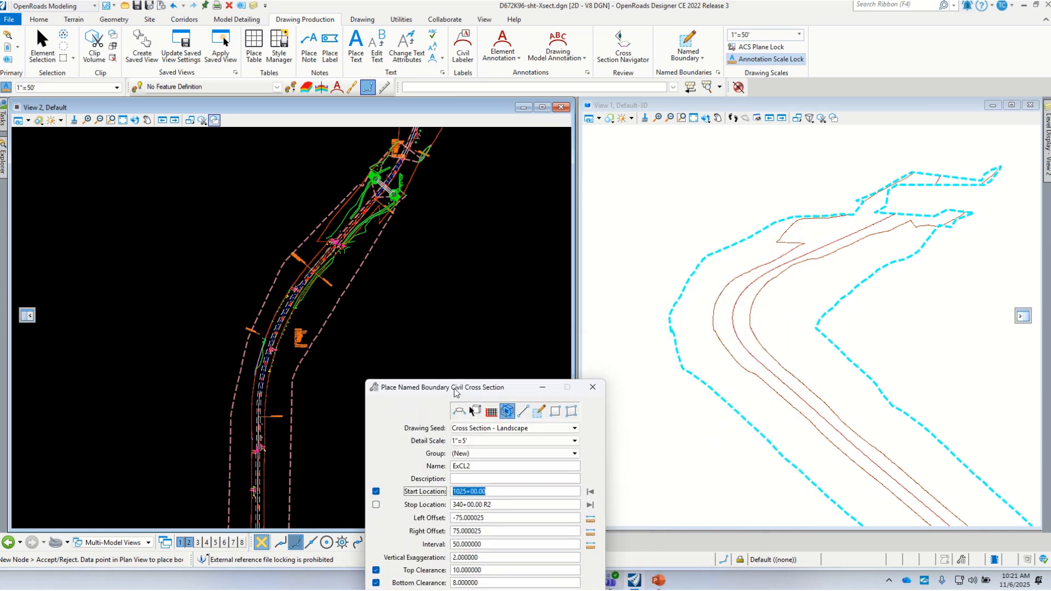
- Accept in View 2 to create the ExCL2 cross-section boundaries along the corridor
left_click(371, 316)
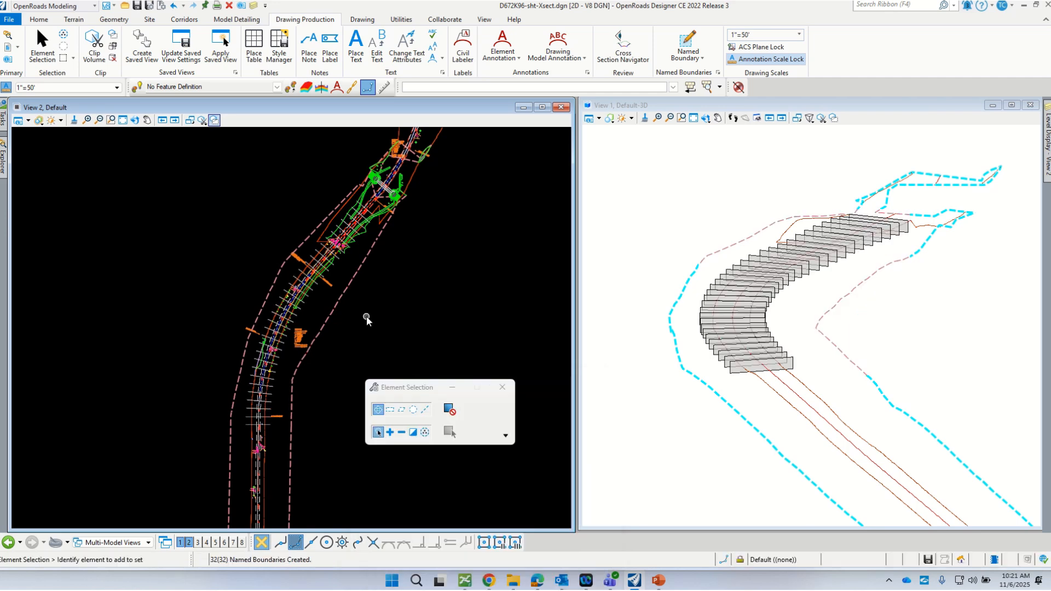
scroll(754, 345, "up", 3)
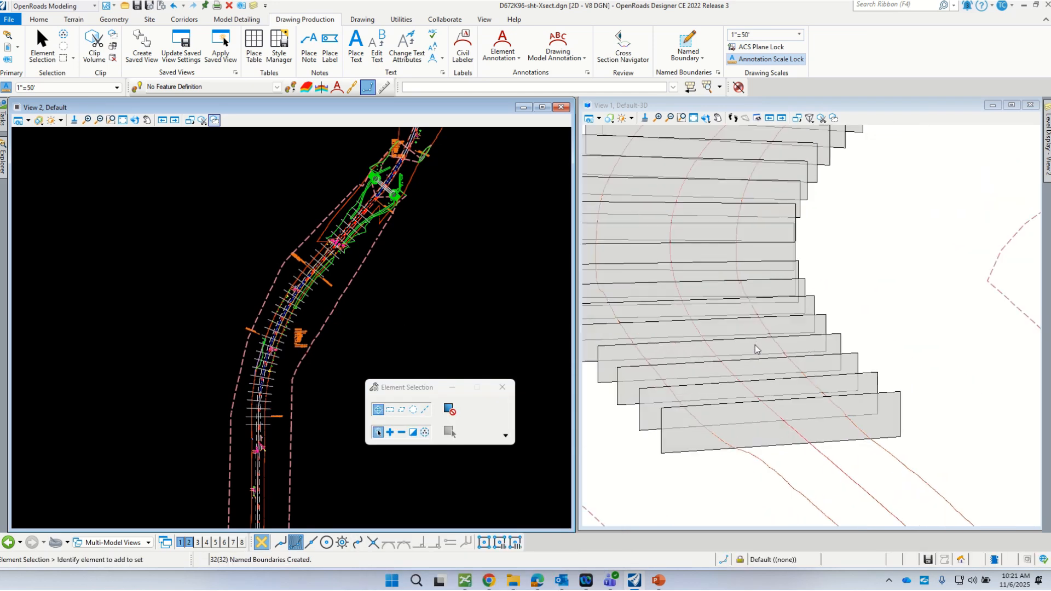
scroll(755, 345, "down", 2)
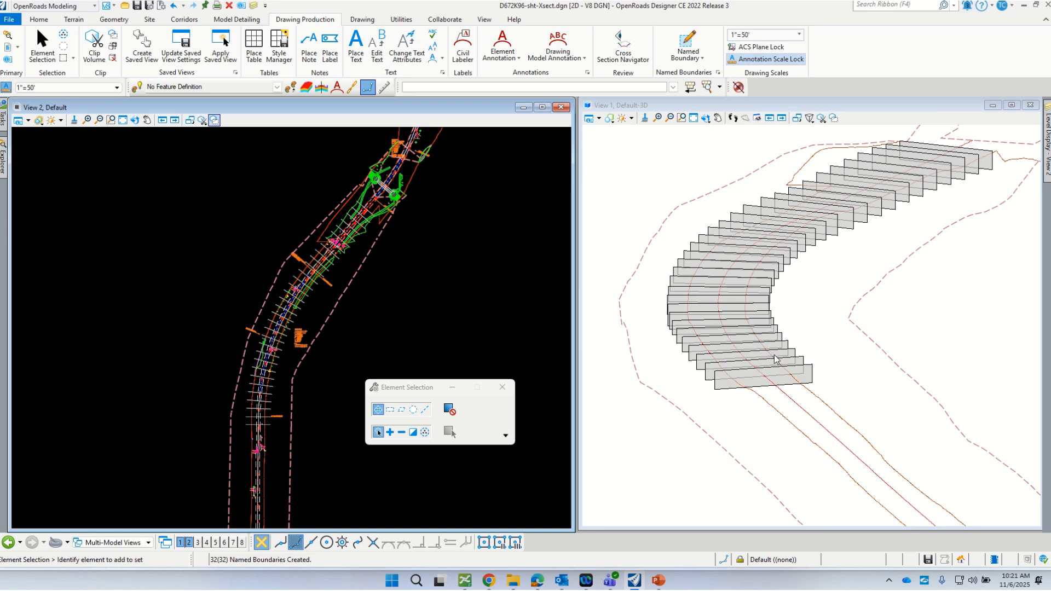
- Rotate the 3D view to inspect the row of section boxes, then save the file
left_click(706, 118)
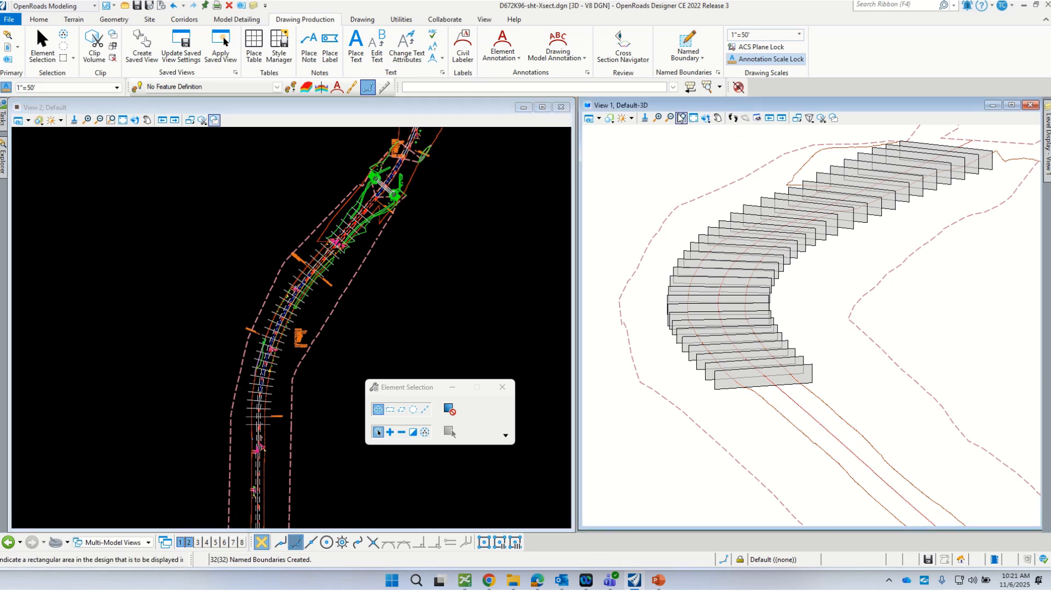
left_click(742, 133)
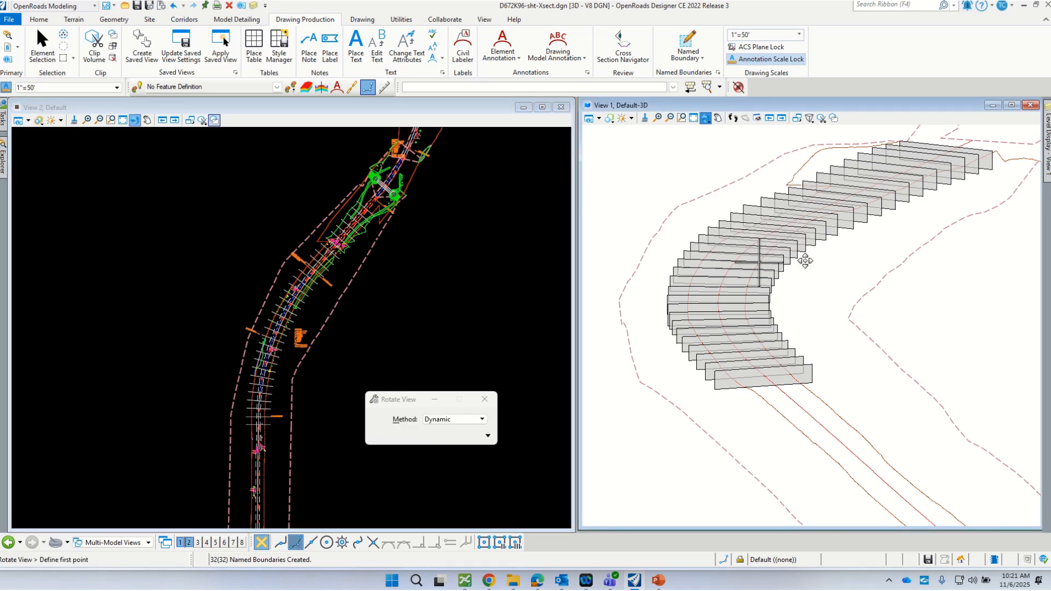
left_click(786, 277)
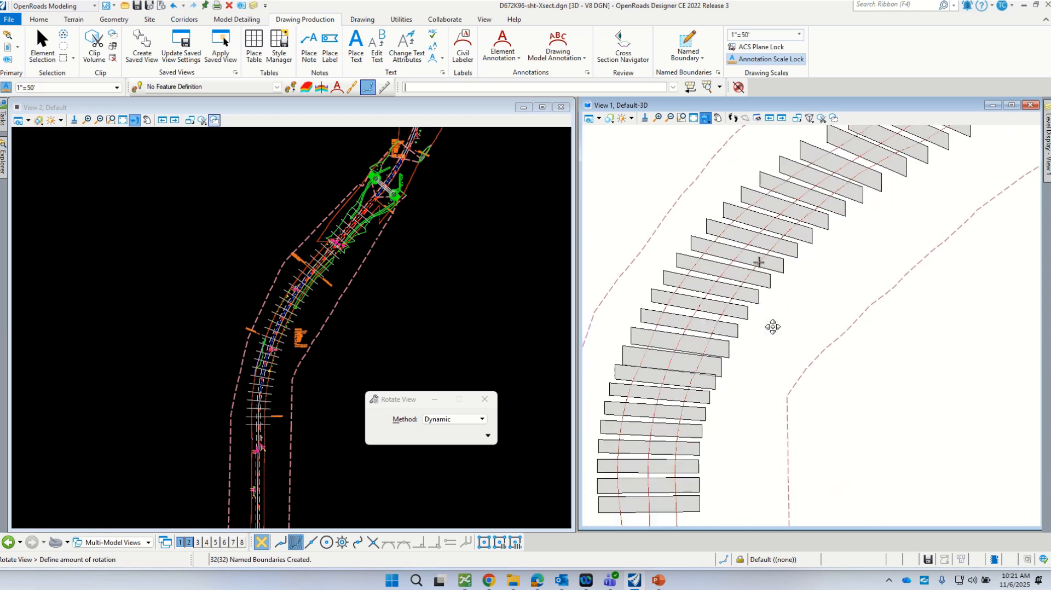
left_click(758, 306)
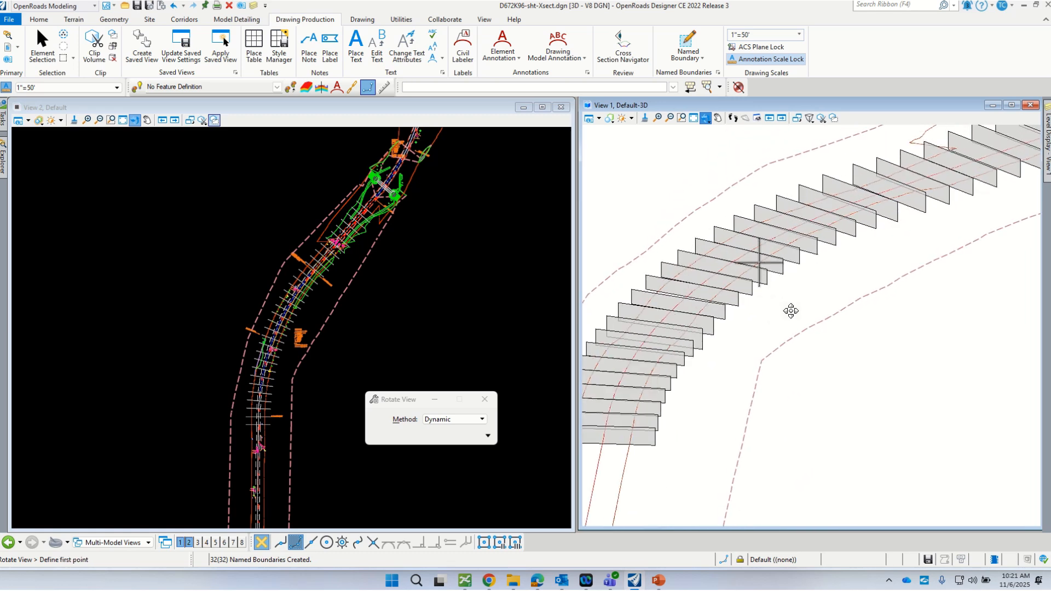
right_click(893, 341)
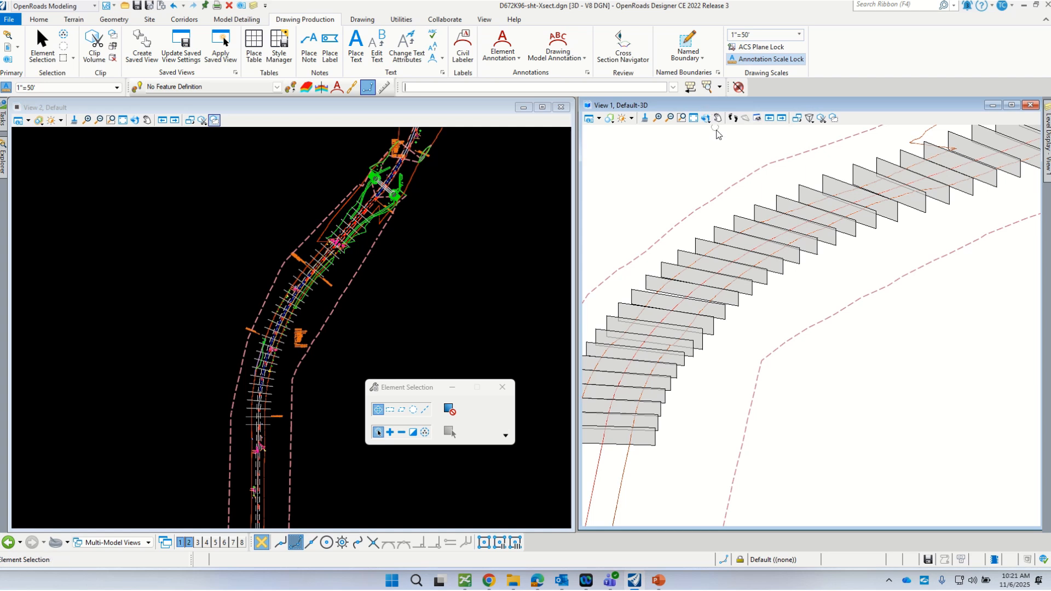
scroll(752, 318, "down", 2)
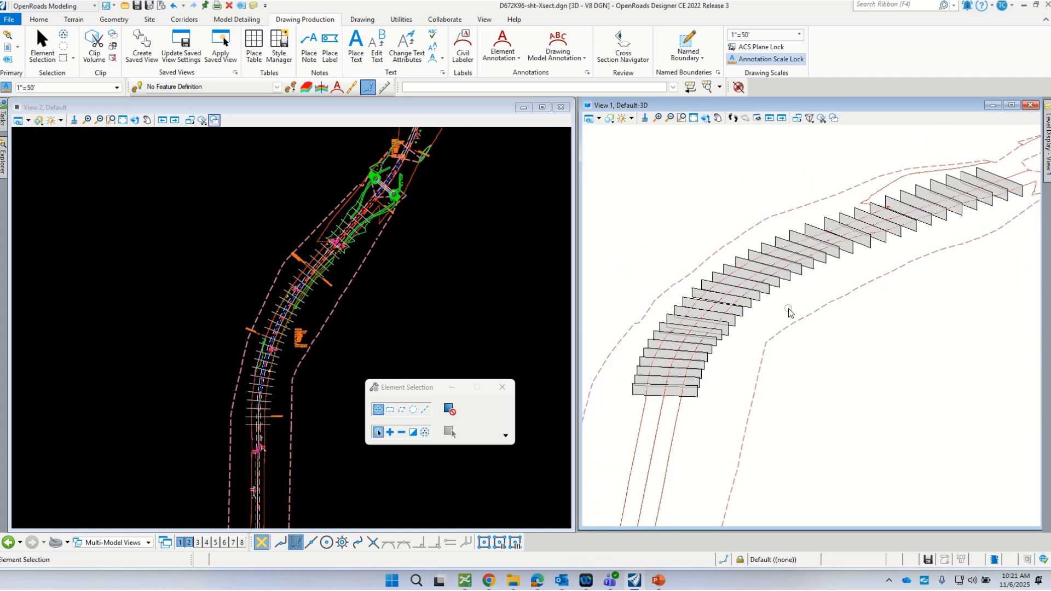
key("ctrl+s")
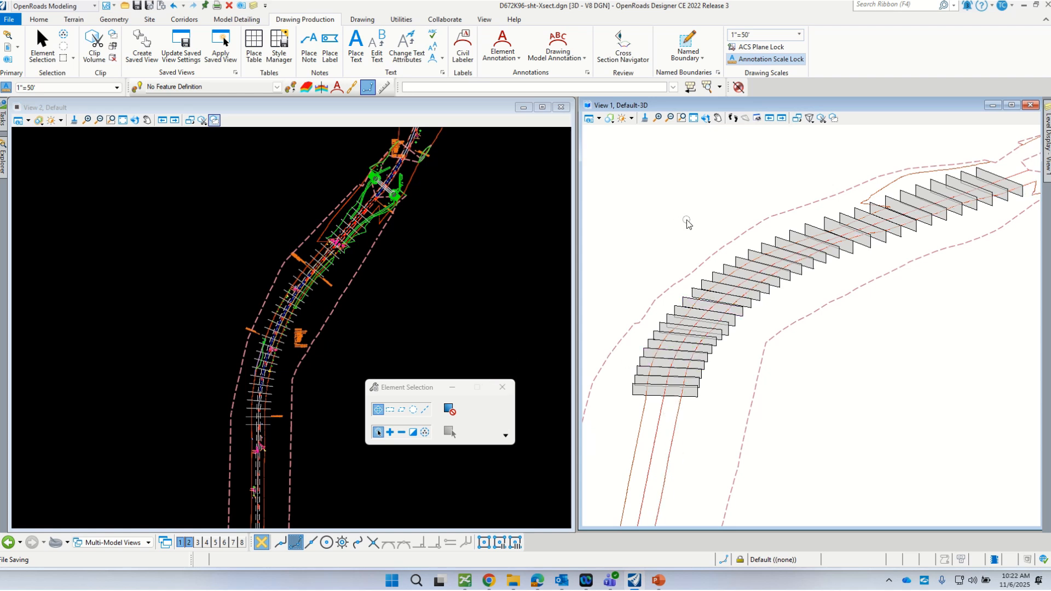
- Open Named Boundaries, resize it clear of the 3D view, and select ExCL2 under Cross Section Groups
left_click(715, 73)
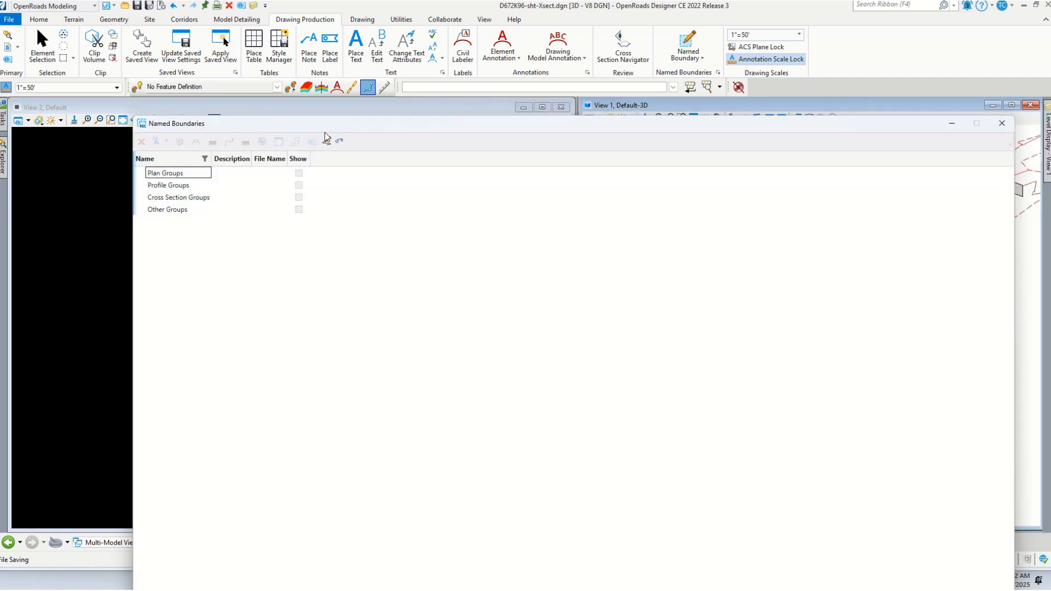
left_click_drag(324, 132, 260, 192)
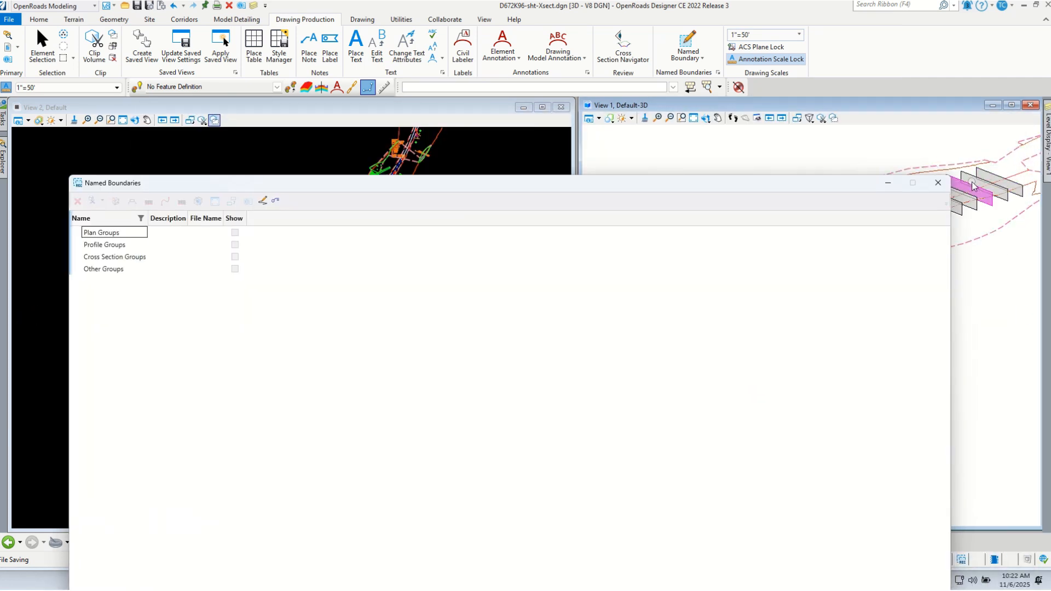
left_click(938, 182)
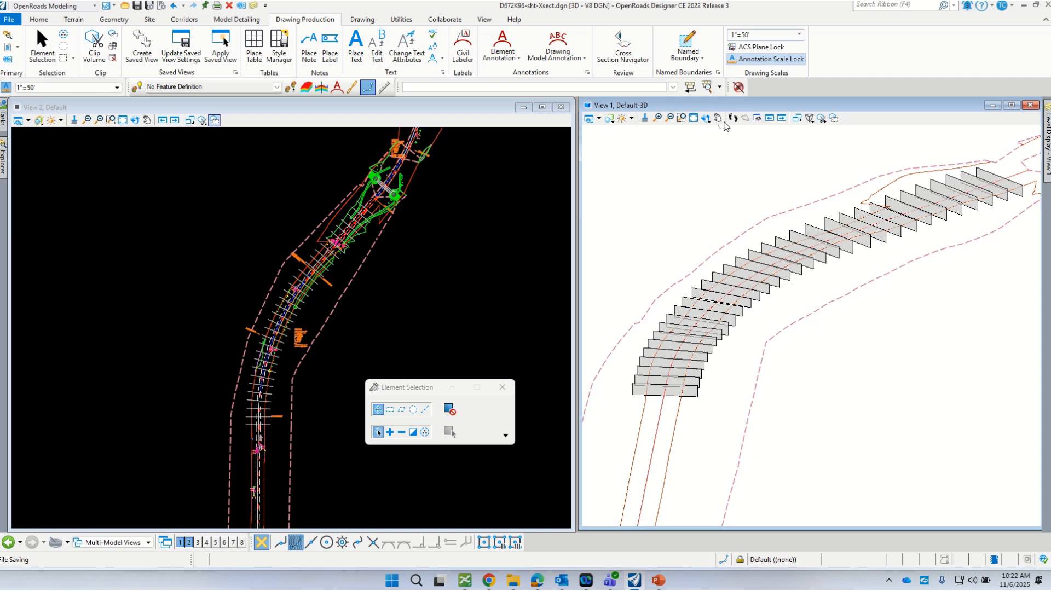
left_click(717, 73)
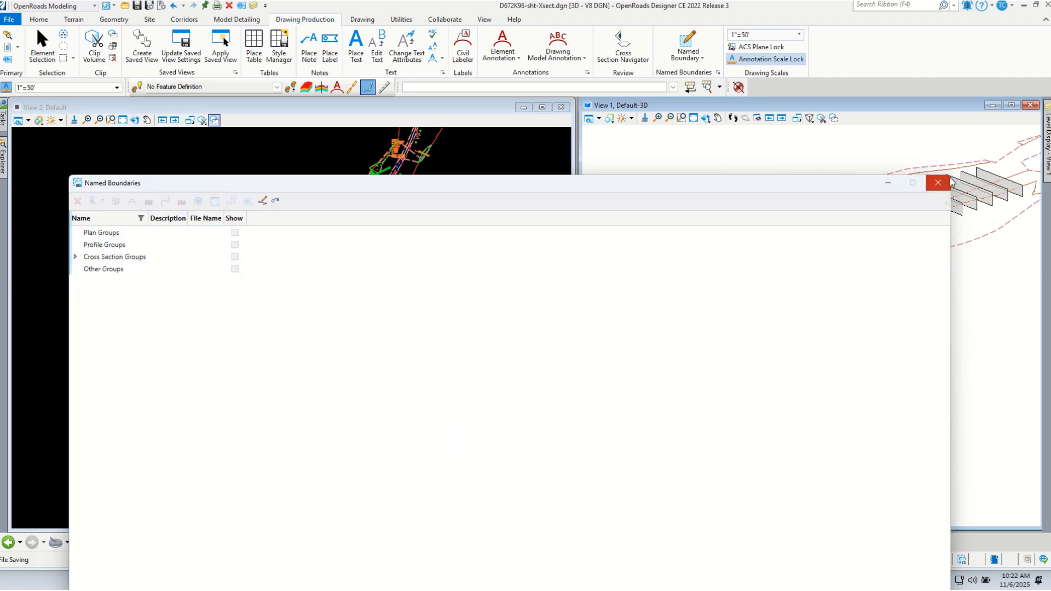
left_click_drag(951, 189, 500, 246)
left_click_drag(204, 177, 239, 129)
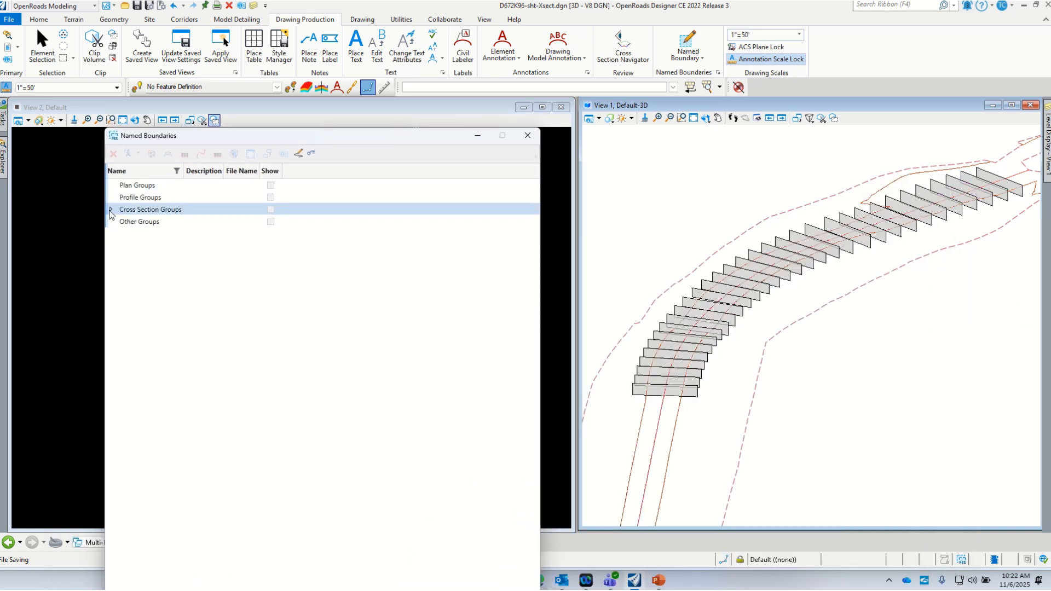
left_click(111, 210)
left_click(144, 223)
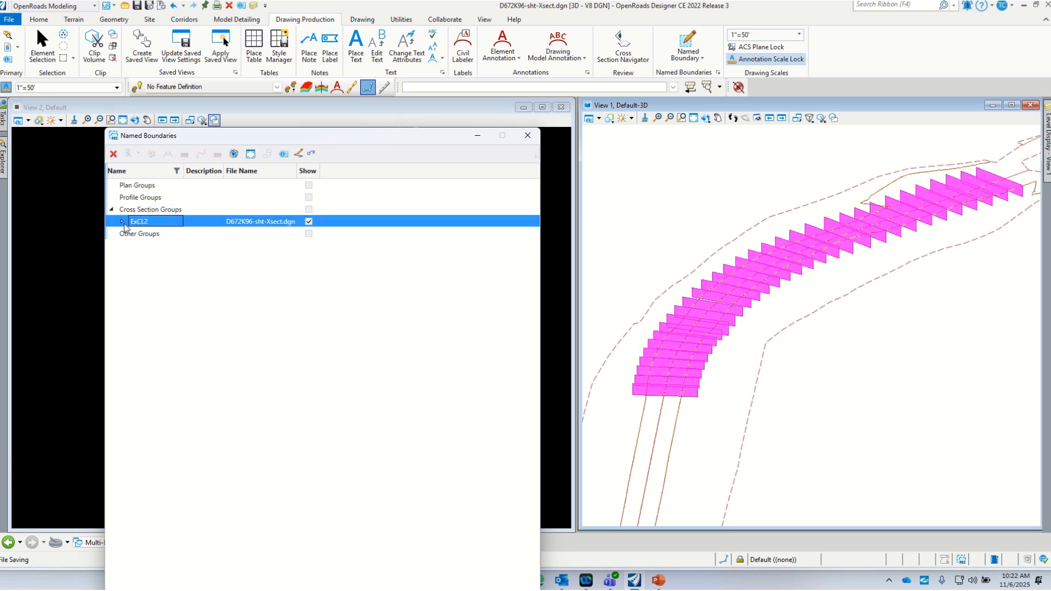
- Expand ExCL2's stations, enable Show the Create Drawing Dialog, and start Create cross section drawing
left_click(122, 221)
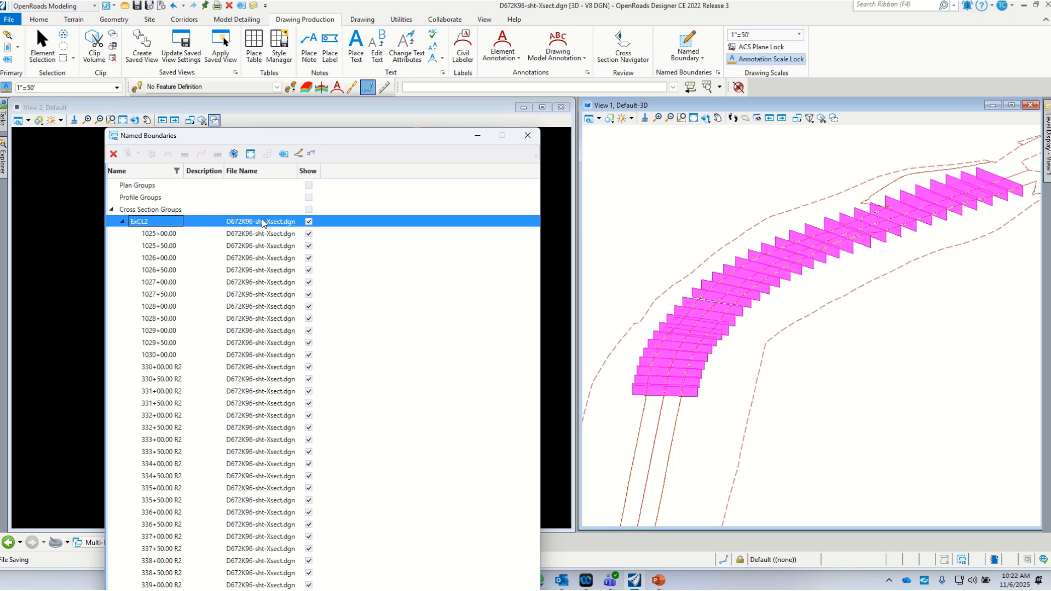
left_click(298, 154)
right_click(259, 220)
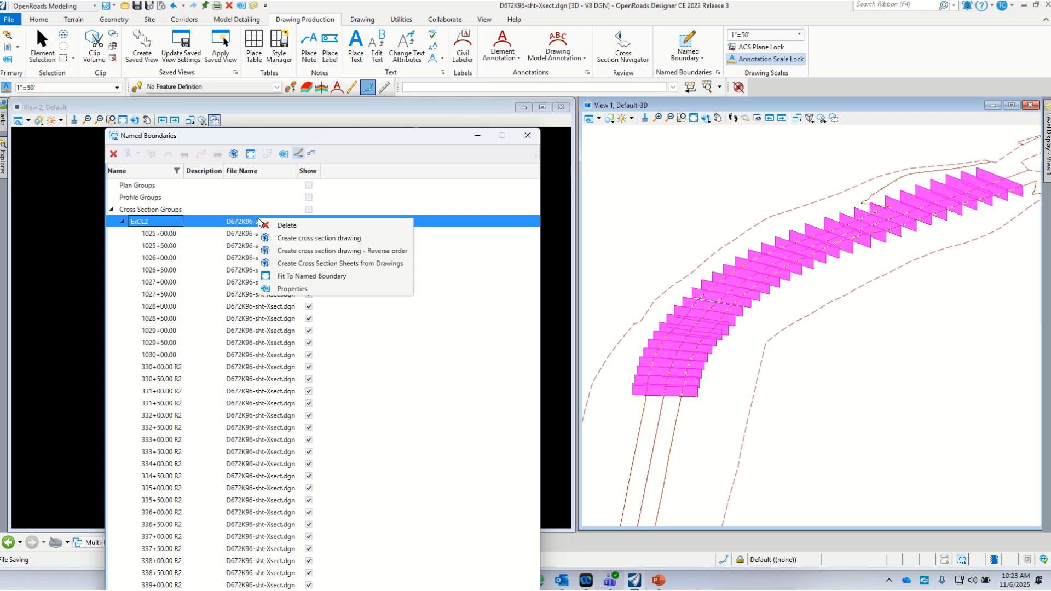
left_click(303, 239)
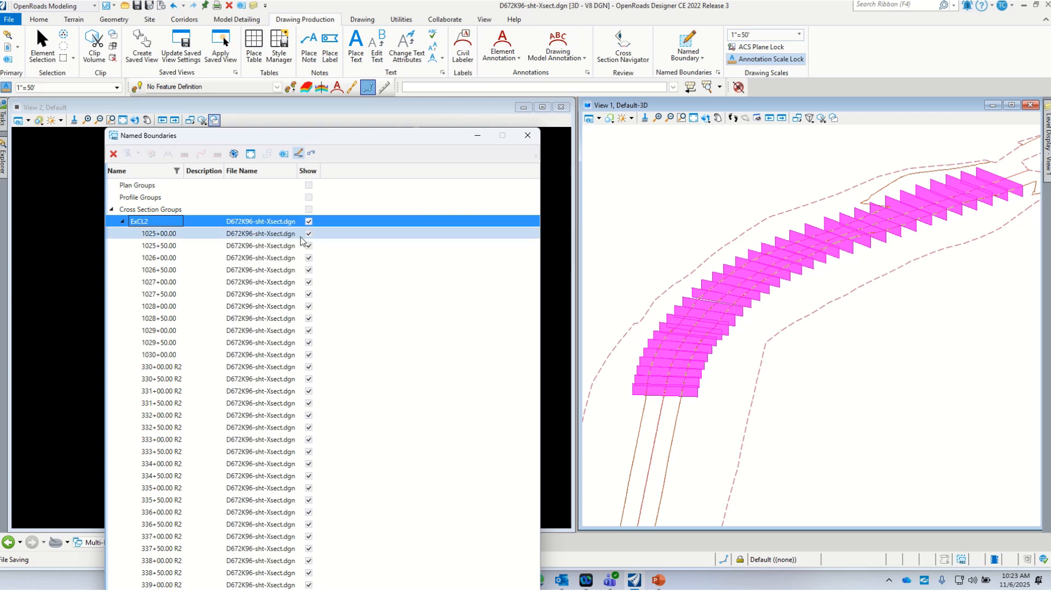
left_click_drag(627, 111, 326, 133)
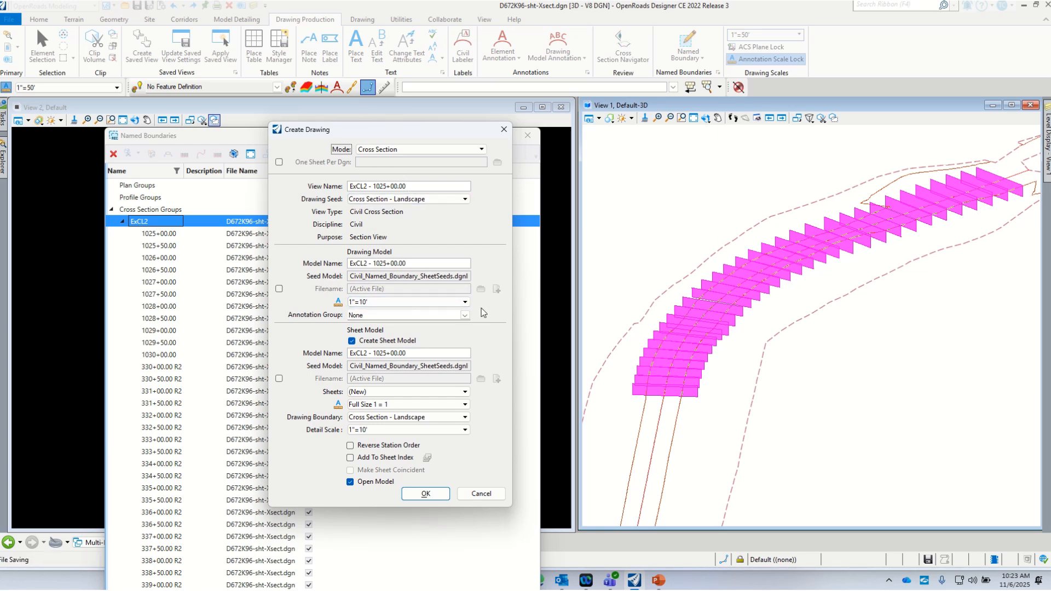
- Set the Drawing Model scale to 1"=5' and browse the Cross Section > Drawing annotation groups
left_click(466, 304)
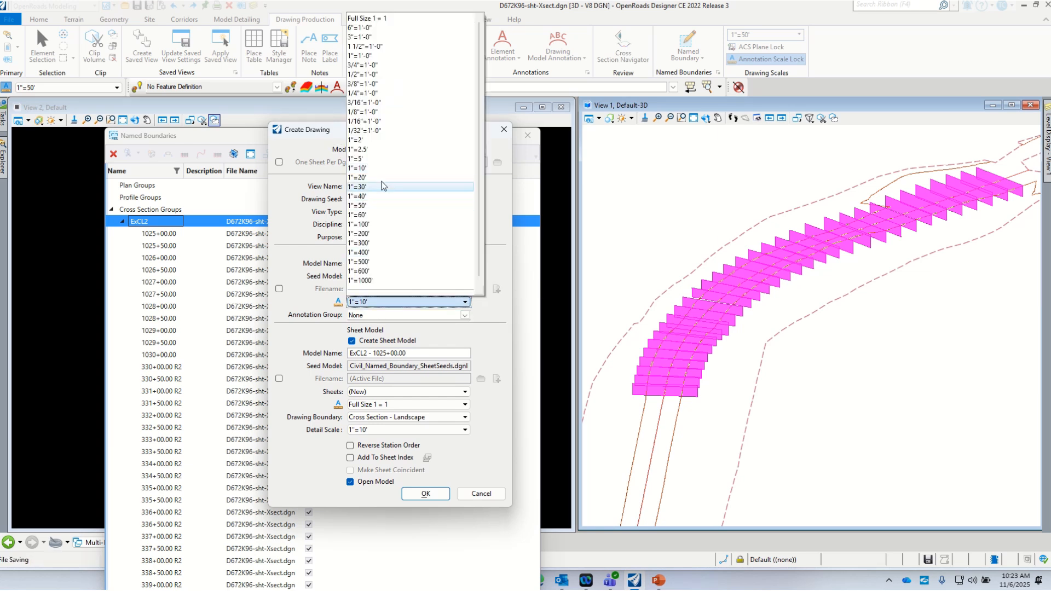
left_click(365, 159)
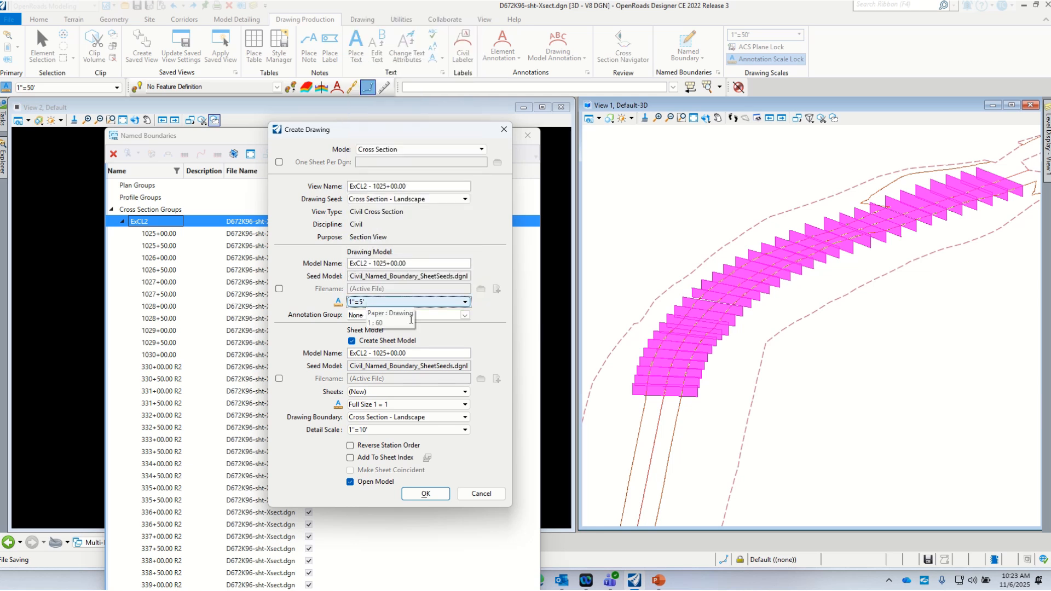
left_click(465, 315)
left_click(353, 334)
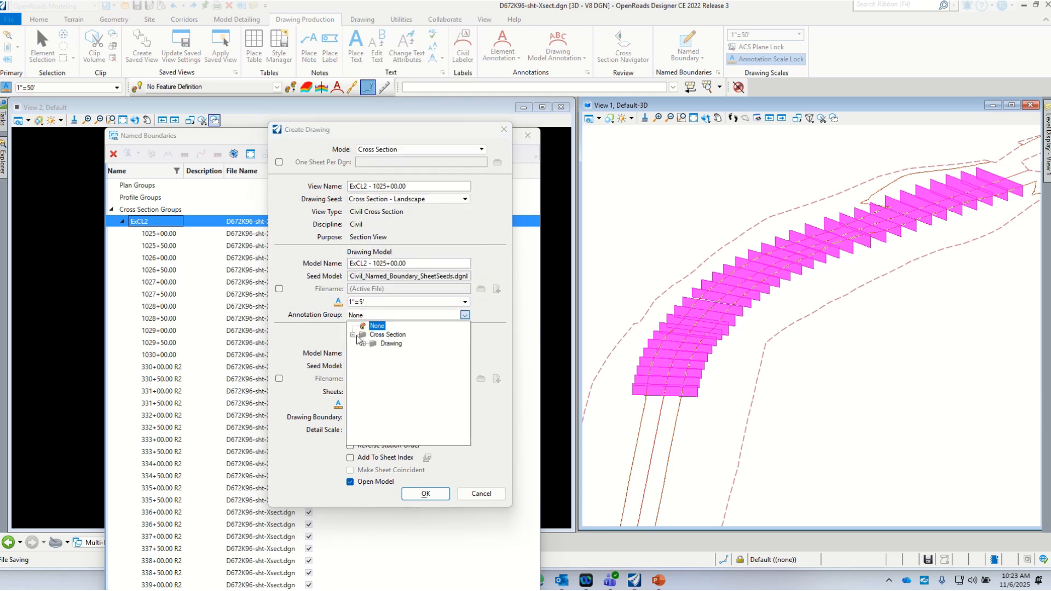
left_click(363, 343)
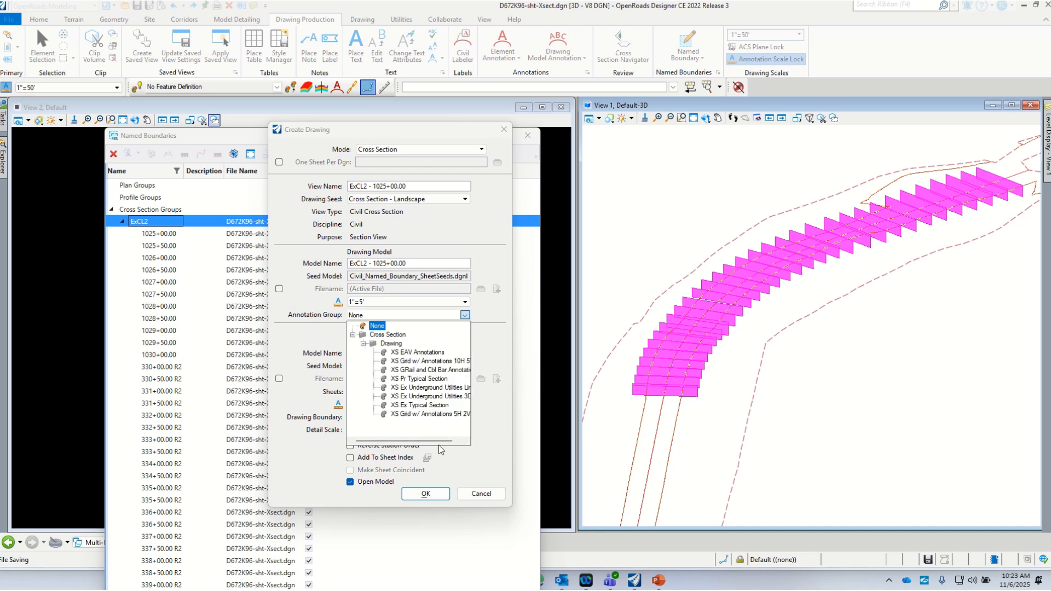
left_click_drag(428, 441, 453, 441)
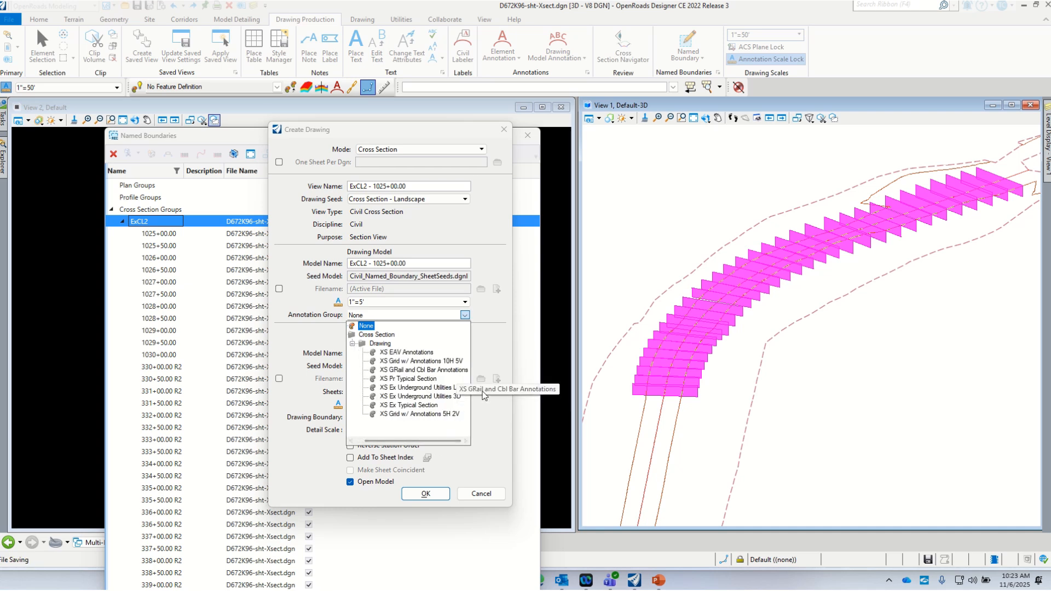
left_click(484, 416)
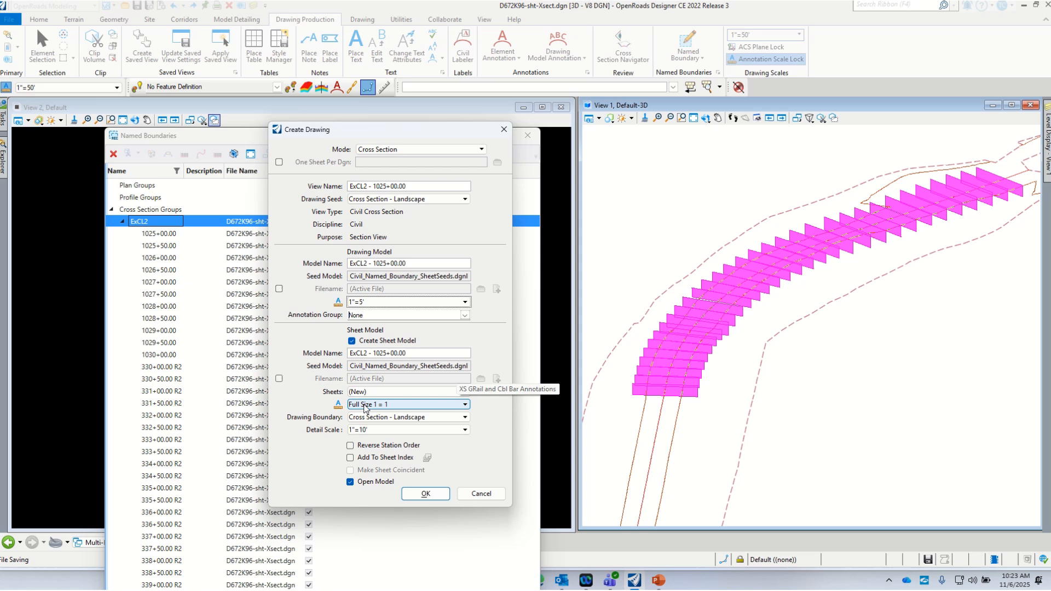
left_click(465, 316)
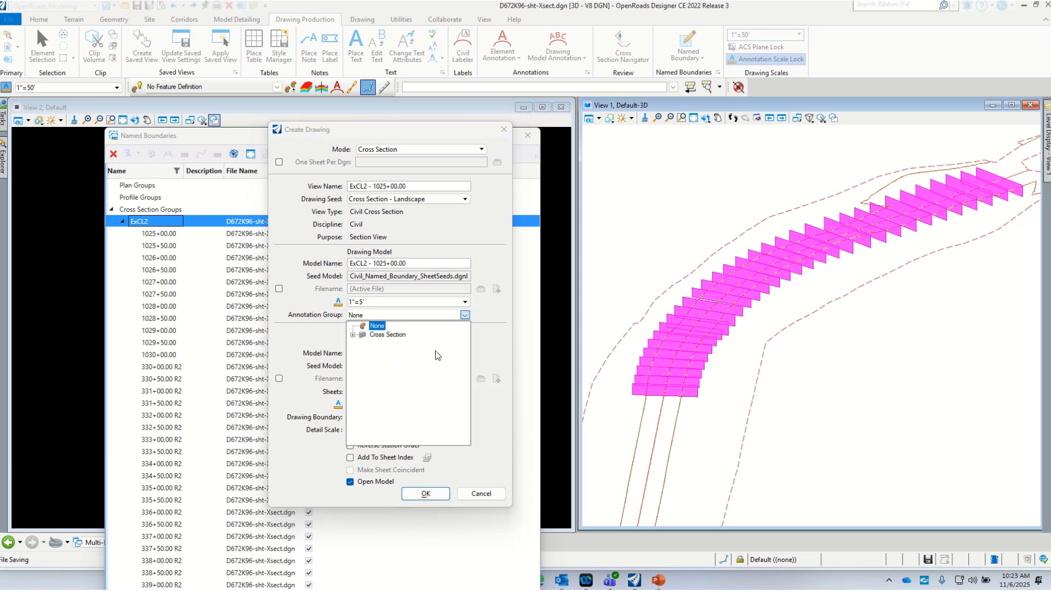
left_click(353, 335)
left_click(363, 344)
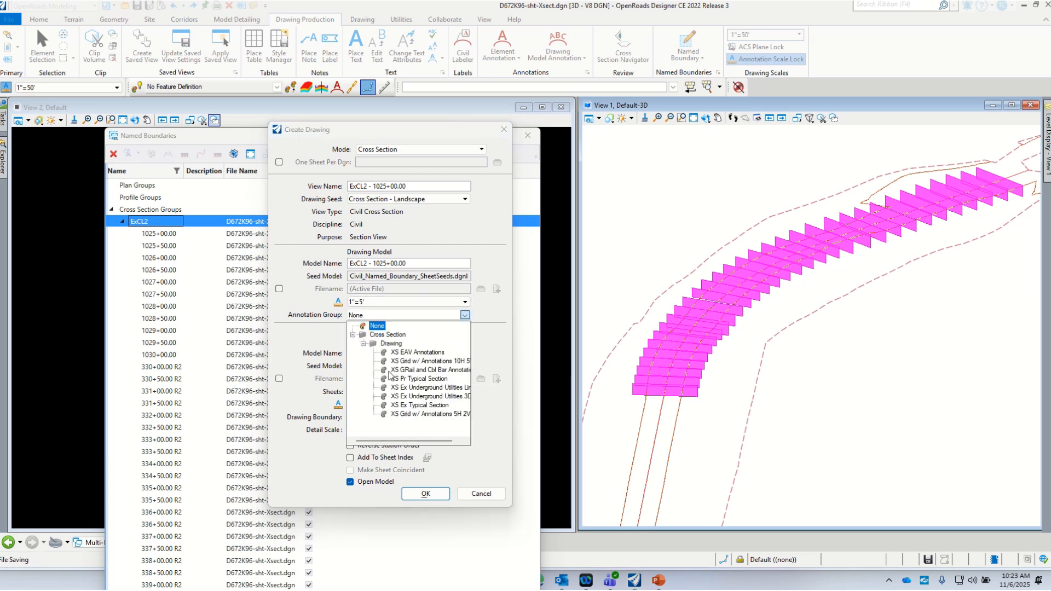
left_click_drag(395, 438, 410, 441)
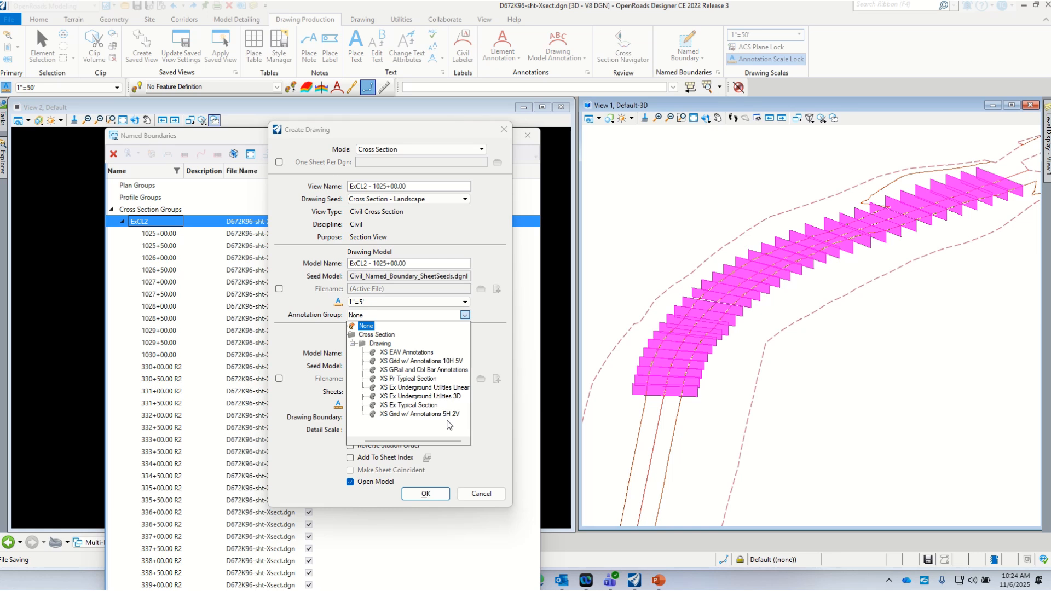
- Choose XS Grid w/ Annotations 10H 5V, set detail scale 1"=5', and create the ExCL2 sheets
left_click(384, 361)
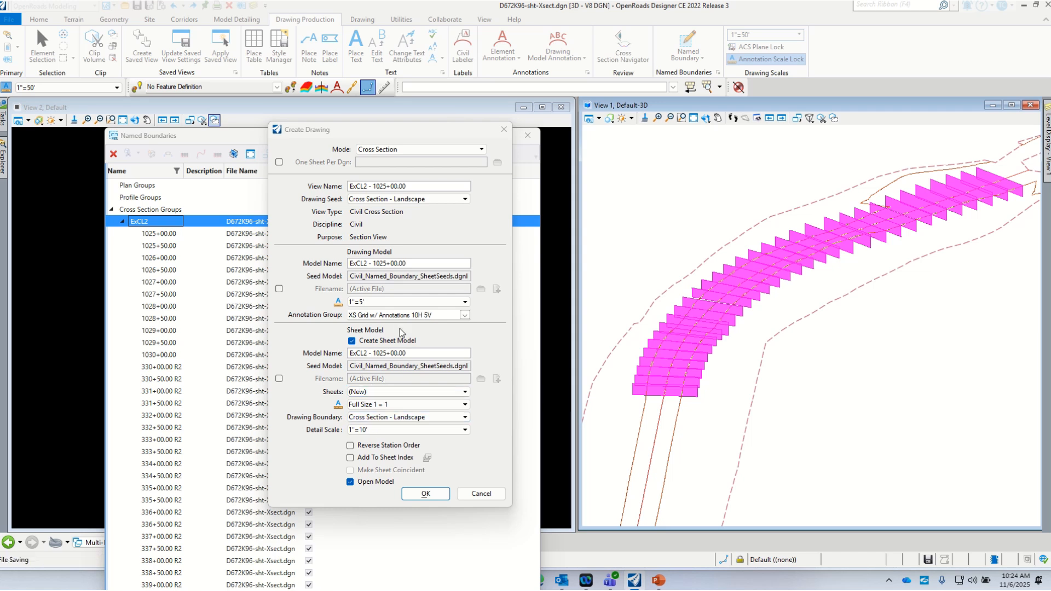
left_click(465, 430)
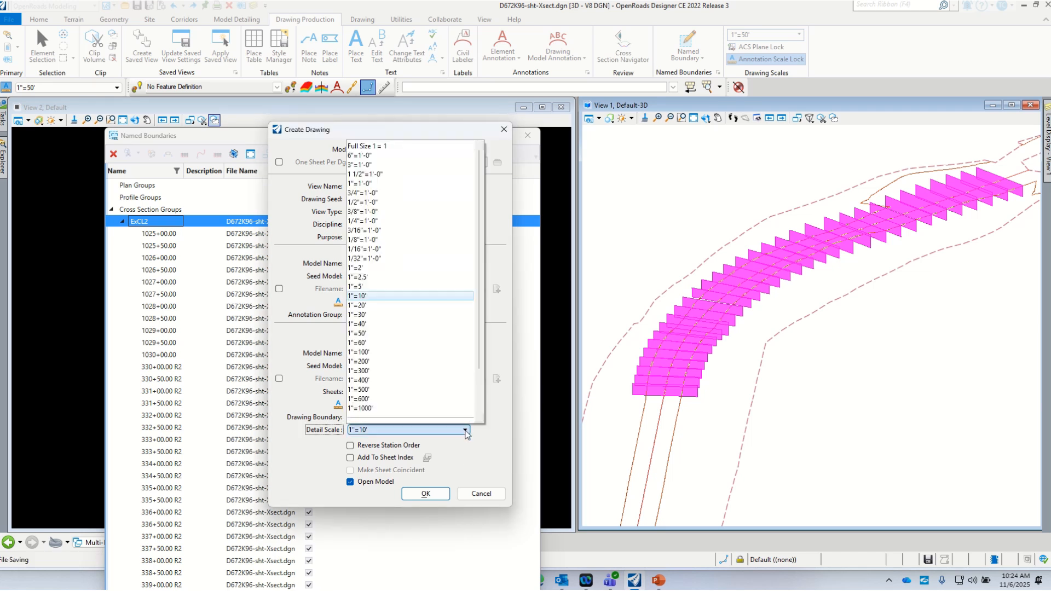
left_click(362, 287)
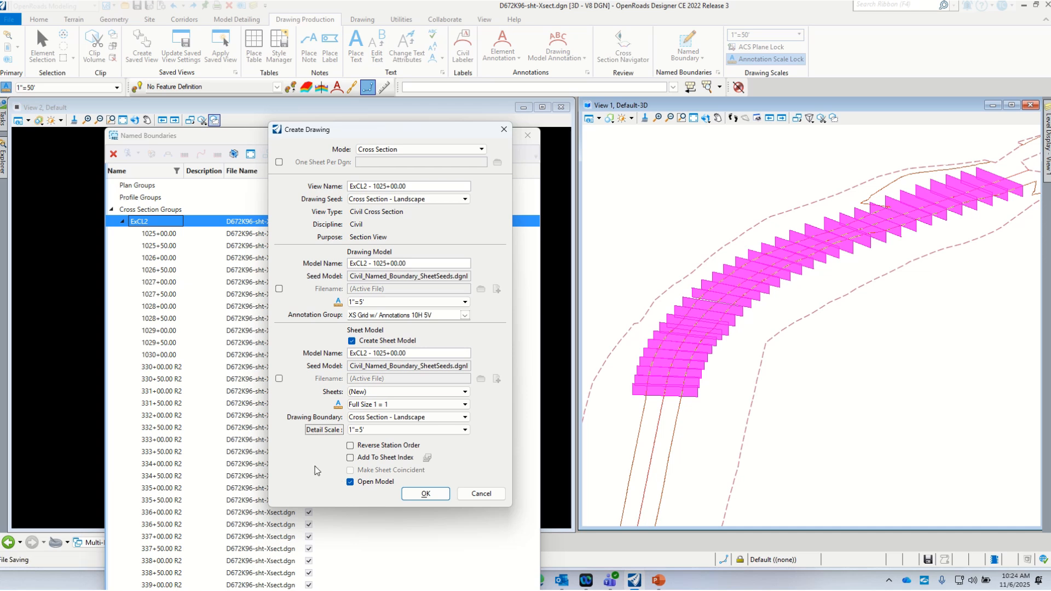
left_click(435, 494)
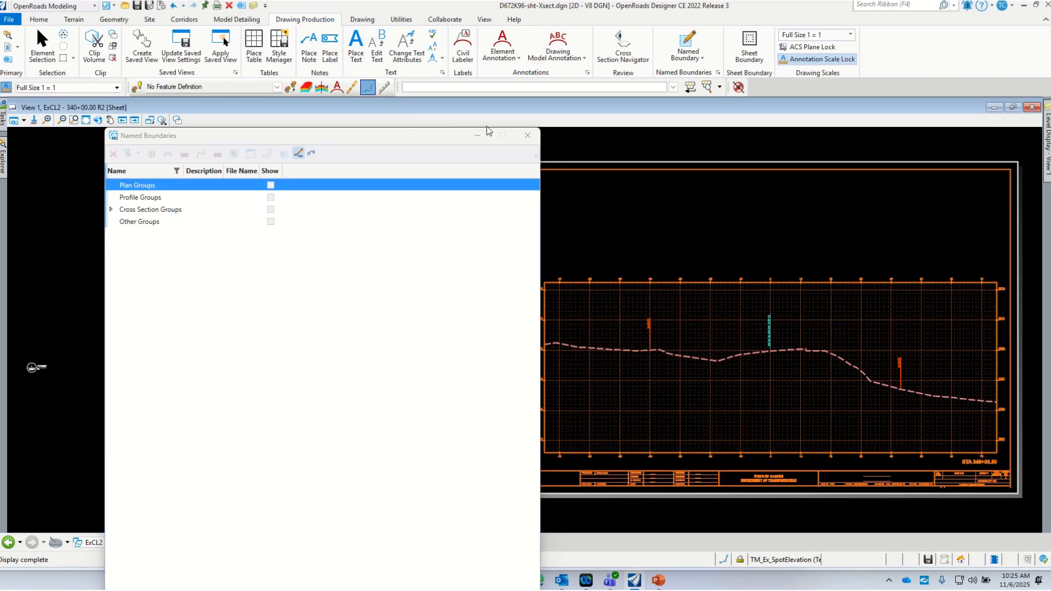
- Collapse the named boundaries list, move Element Selection aside, and switch to the ExCL2 - 336+50.00 R2 sheet
left_click(477, 136)
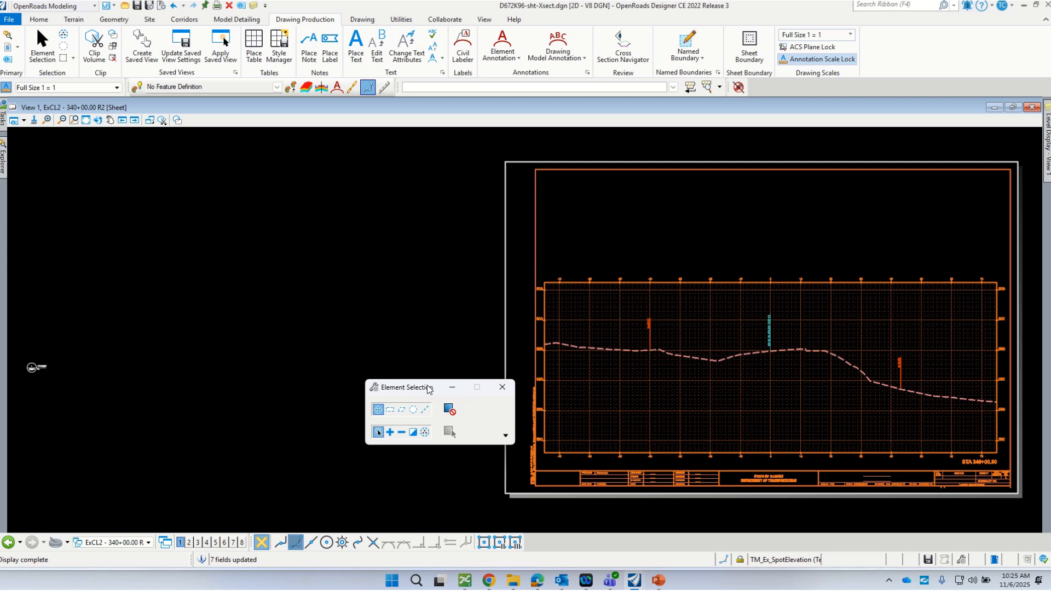
left_click_drag(426, 388, 189, 287)
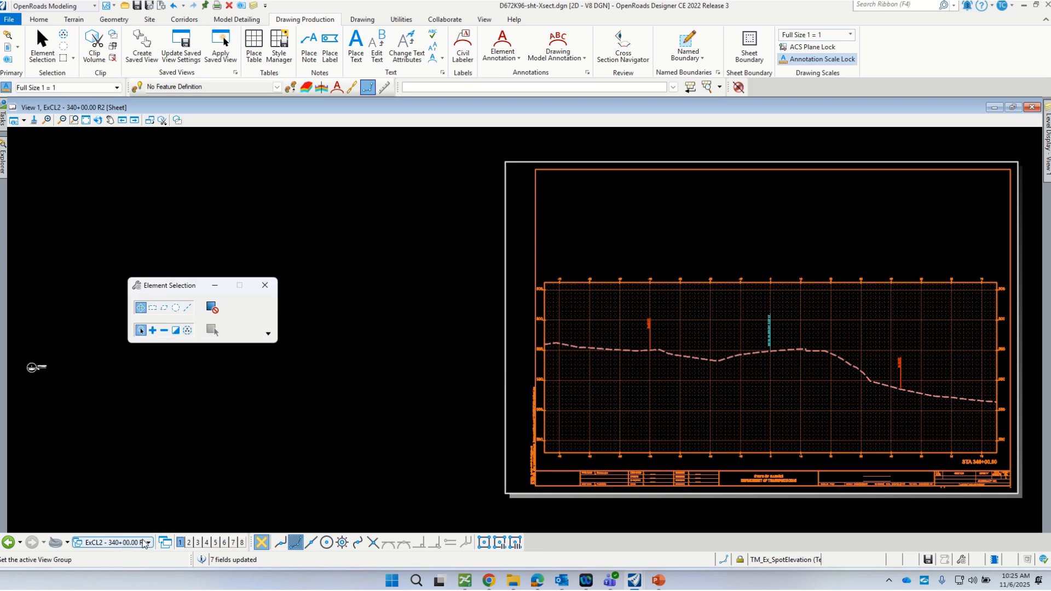
scroll(198, 435, "down", 1)
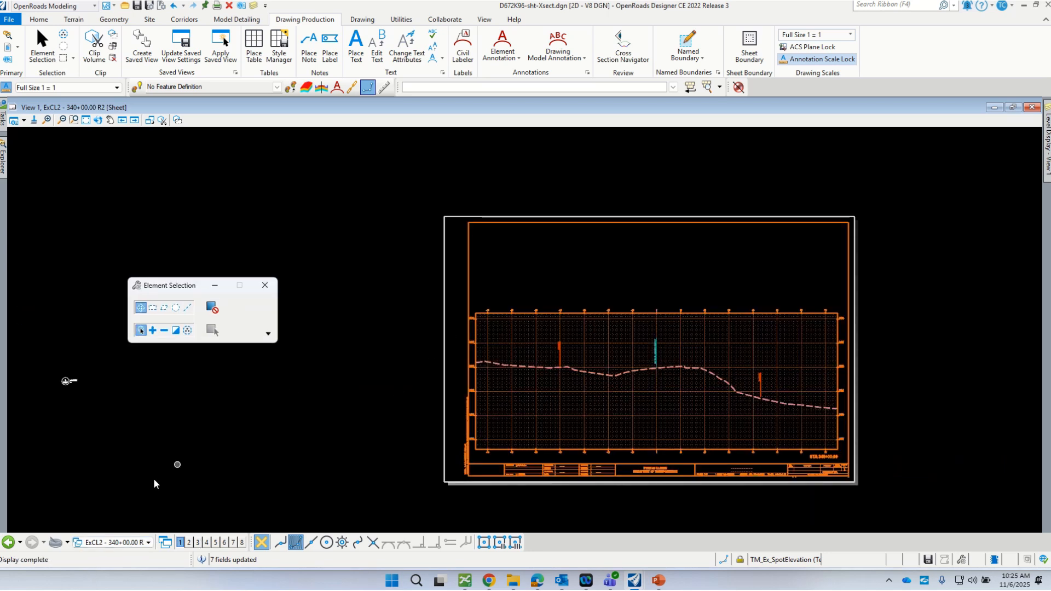
left_click(136, 548)
scroll(114, 493, "up", 5)
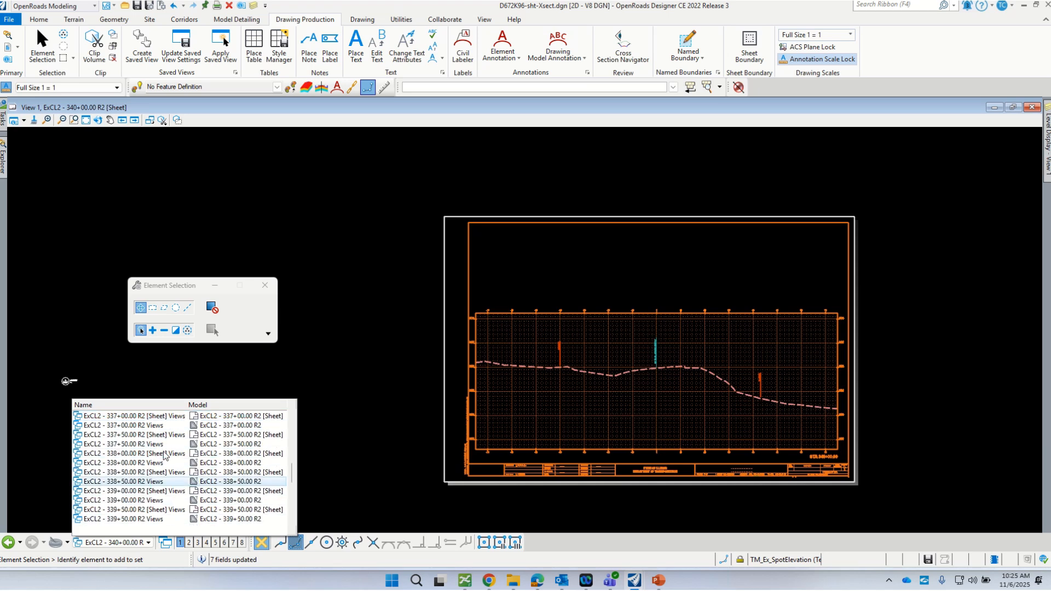
left_click(171, 430)
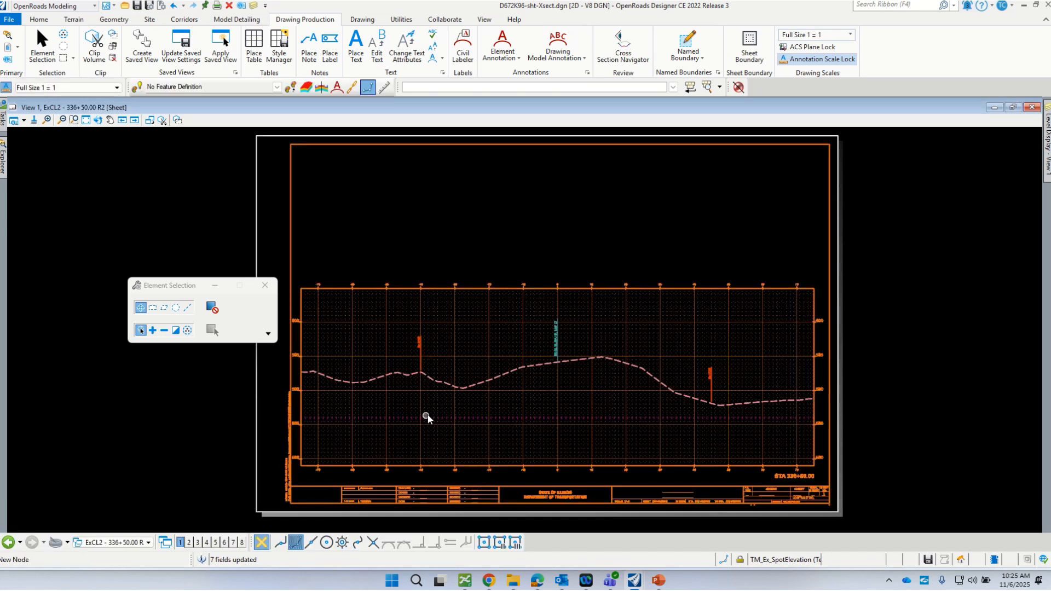
- Zoom around the 336+50.00 R2 sheet to review it, then save the file with Ctrl+S
scroll(549, 365, "up", 2)
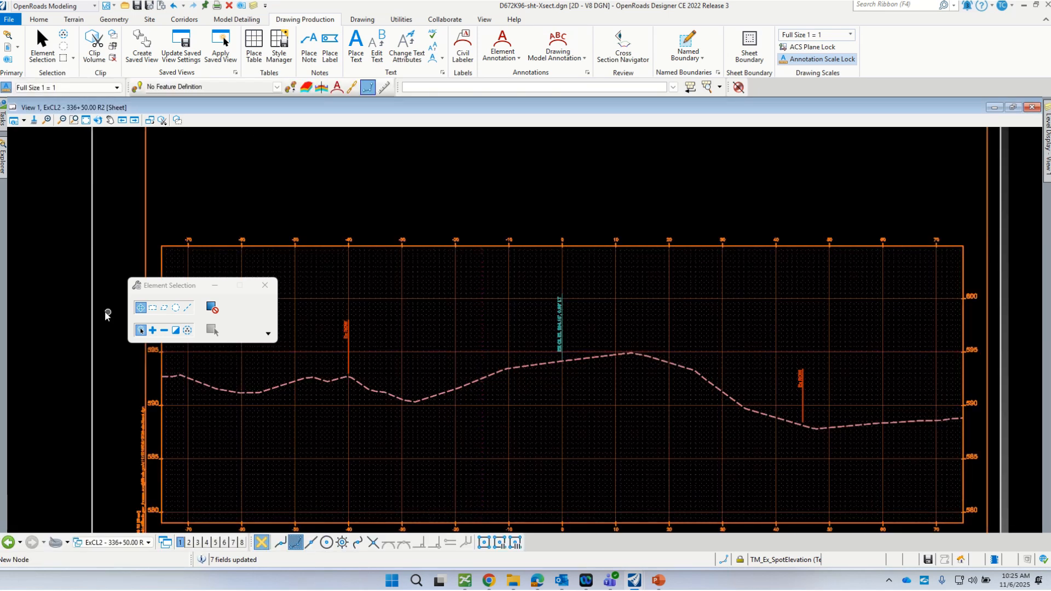
left_click_drag(159, 285, 86, 171)
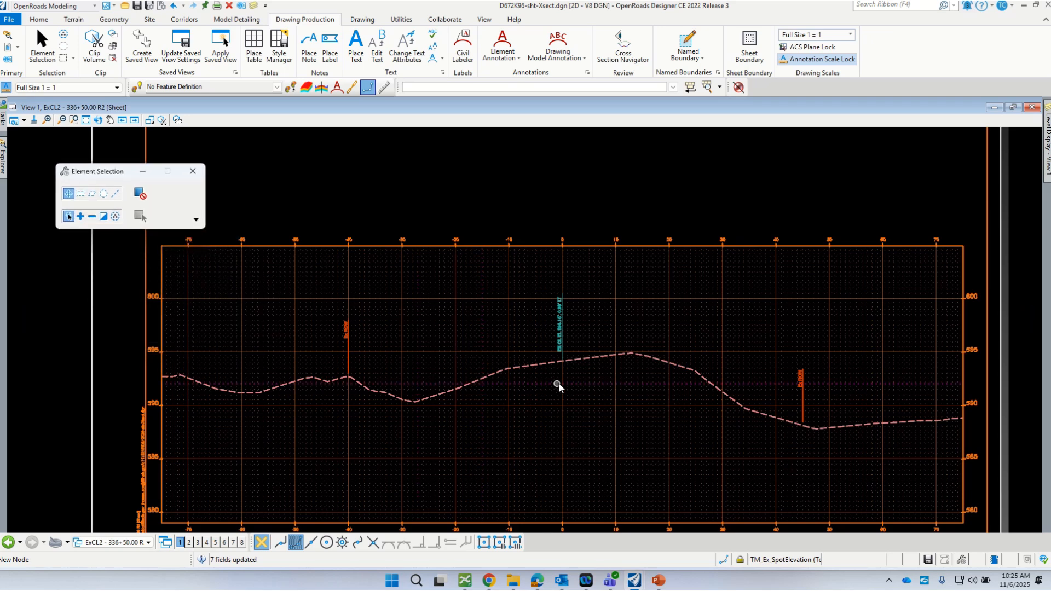
scroll(556, 387, "up", 2)
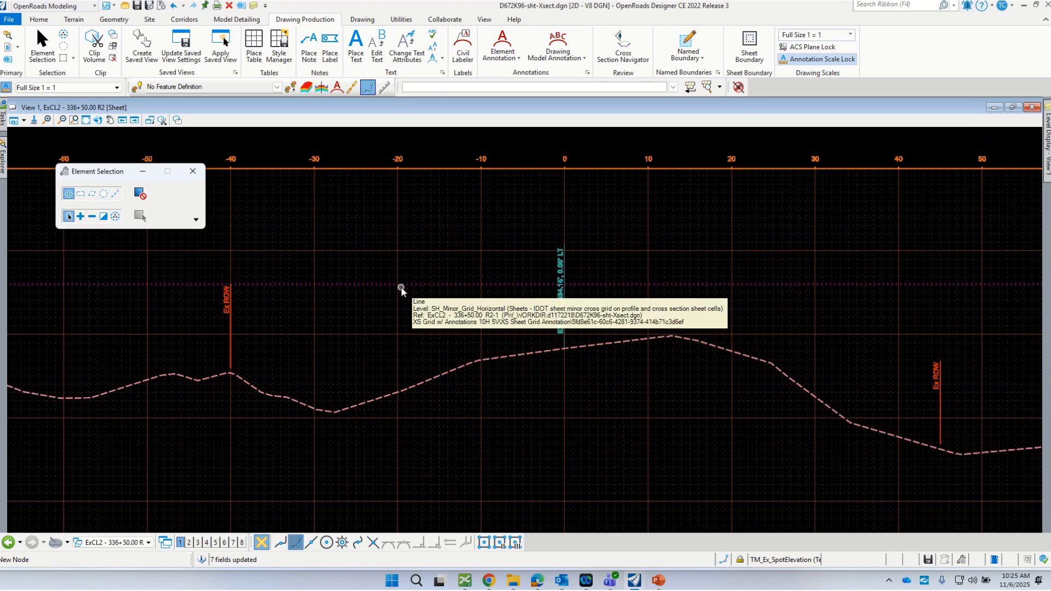
scroll(421, 281, "down", 4)
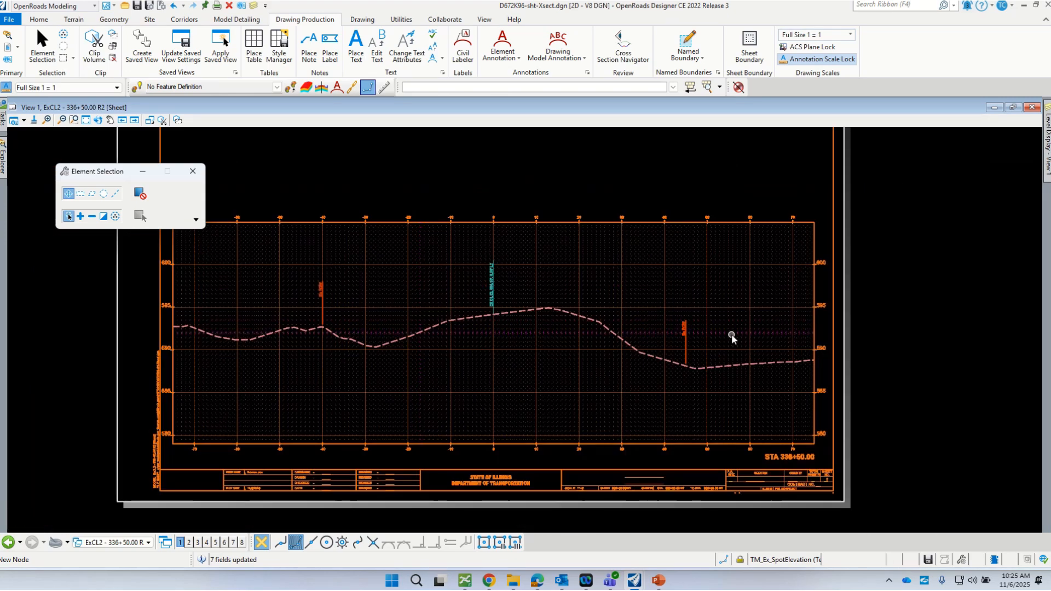
scroll(862, 383, "up", 4)
scroll(858, 380, "down", 2)
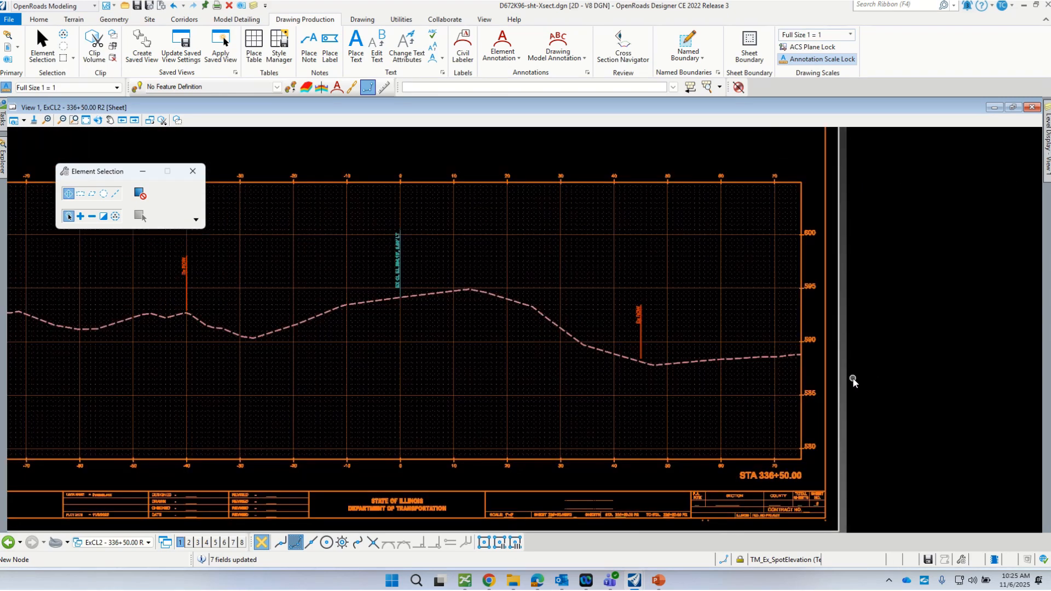
scroll(726, 468, "down", 1)
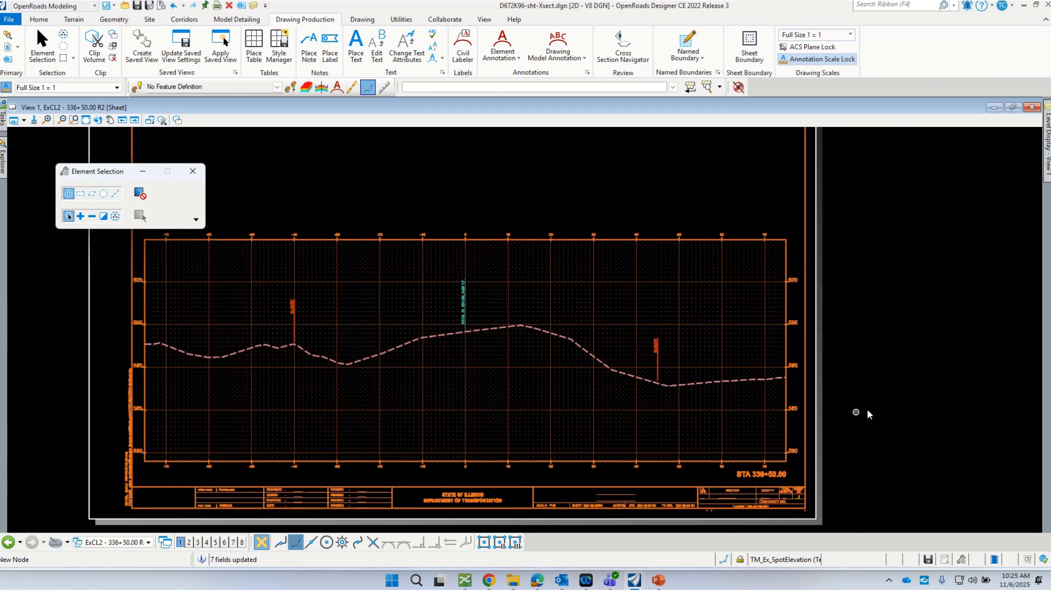
scroll(828, 388, "up", 1)
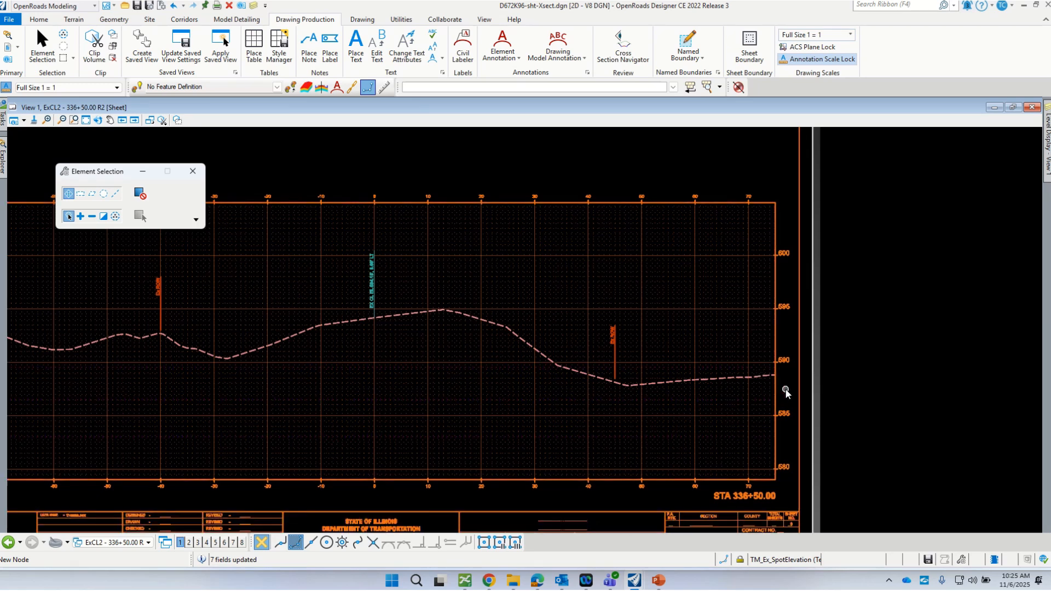
scroll(786, 393, "up", 1)
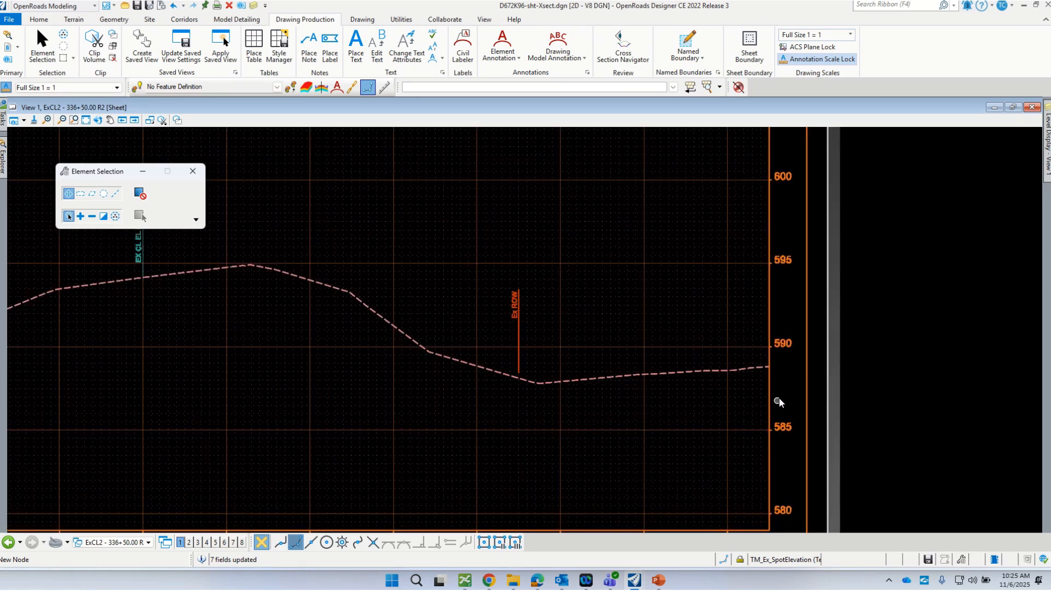
scroll(778, 403, "down", 3)
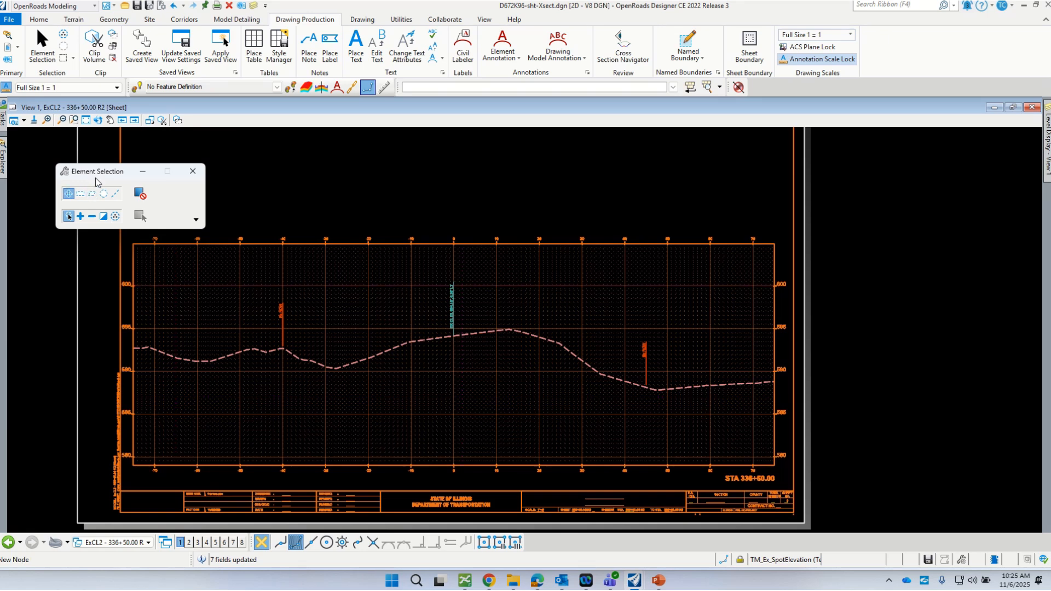
left_click_drag(96, 180, 59, 158)
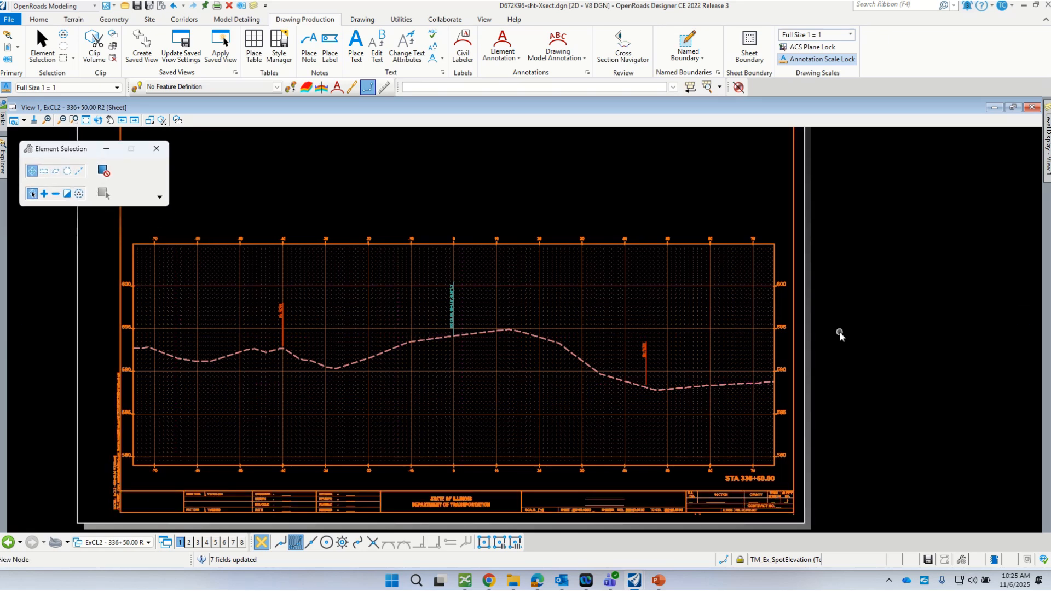
key("ctrl+s")
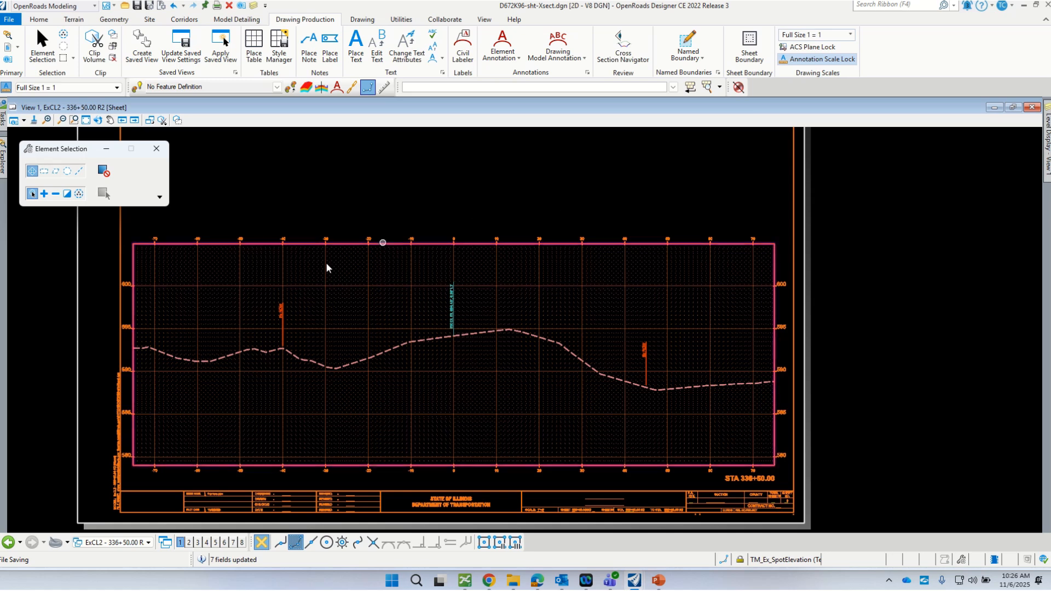
left_click_drag(60, 148, 48, 131)
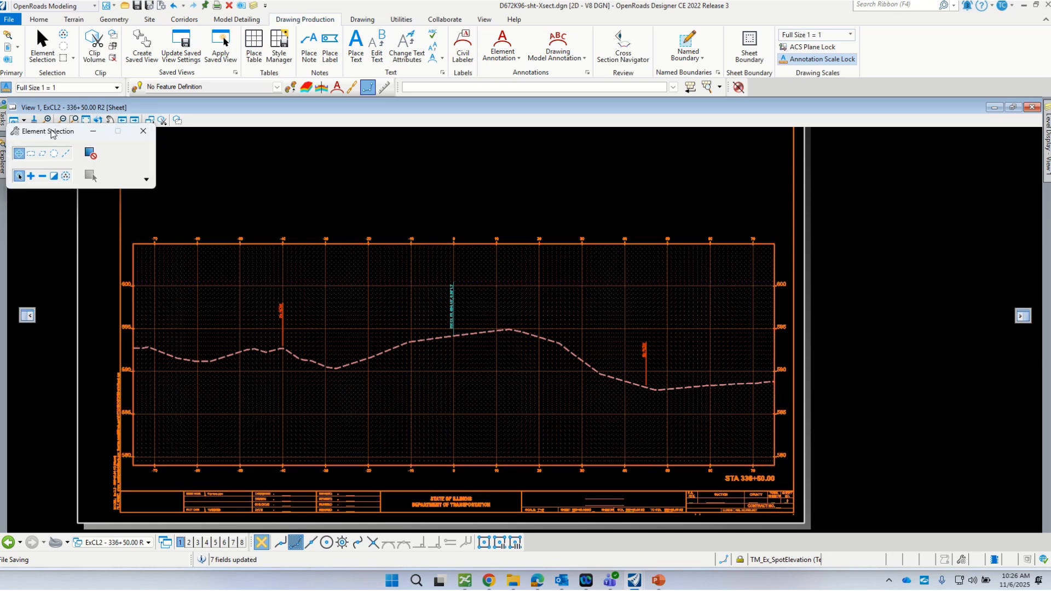
scroll(299, 346, "up", 2)
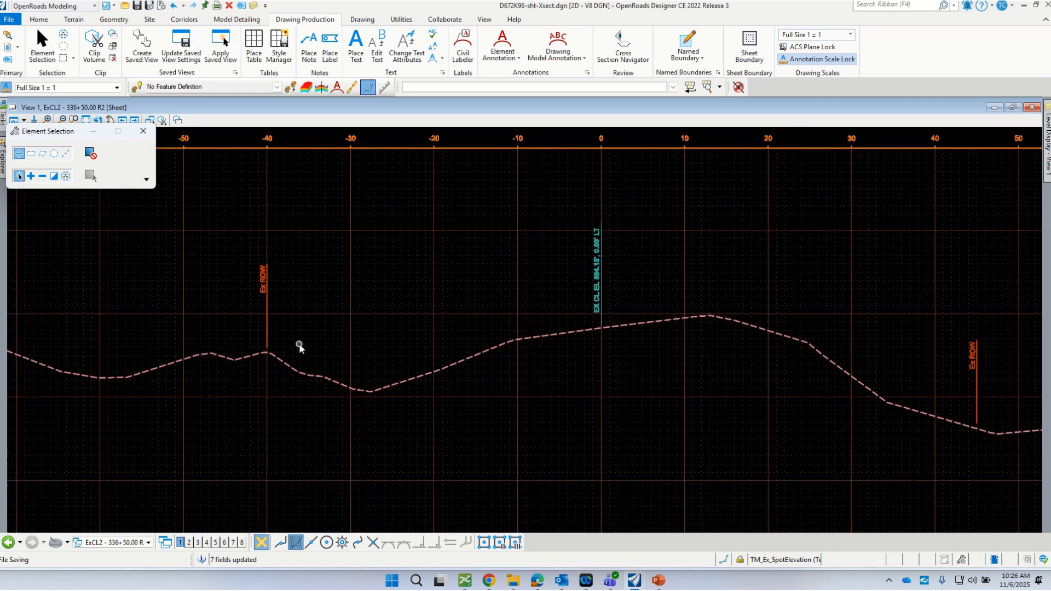
scroll(278, 312, "up", 4)
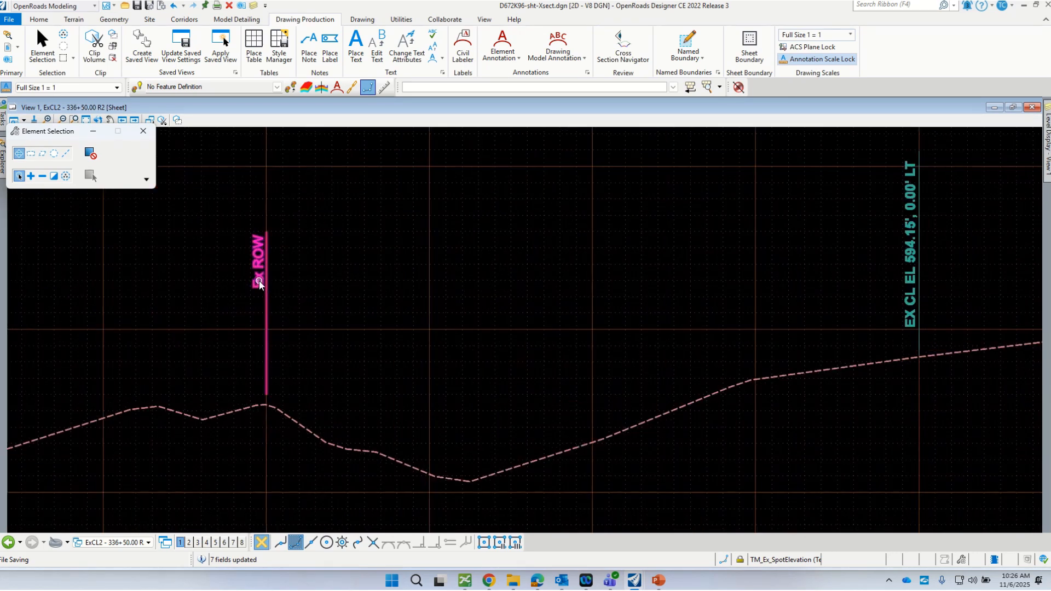
scroll(258, 284, "down", 4)
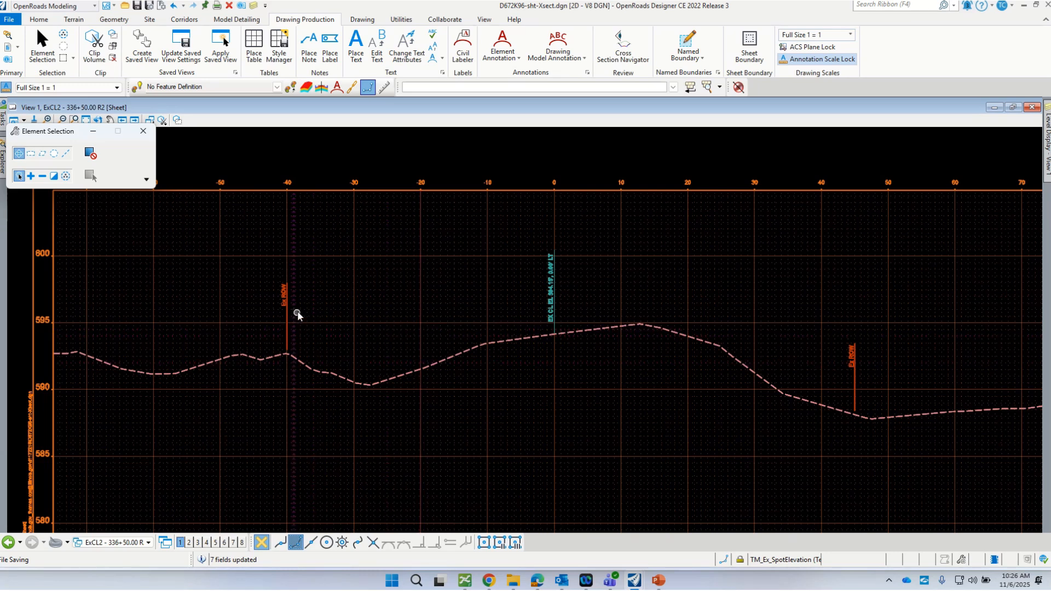
scroll(297, 311, "up", 2)
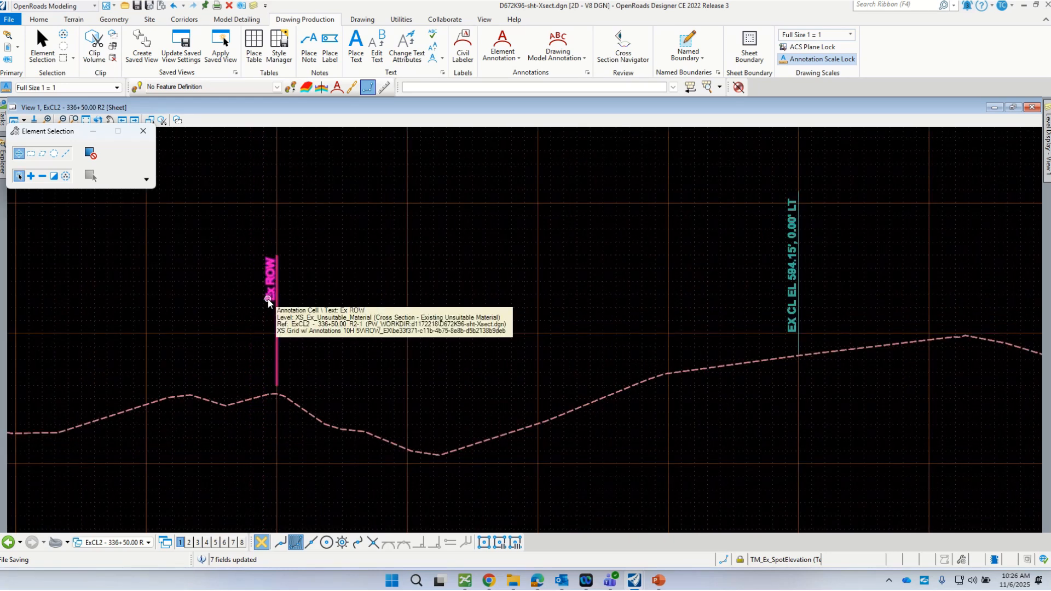
scroll(216, 393, "down", 2)
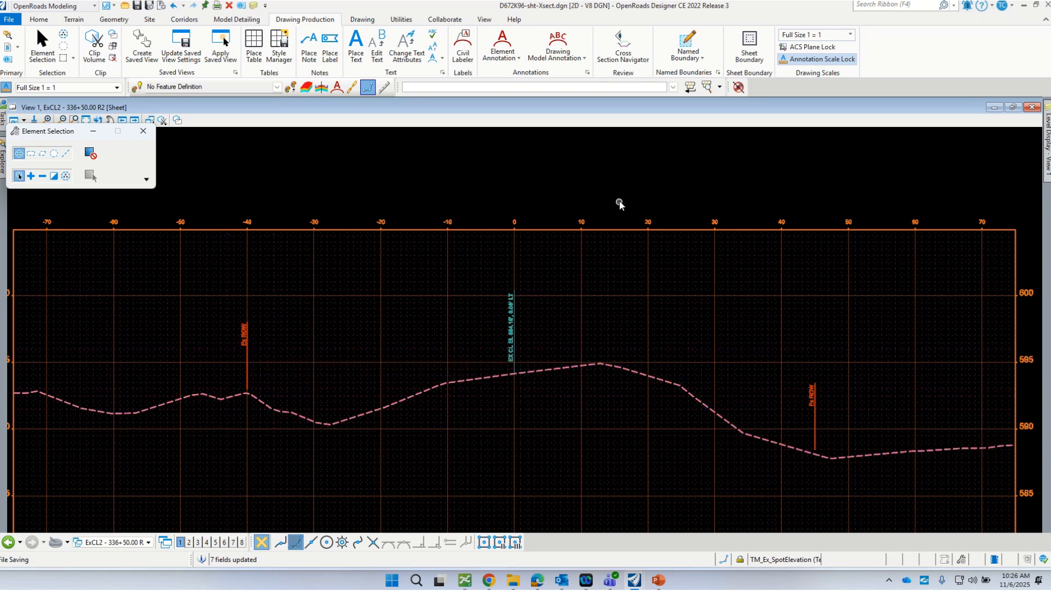
scroll(619, 204, "down", 2)
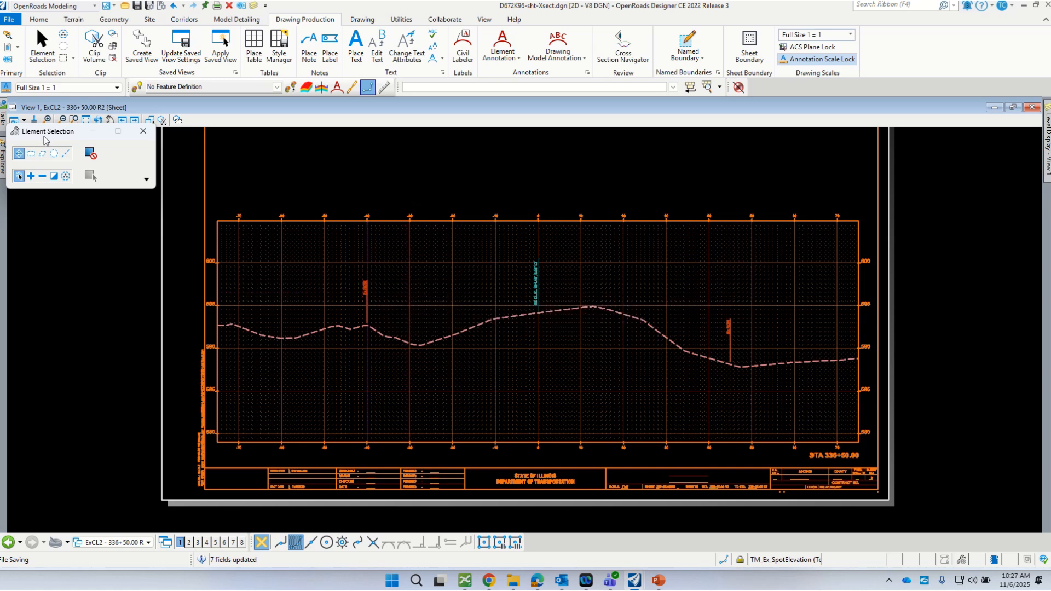
left_click_drag(50, 142, 66, 157)
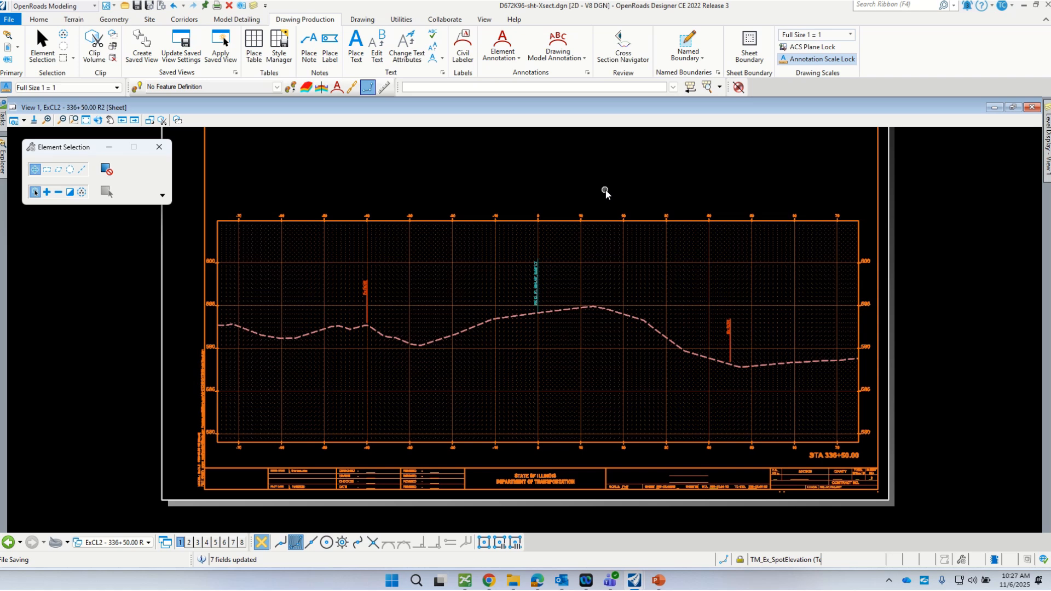
left_click_drag(94, 153, 282, 141)
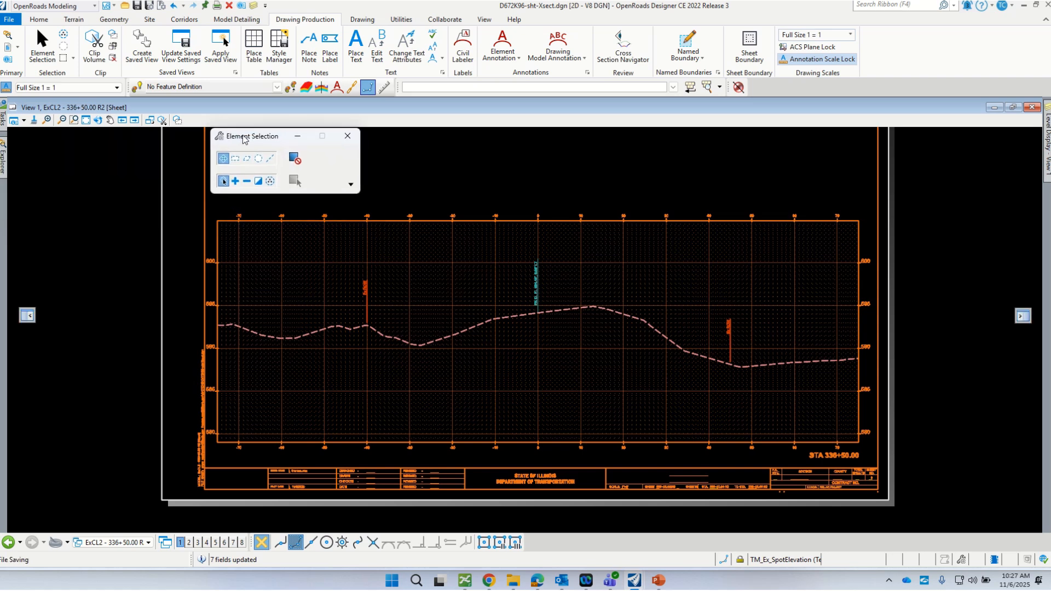
scroll(438, 337, "down", 1)
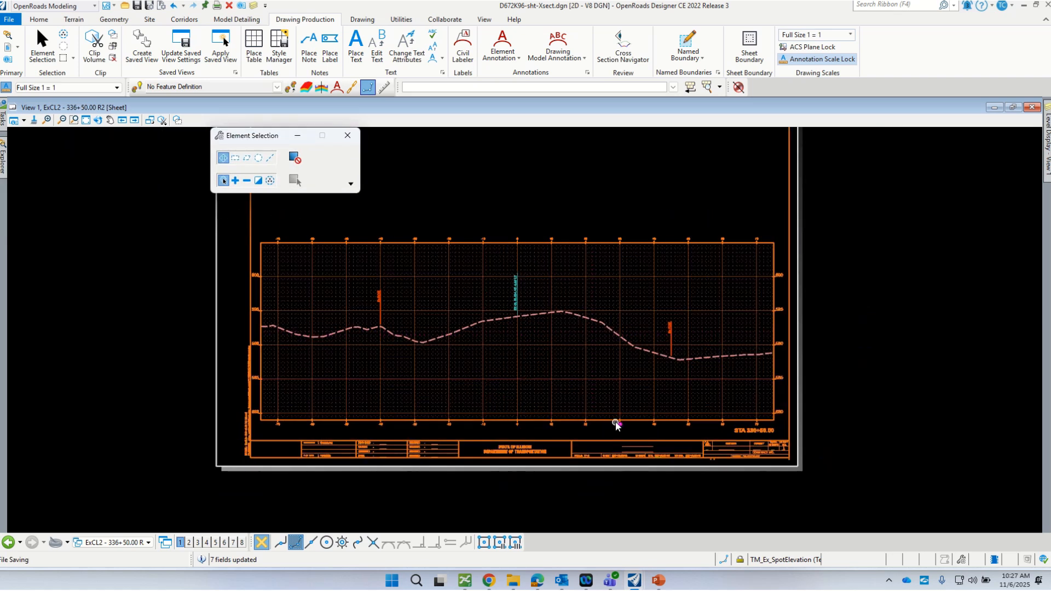
scroll(498, 310, "down", 1)
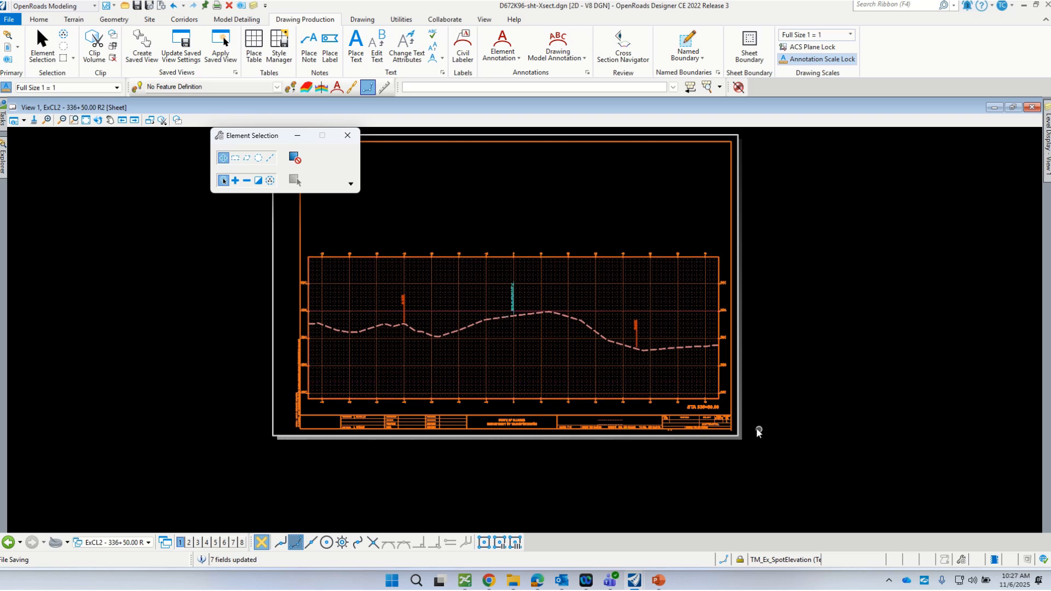
scroll(758, 429, "up", 3)
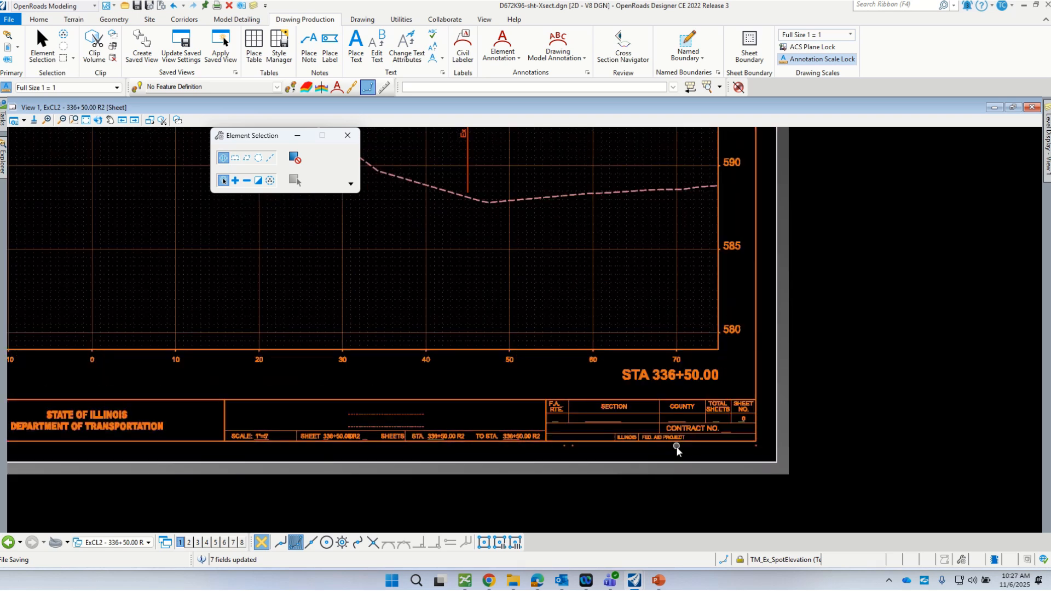
scroll(676, 446, "down", 1)
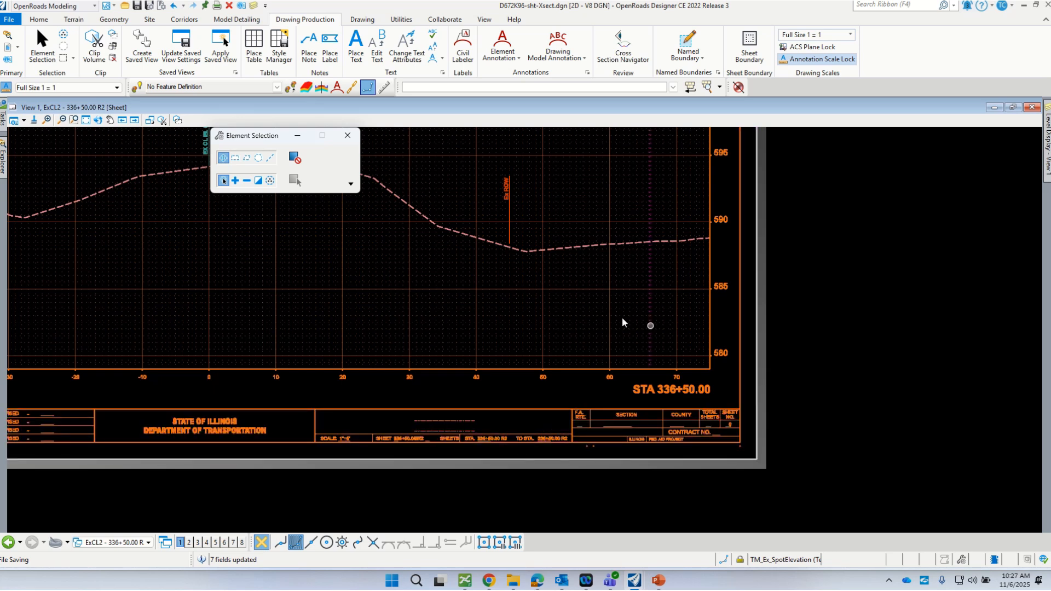
left_click_drag(252, 136, 447, 201)
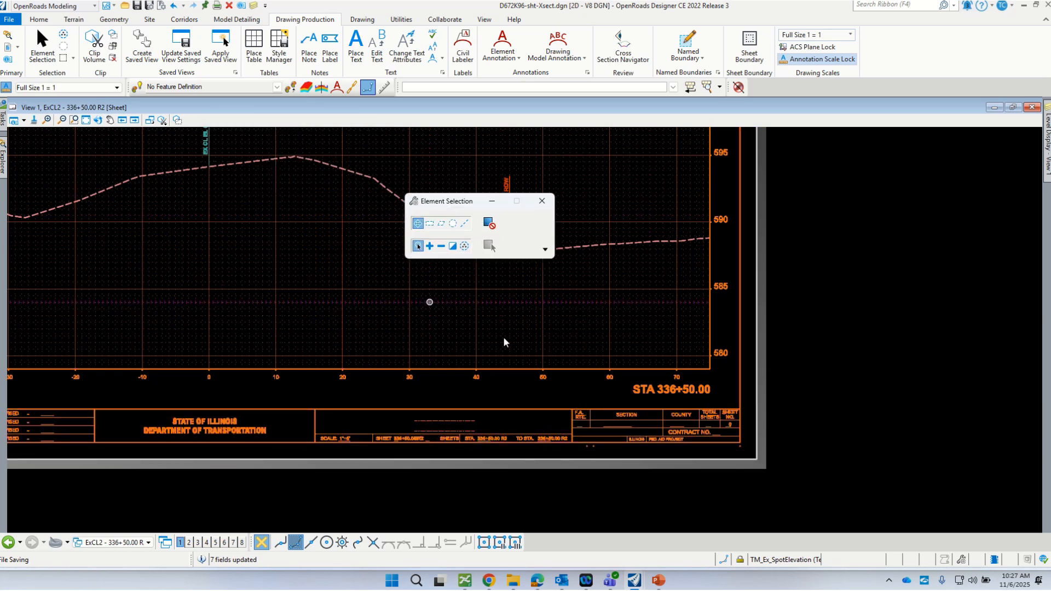
scroll(544, 348, "down", 1)
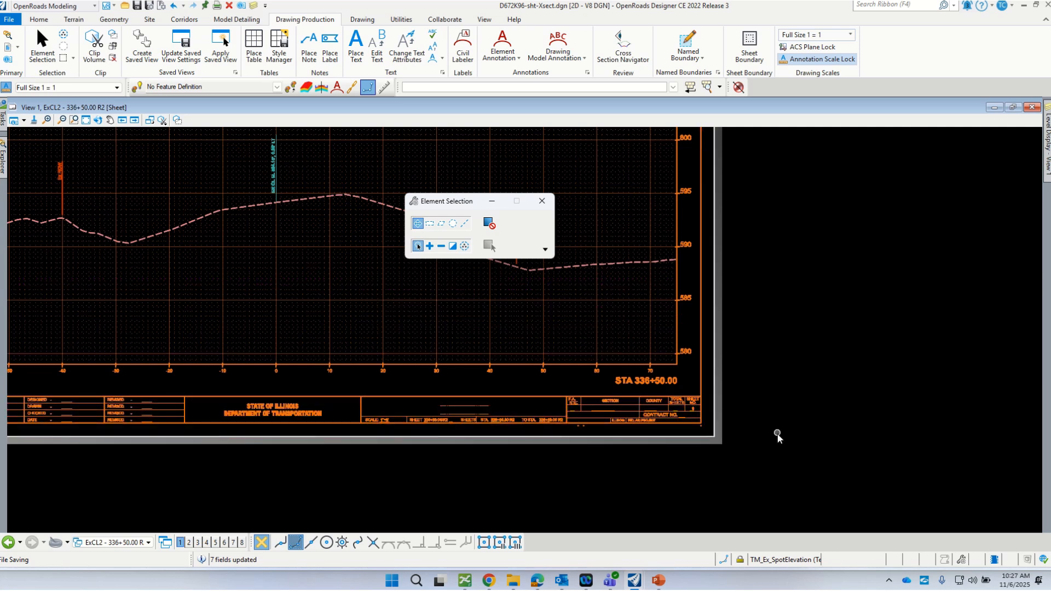
scroll(741, 413, "up", 1)
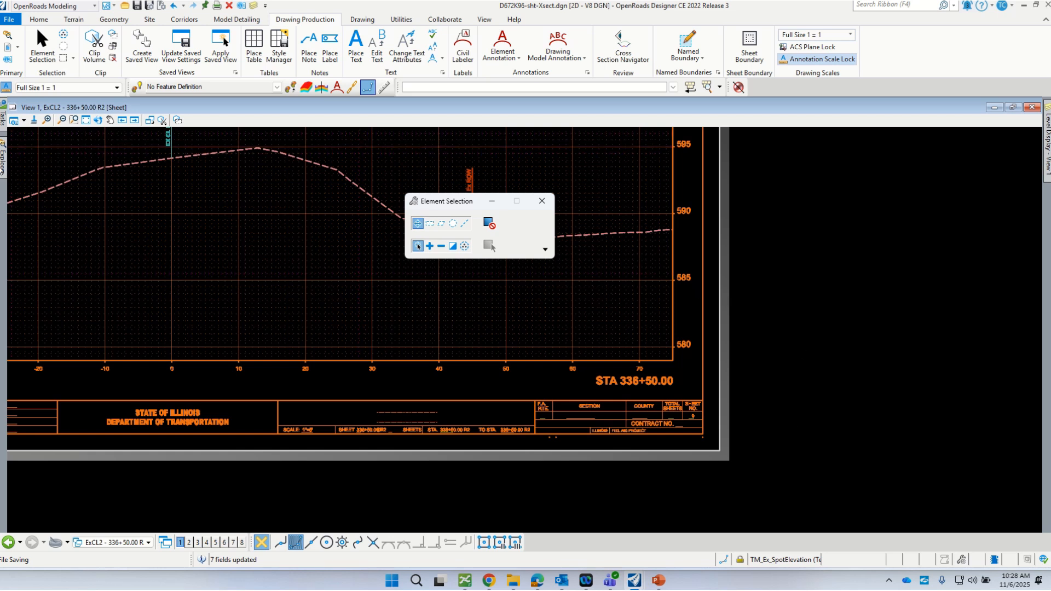
- Dock the project explorer, expand Video_D672K96's Roadway folders, and check out the Sheet Index for editing
left_click(3, 165)
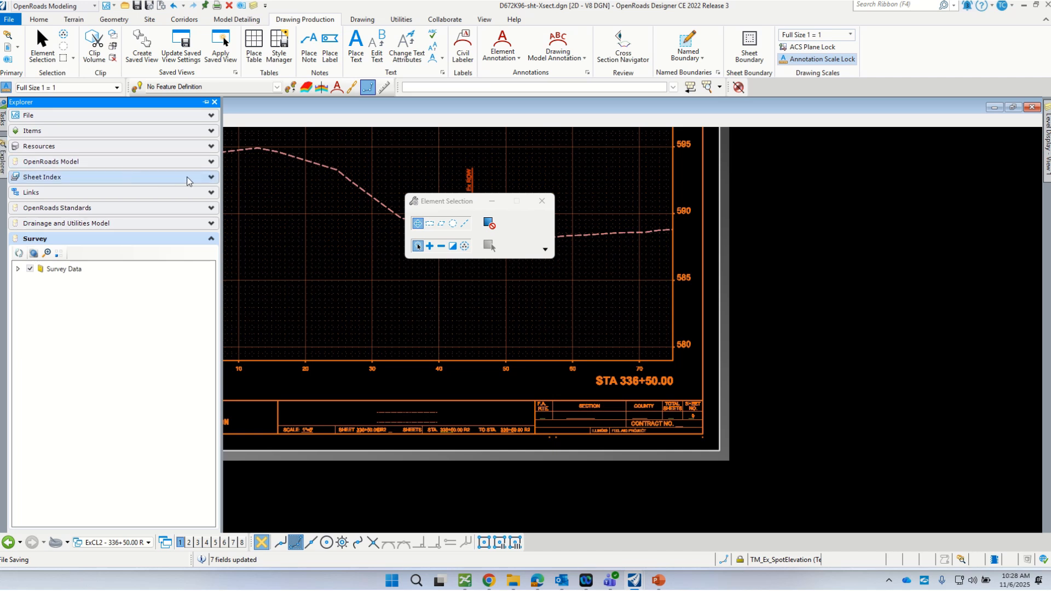
left_click(206, 102)
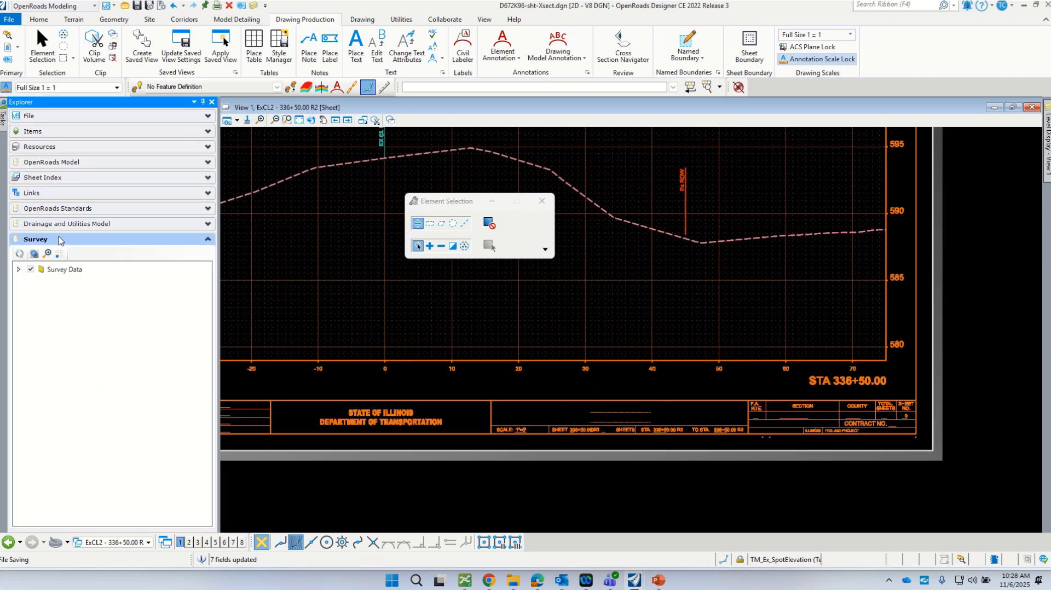
left_click(205, 179)
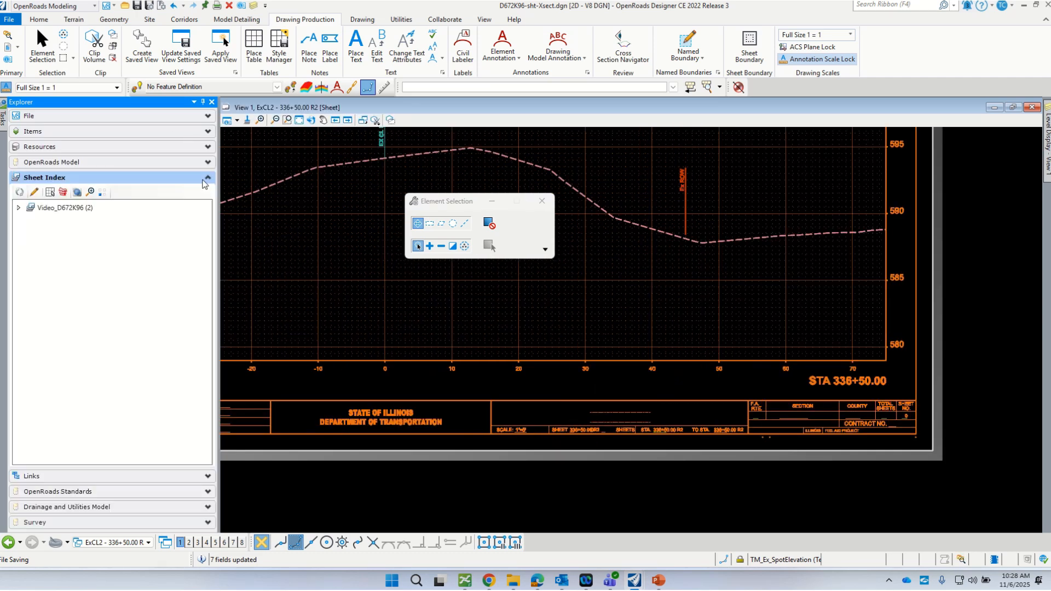
left_click(19, 207)
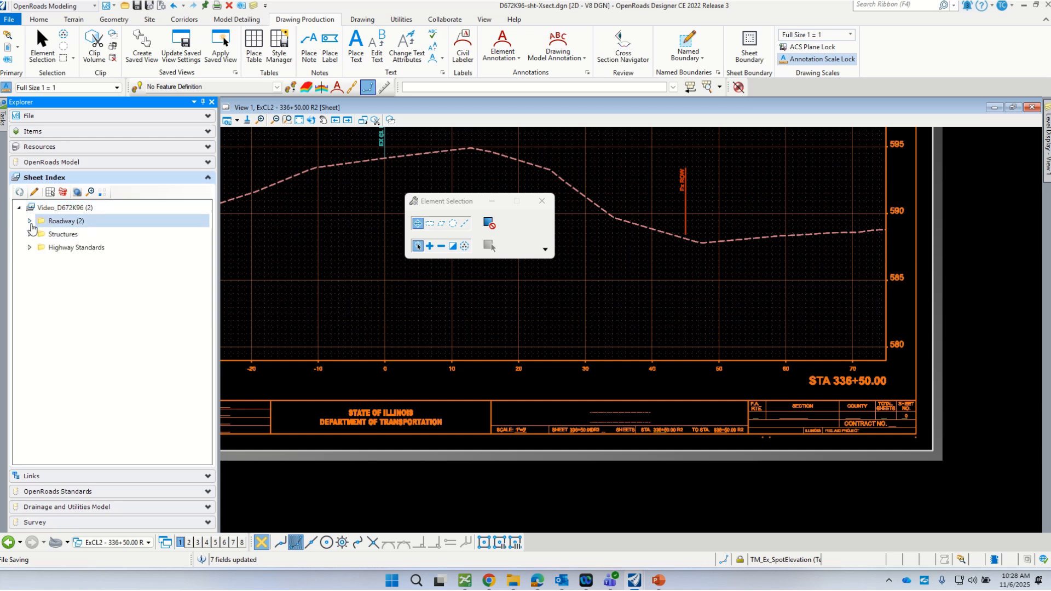
left_click(29, 221)
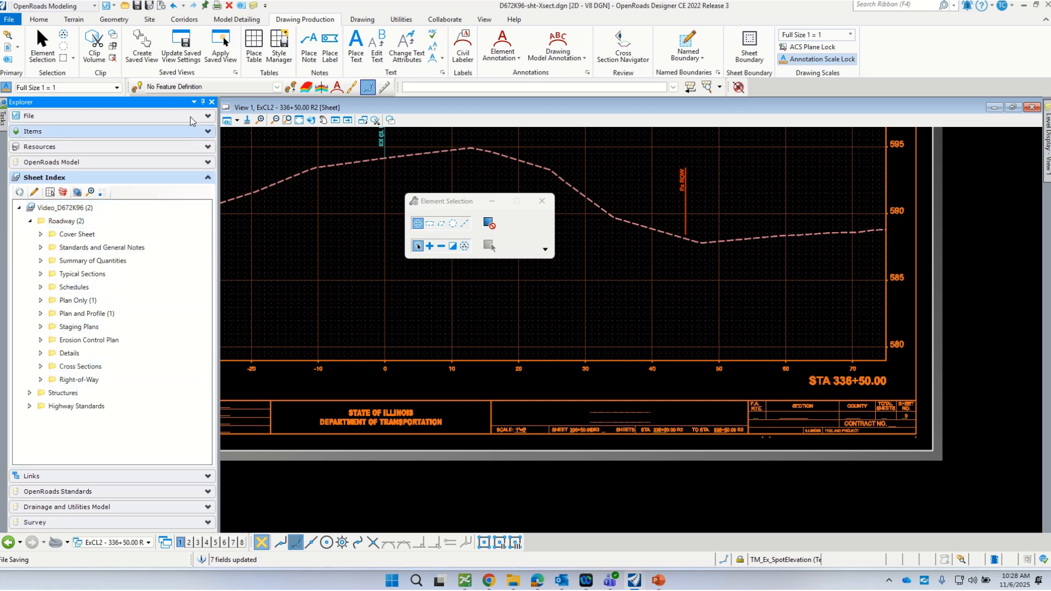
left_click(79, 366)
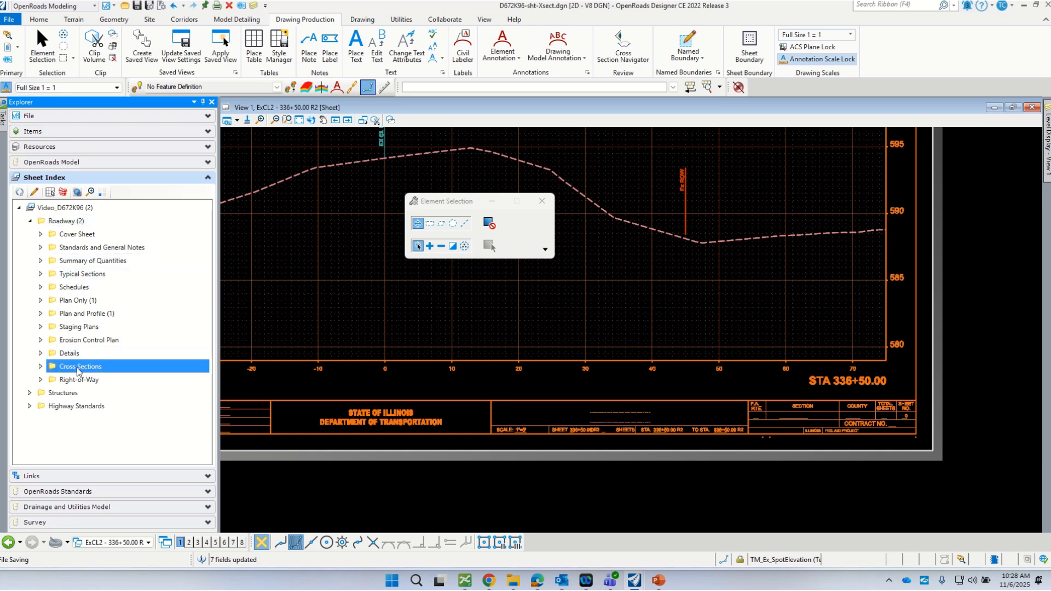
left_click(34, 192)
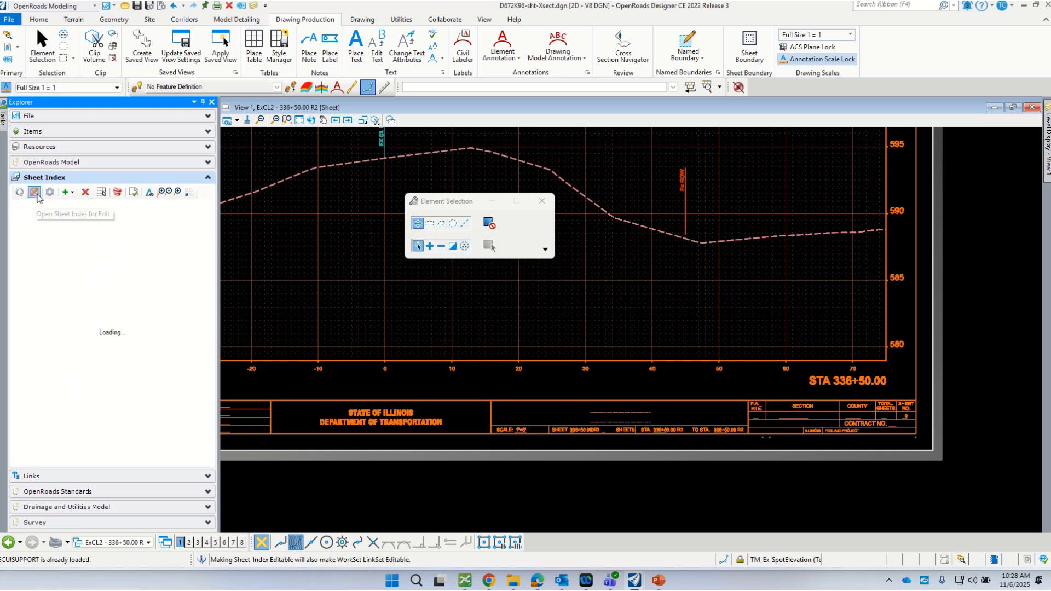
- Start an Add Sheet to Cross Sections and browse to the ORD Projects folder
left_click(66, 192)
left_click(85, 204)
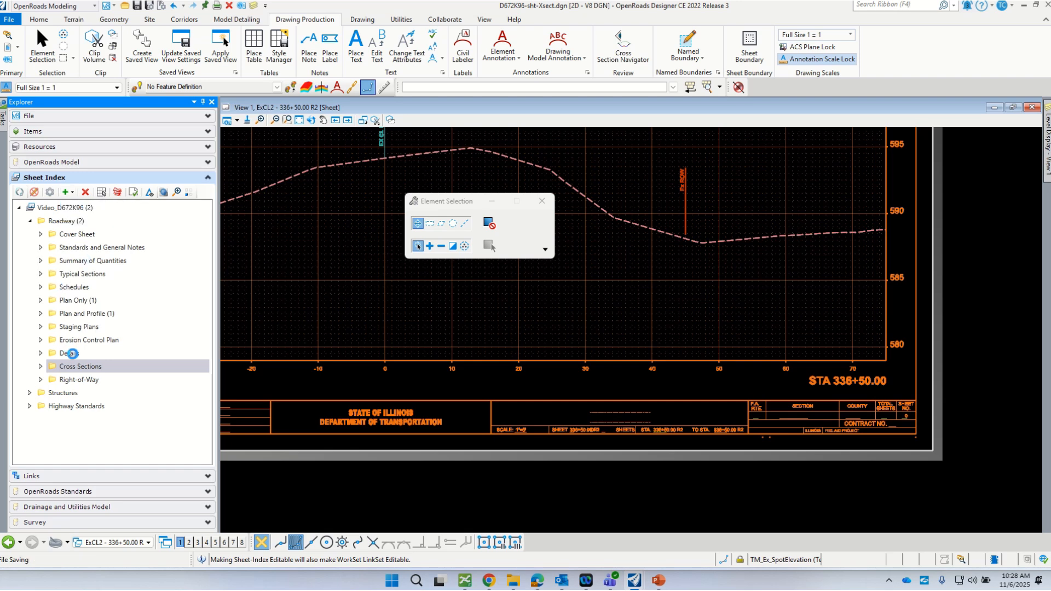
scroll(672, 276, "down", 3)
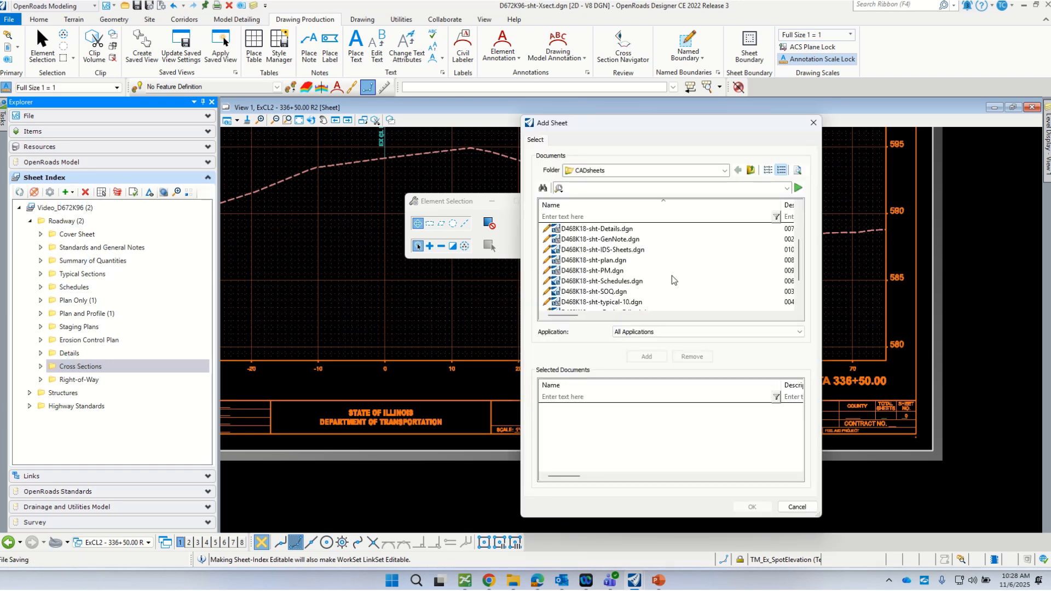
scroll(673, 278, "up", 3)
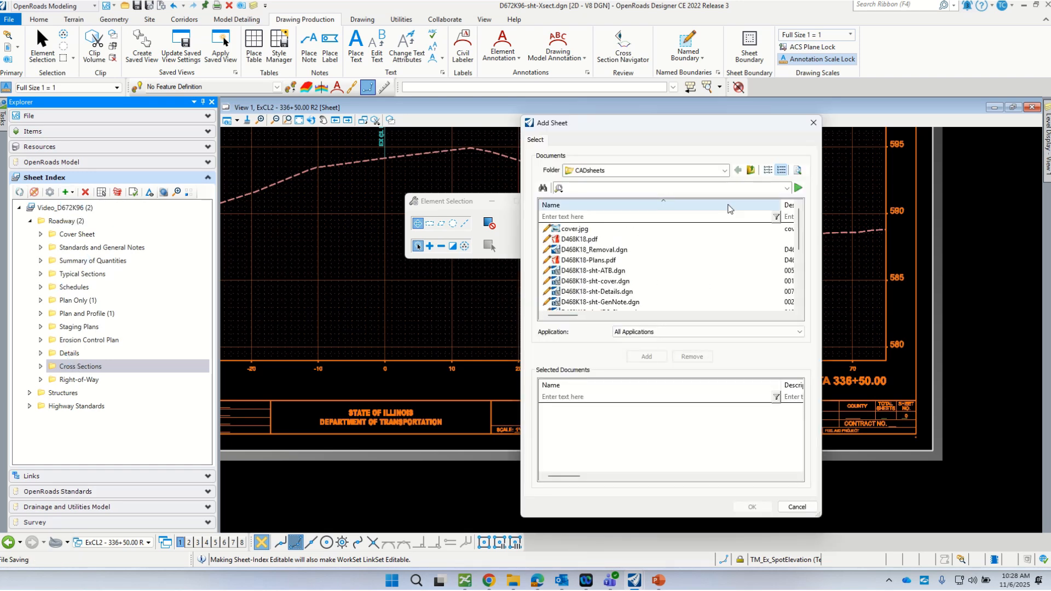
left_click(724, 170)
left_click(610, 253)
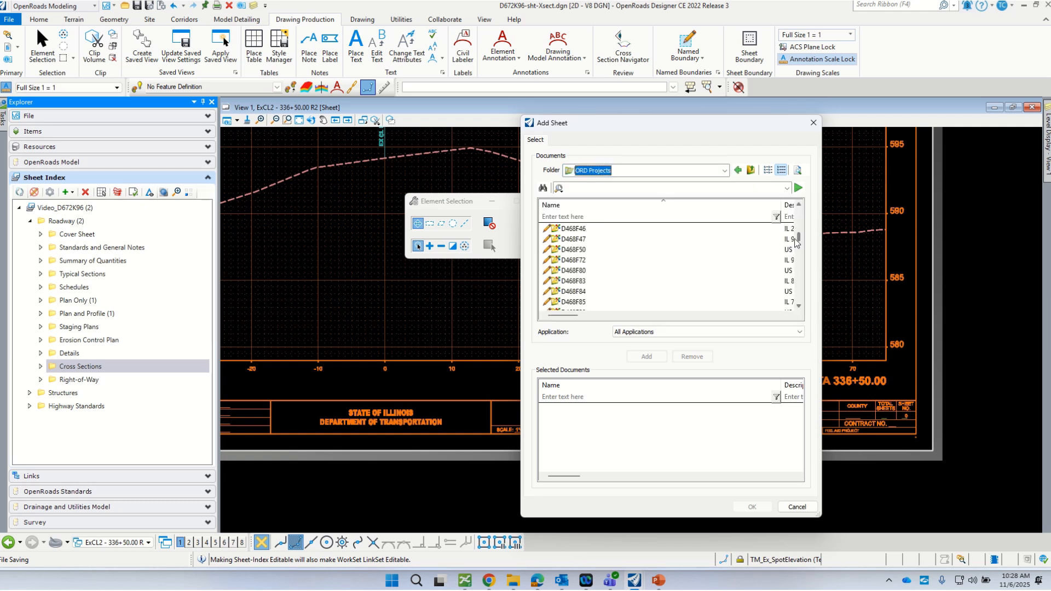
left_click_drag(799, 239, 798, 288)
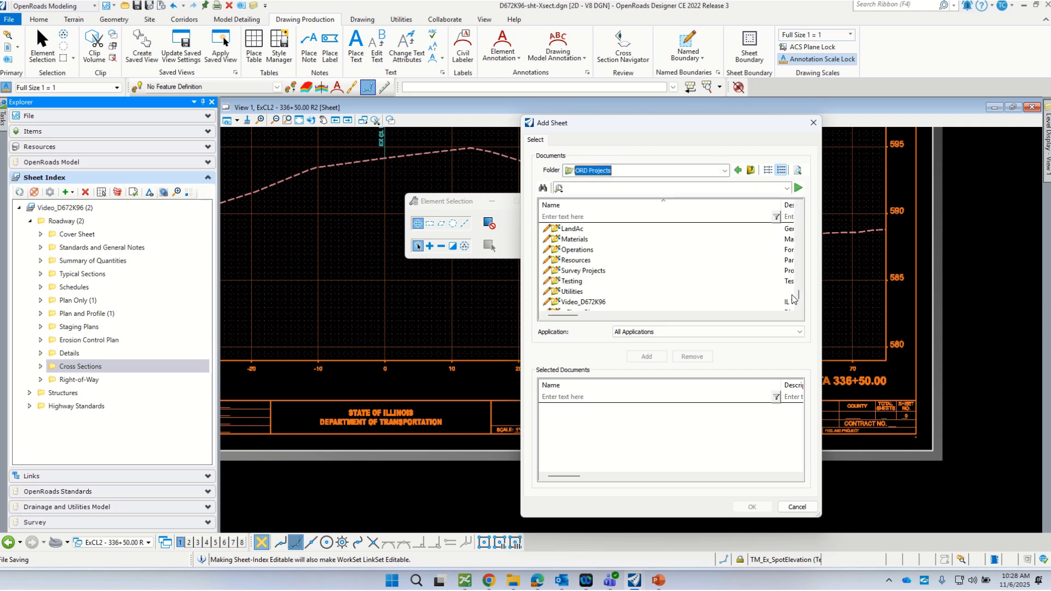
scroll(628, 274, "down", 10)
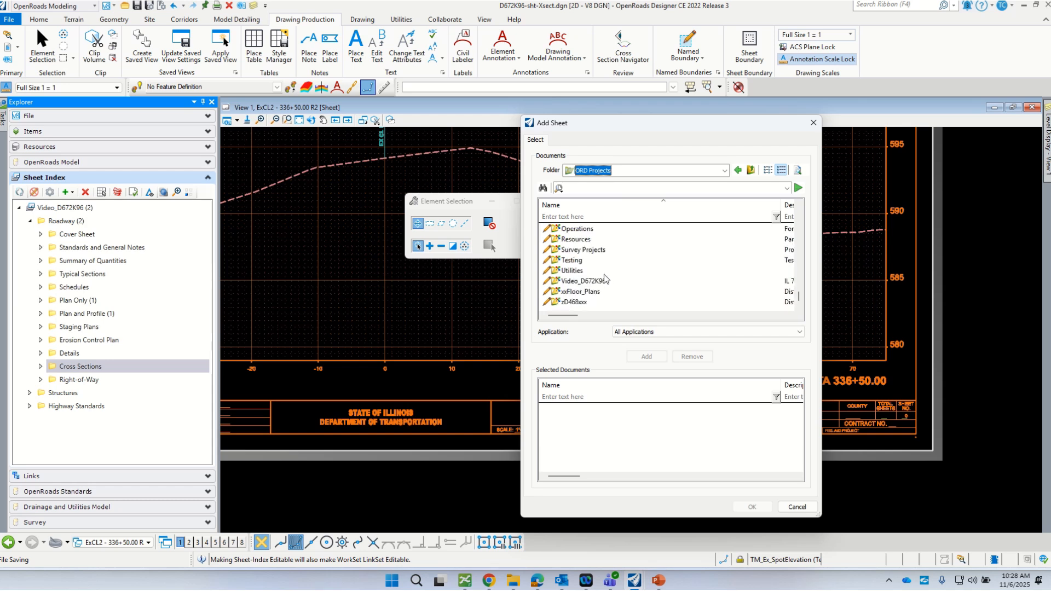
- Pick D672K96-sht-Xsect.dgn from Video_D672K96 > CADData > CADsheets and confirm it
left_click(590, 281)
double_click(557, 281)
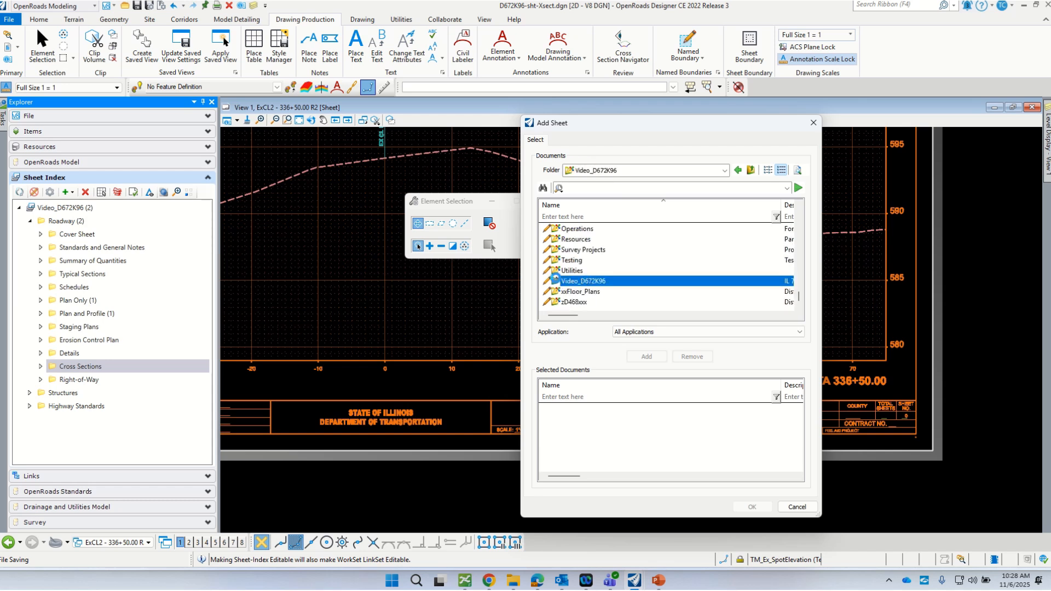
double_click(555, 240)
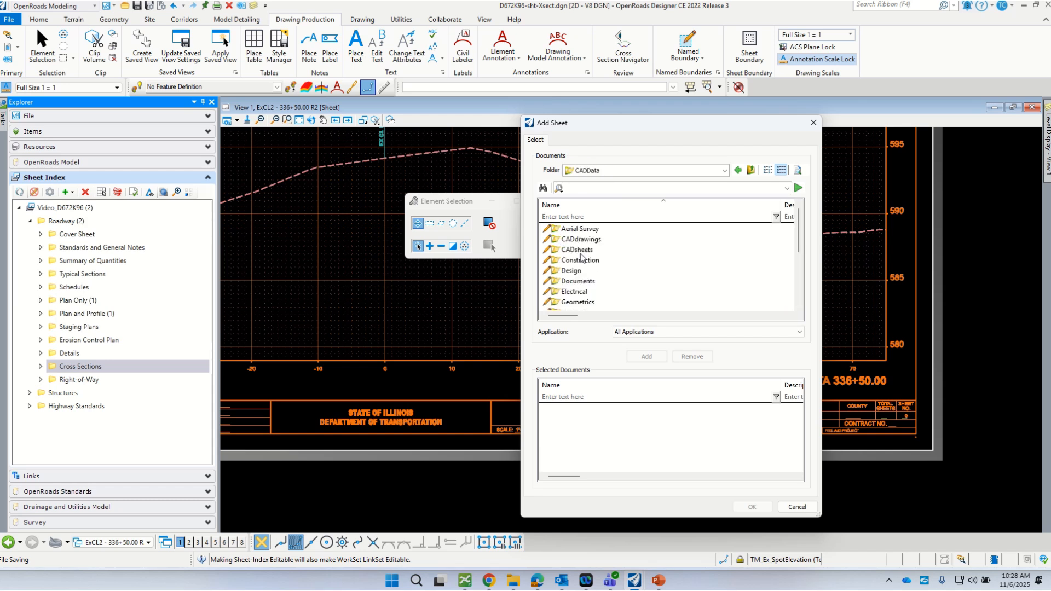
double_click(557, 251)
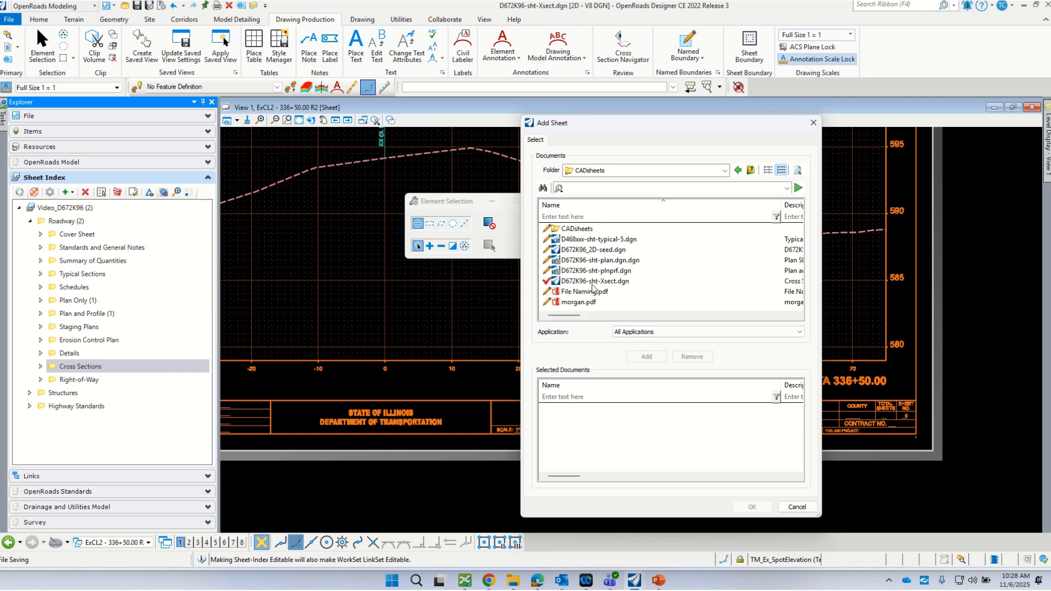
left_click(592, 282)
double_click(566, 282)
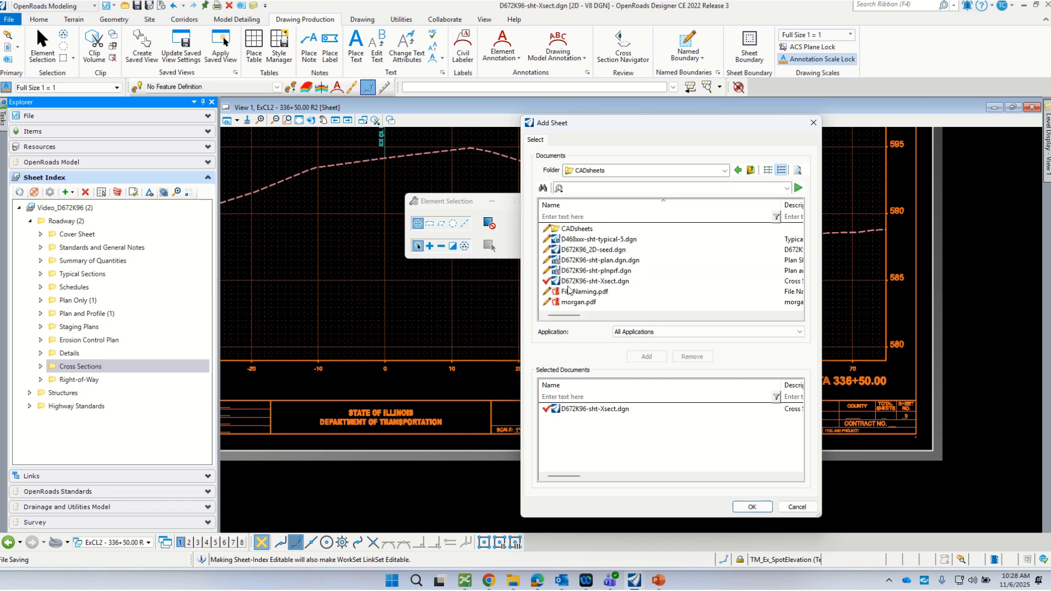
left_click(760, 508)
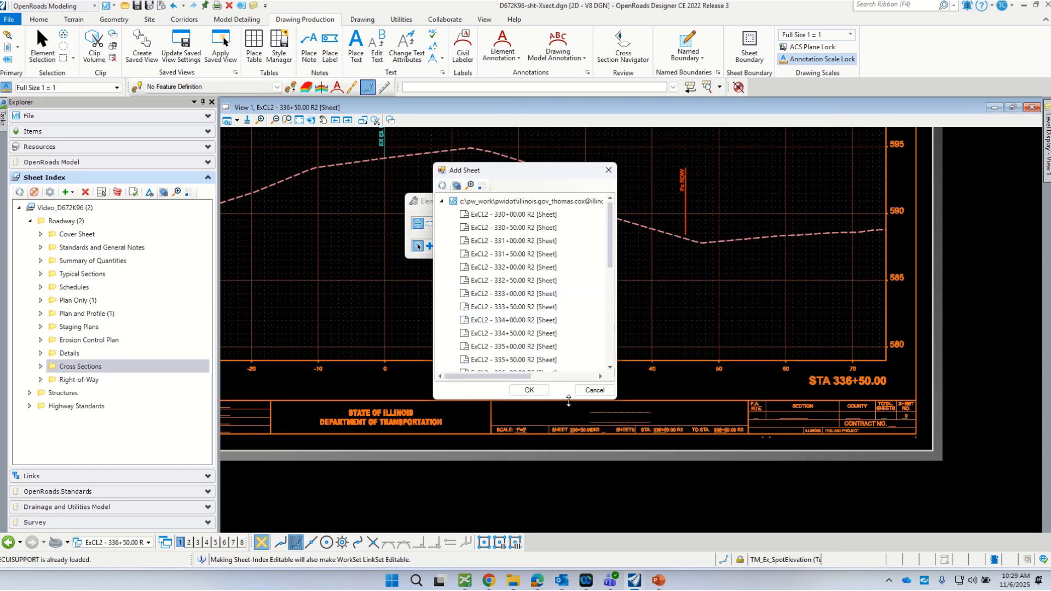
- Select every ExCL2 sheet from 330+00.00 R2 through 1030+00.00 and add them to Cross Sections
left_click_drag(569, 402, 569, 487)
scroll(575, 246, "down", 4)
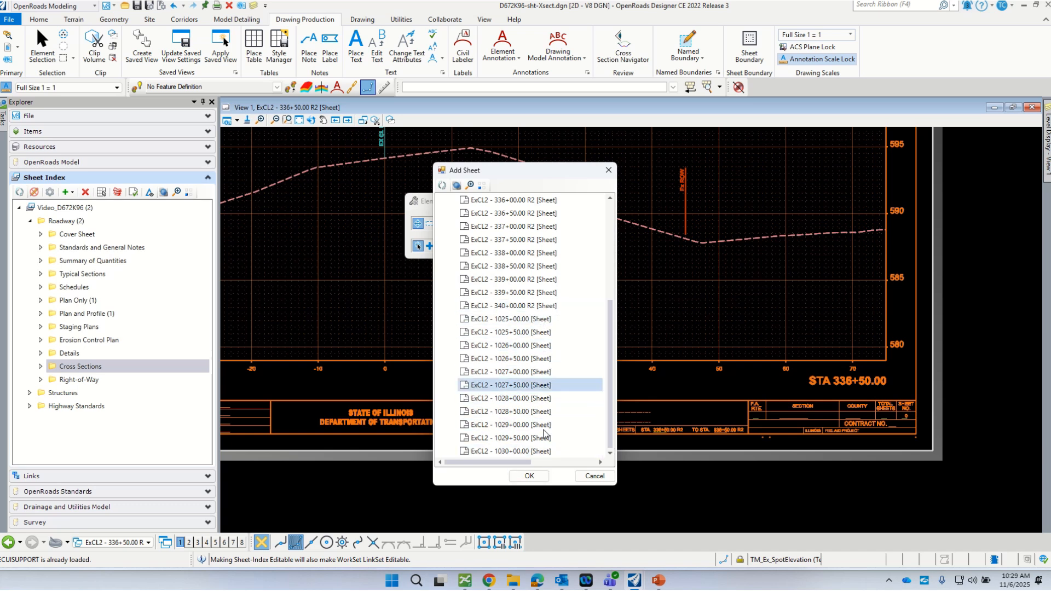
left_click(545, 452)
scroll(569, 235, "up", 5)
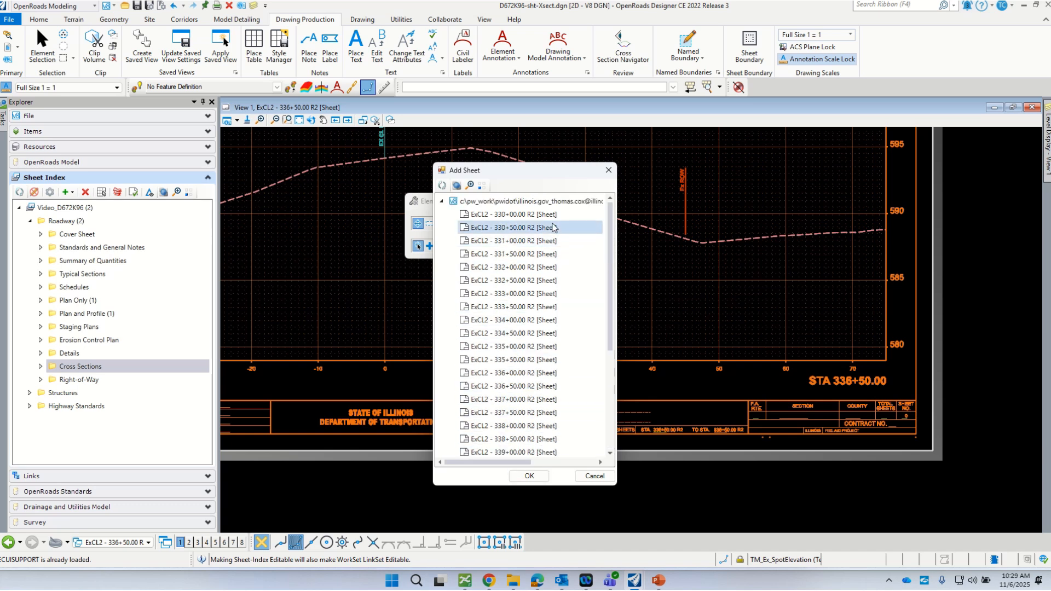
left_click(548, 217)
scroll(539, 351, "down", 5)
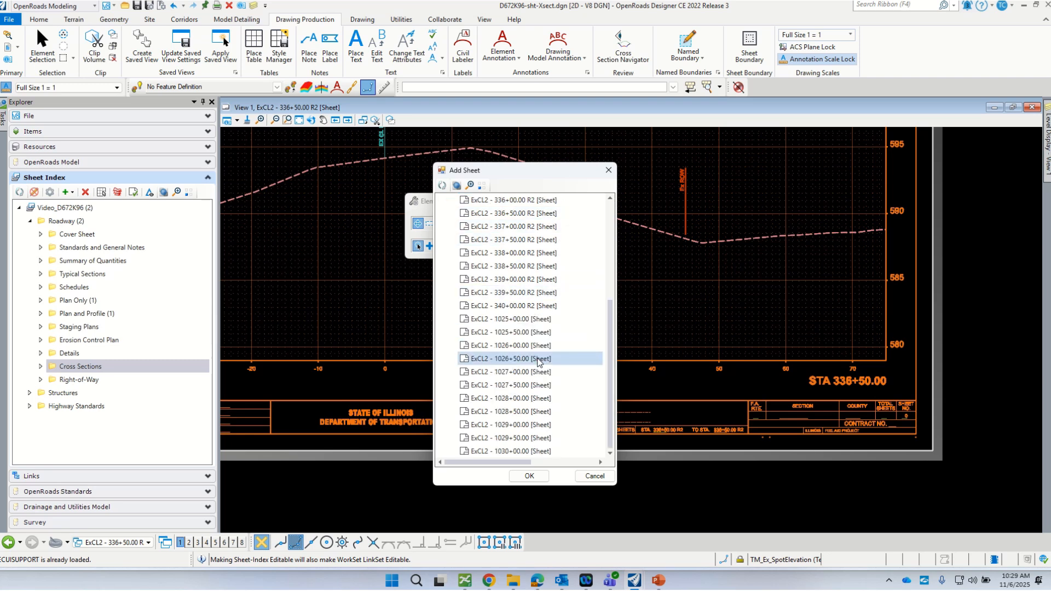
left_click(535, 452, "shift")
left_click(529, 476)
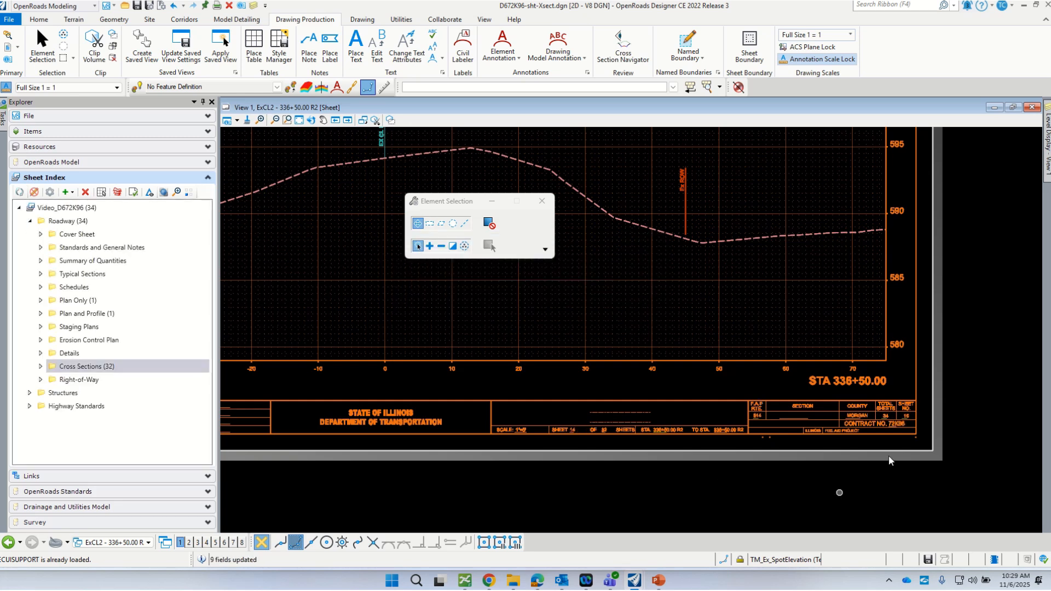
scroll(990, 420, "up", 5)
left_click_drag(438, 207, 475, 156)
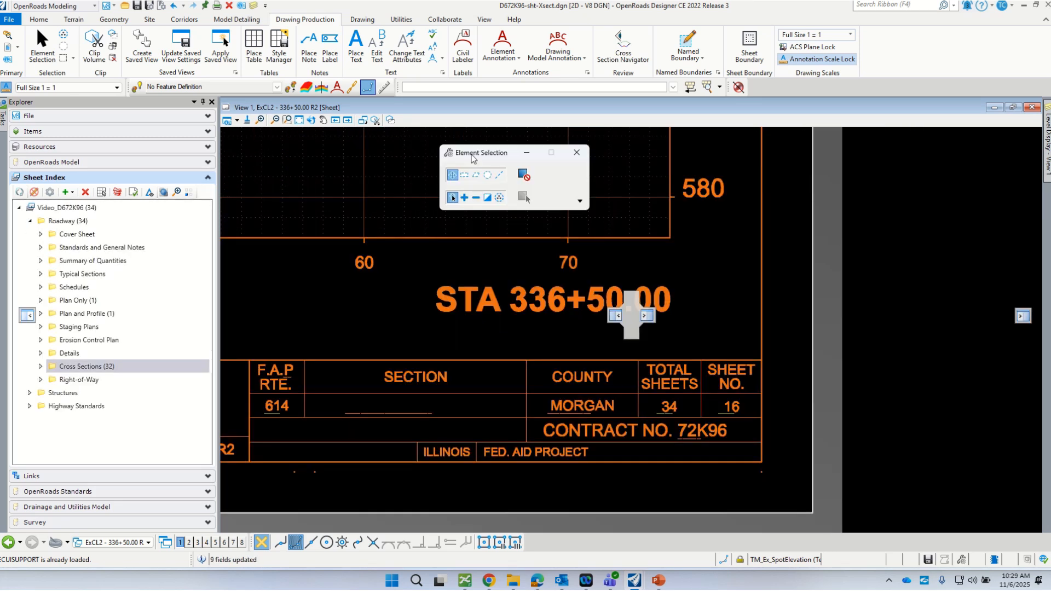
scroll(685, 441, "down", 1)
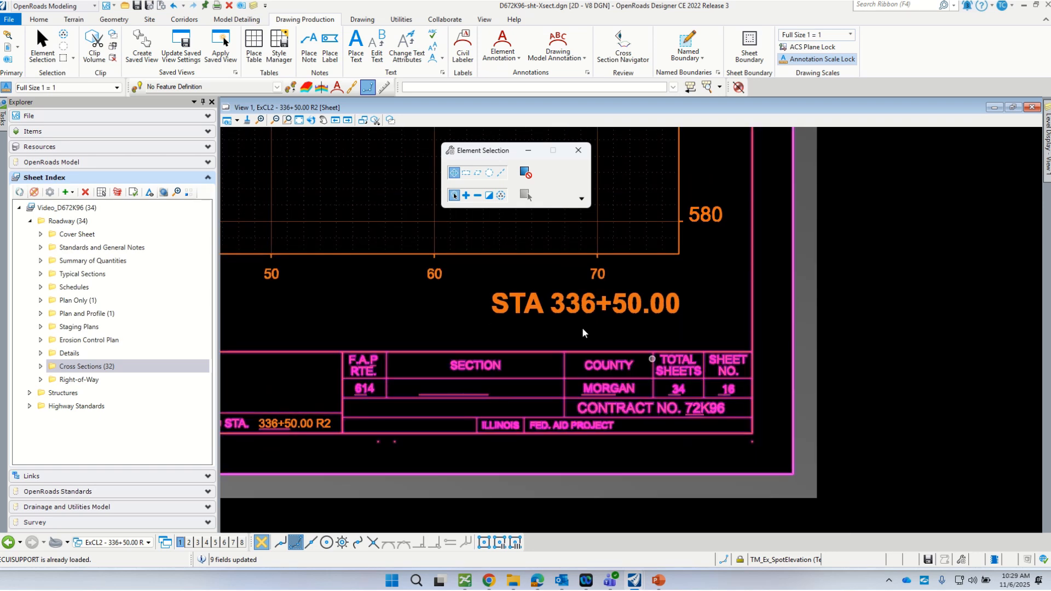
scroll(727, 433, "down", 1)
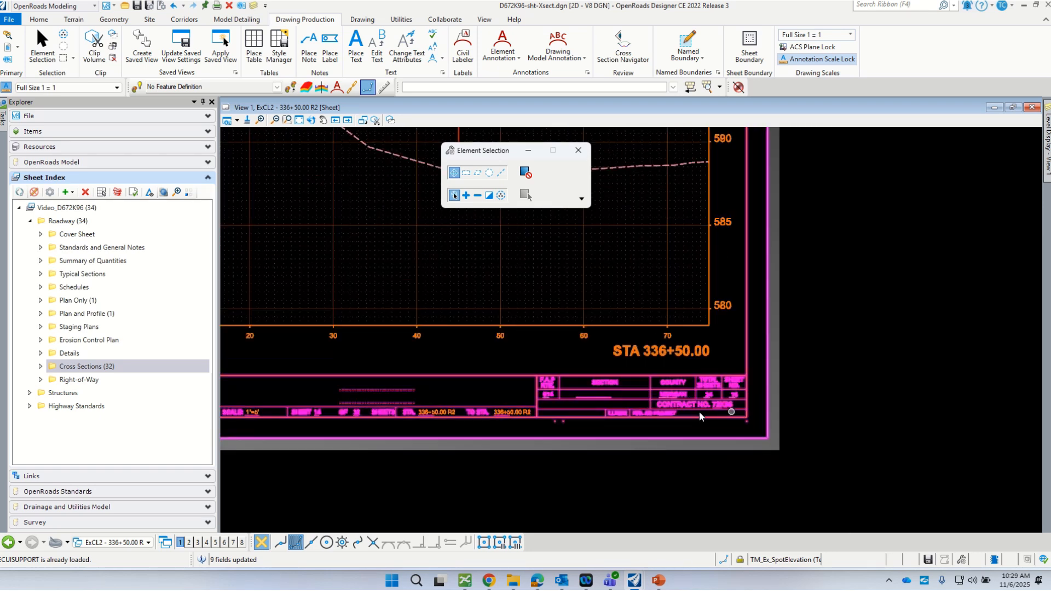
scroll(622, 383, "up", 1)
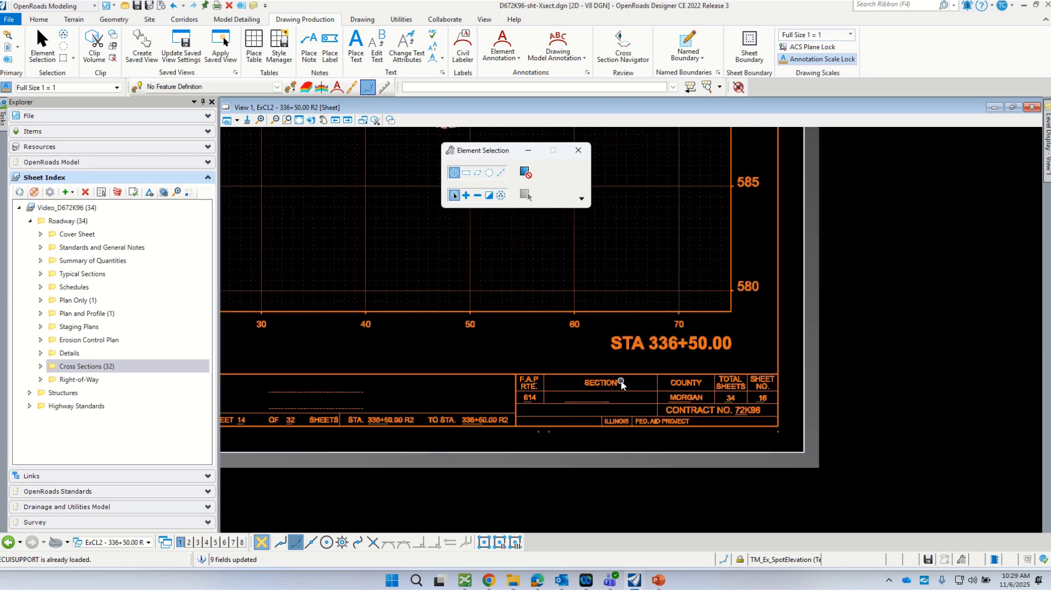
scroll(597, 409, "up", 2)
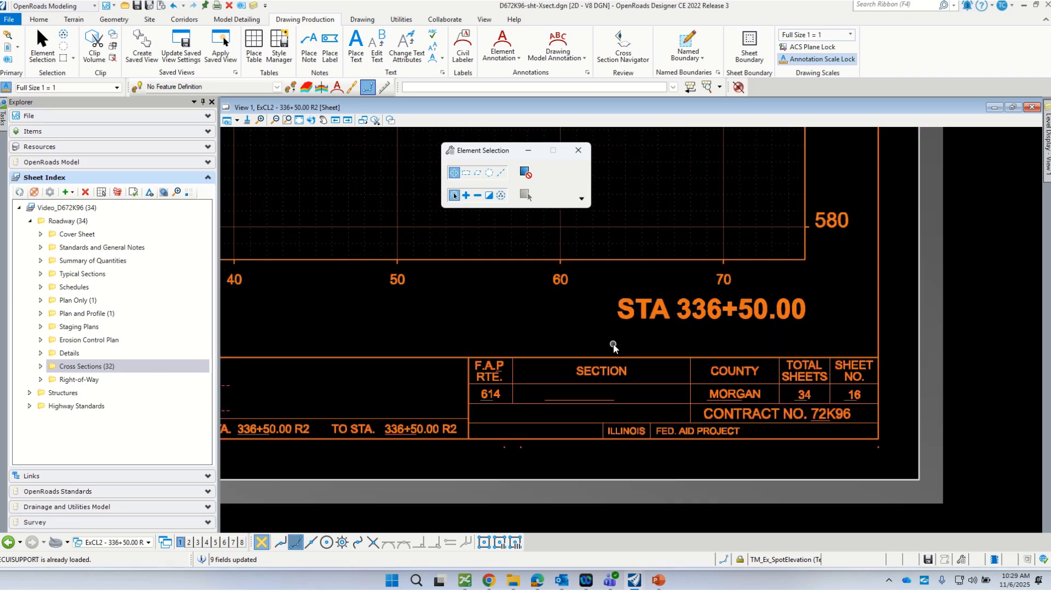
left_click(18, 208)
left_click(18, 208)
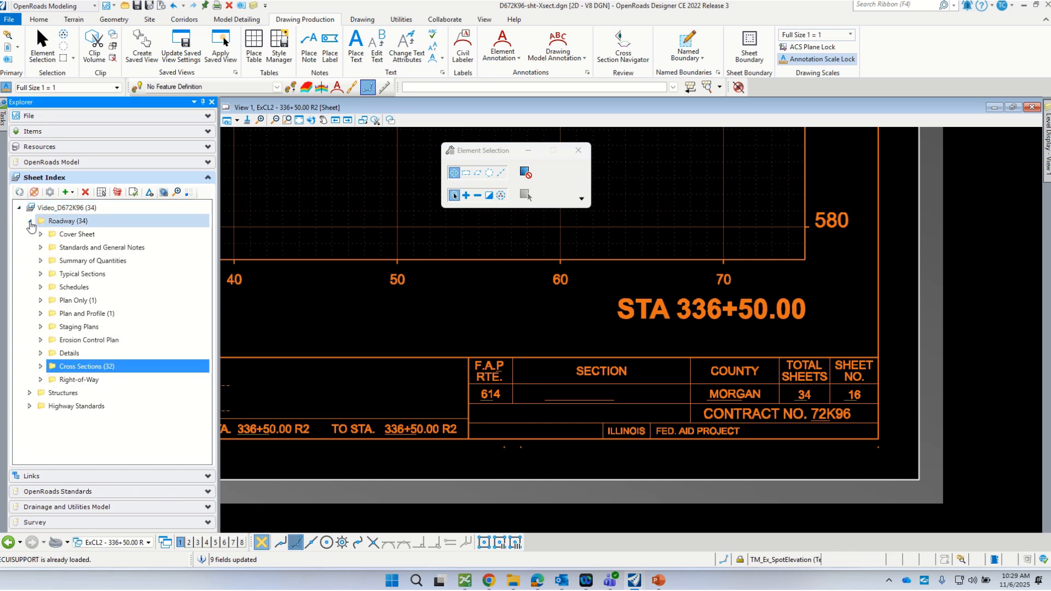
left_click(50, 209)
right_click(51, 212)
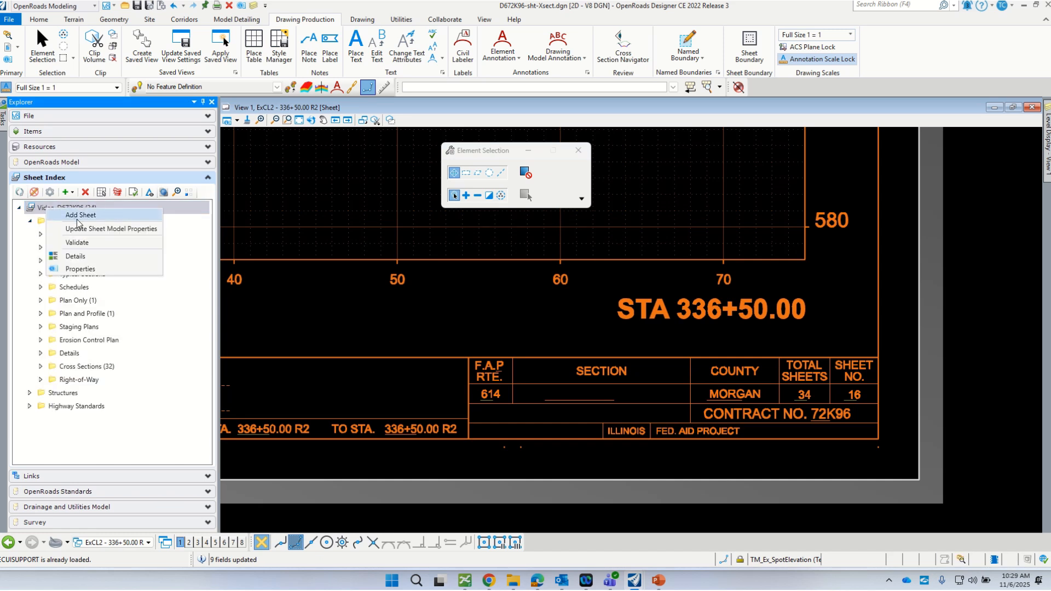
- In the Video_D672K96 Sheet Index properties, erase the stray Section value and close the window
left_click(80, 269)
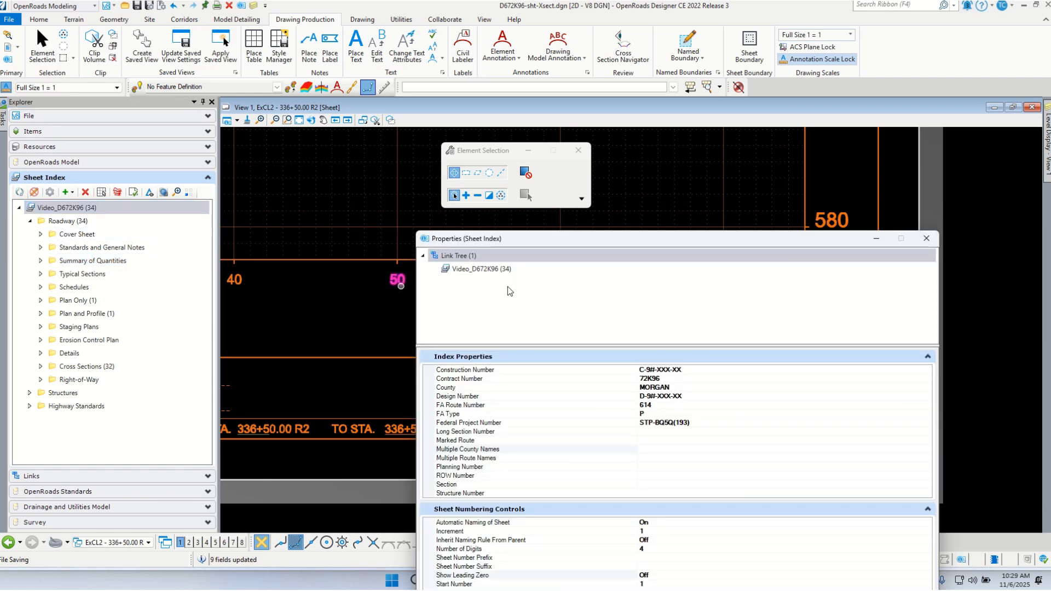
left_click_drag(496, 241, 280, 128)
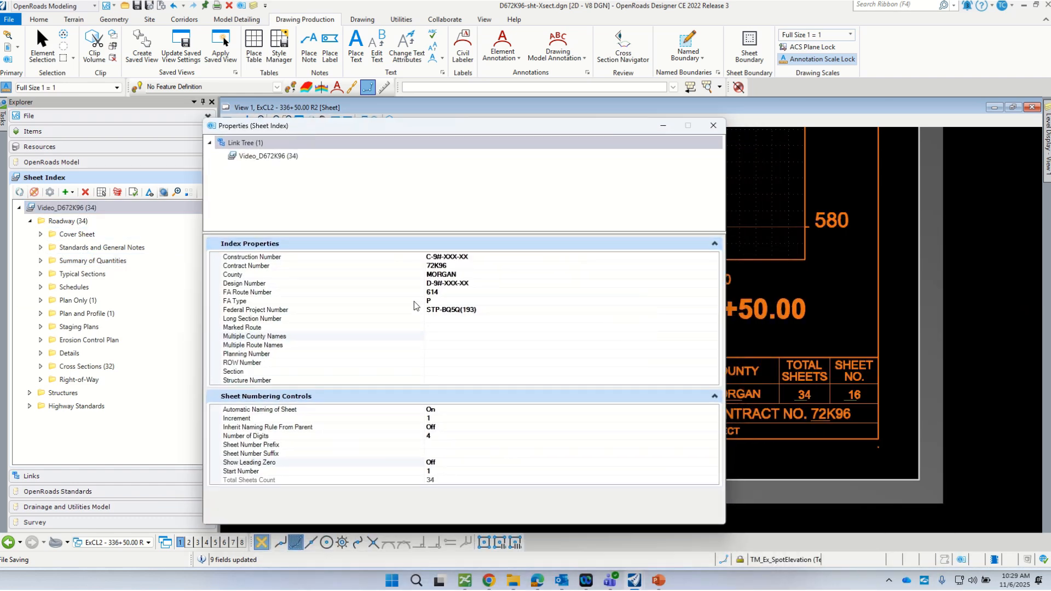
left_click(257, 329)
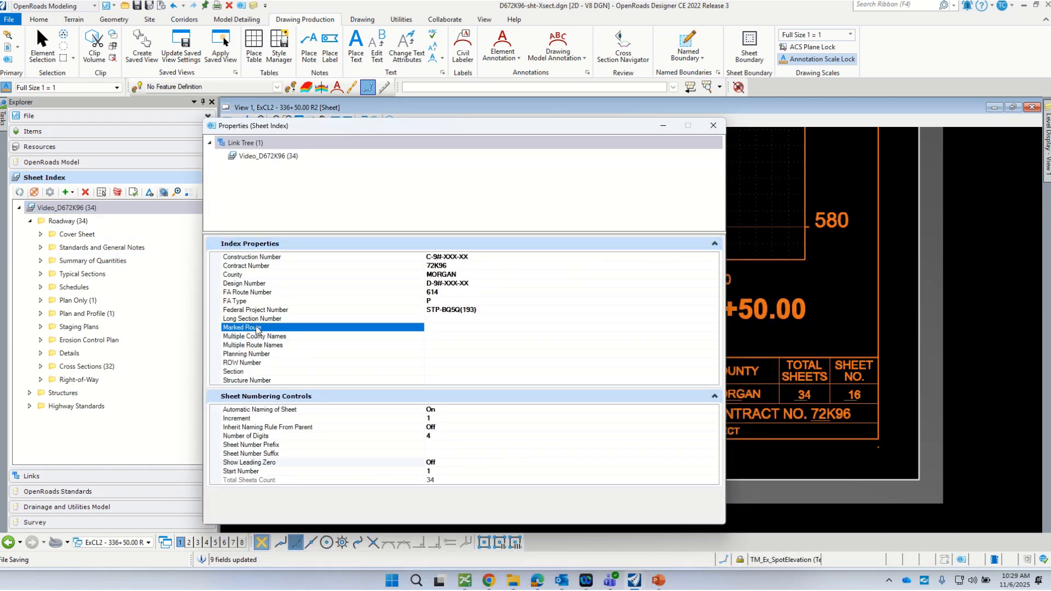
left_click(274, 320)
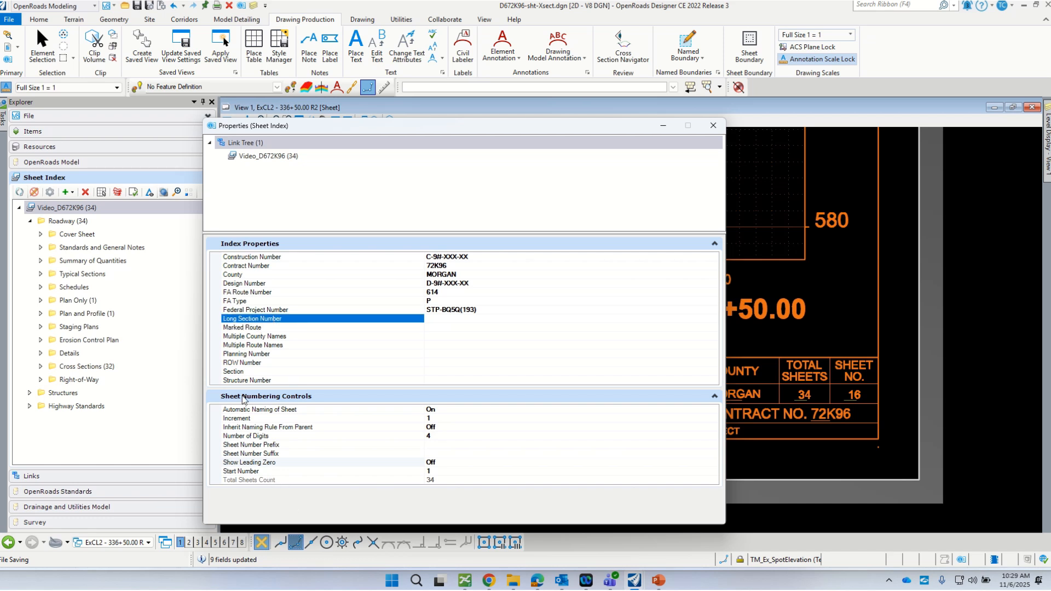
left_click(444, 374)
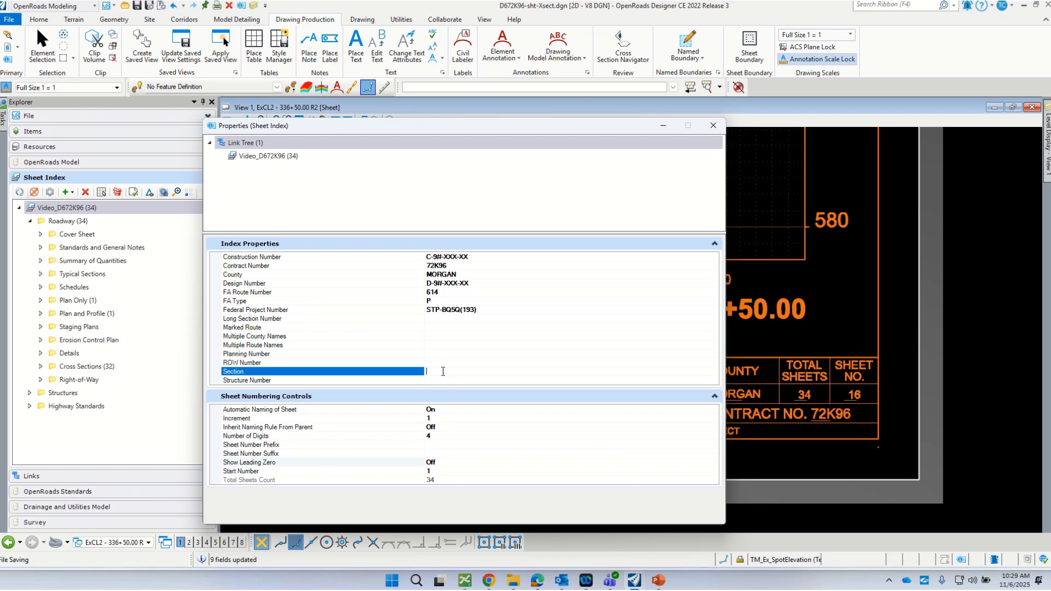
left_click_drag(453, 372, 389, 371)
key("BackSpace")
left_click(713, 130)
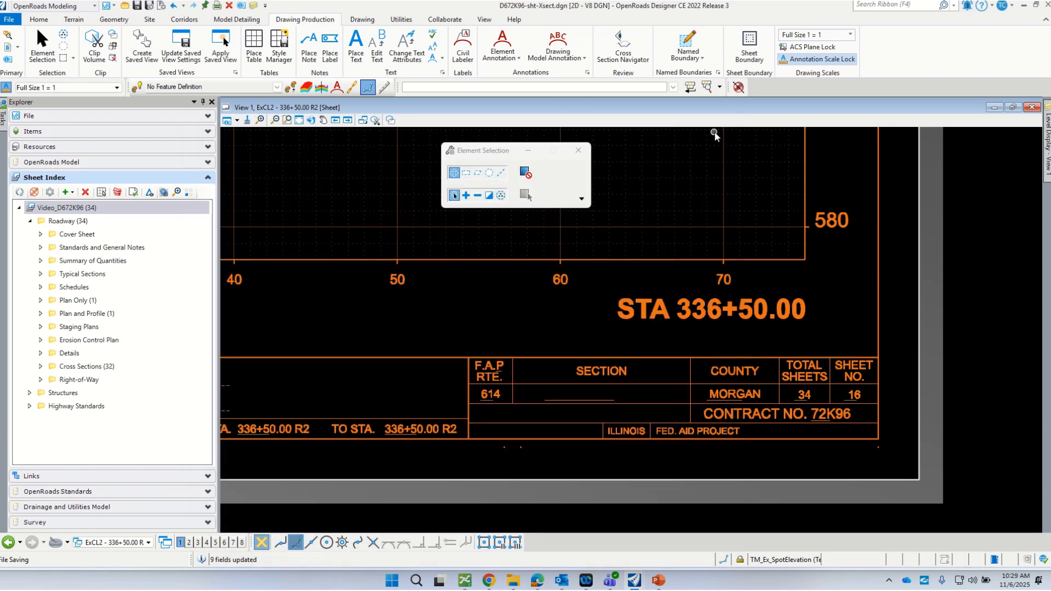
scroll(553, 393, "up", 2)
scroll(586, 394, "down", 2)
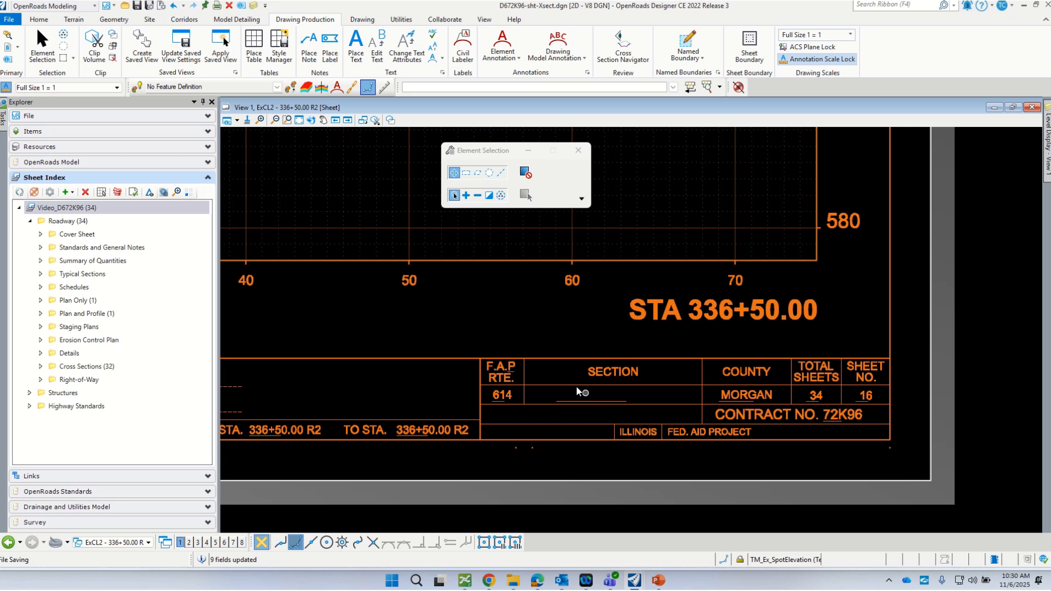
left_click(83, 222)
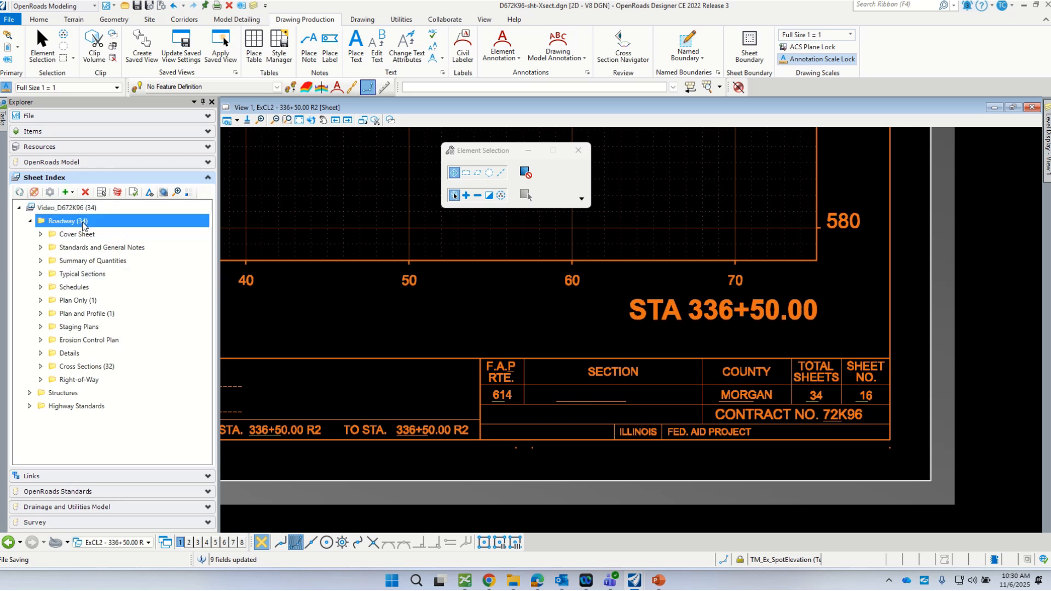
right_click(83, 222)
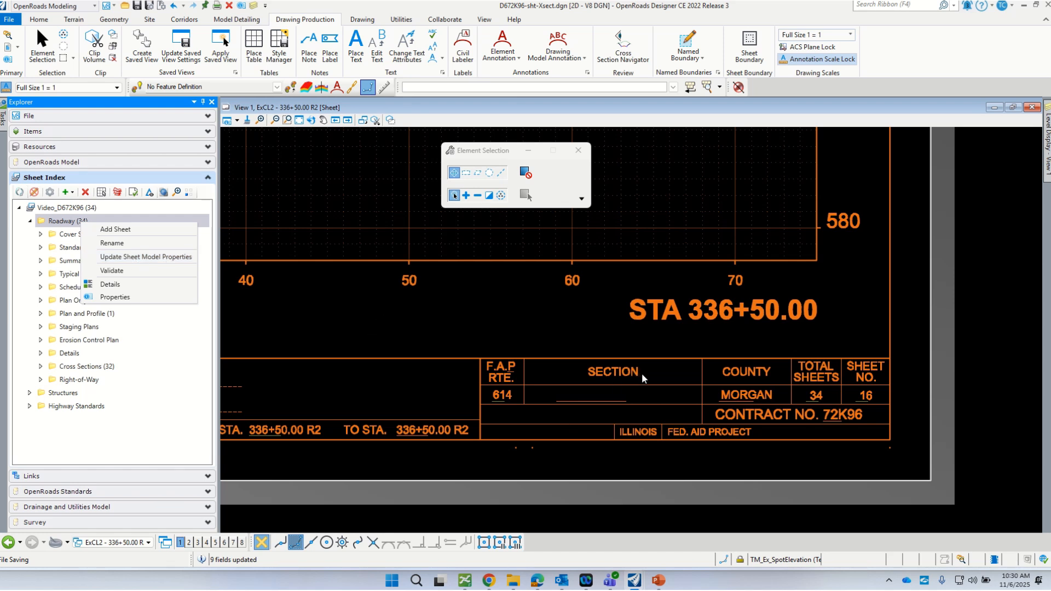
left_click(462, 318)
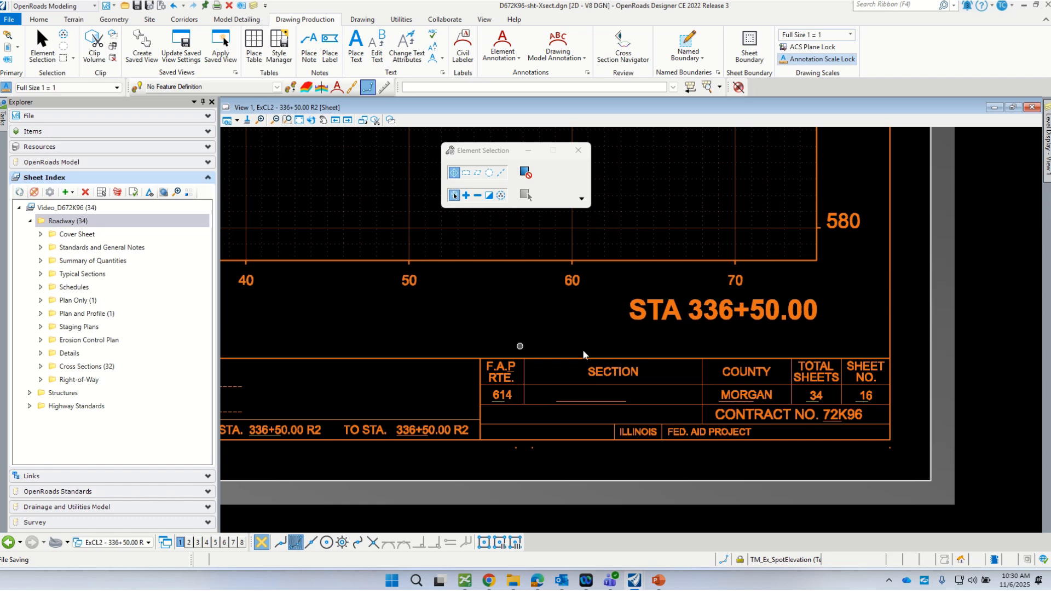
scroll(712, 365, "down", 3)
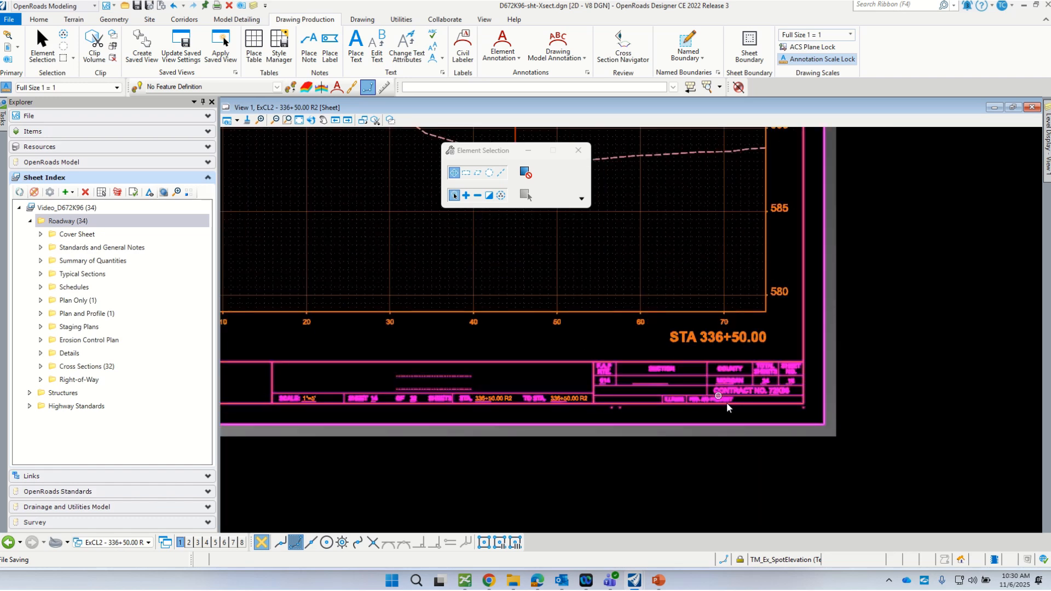
scroll(753, 445, "down", 2)
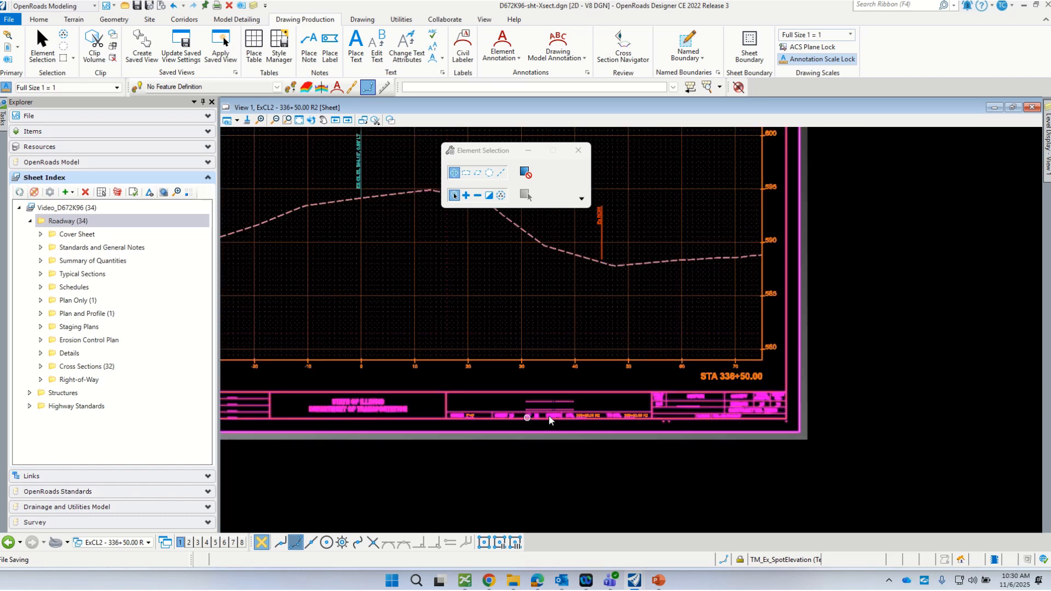
scroll(550, 413, "up", 3)
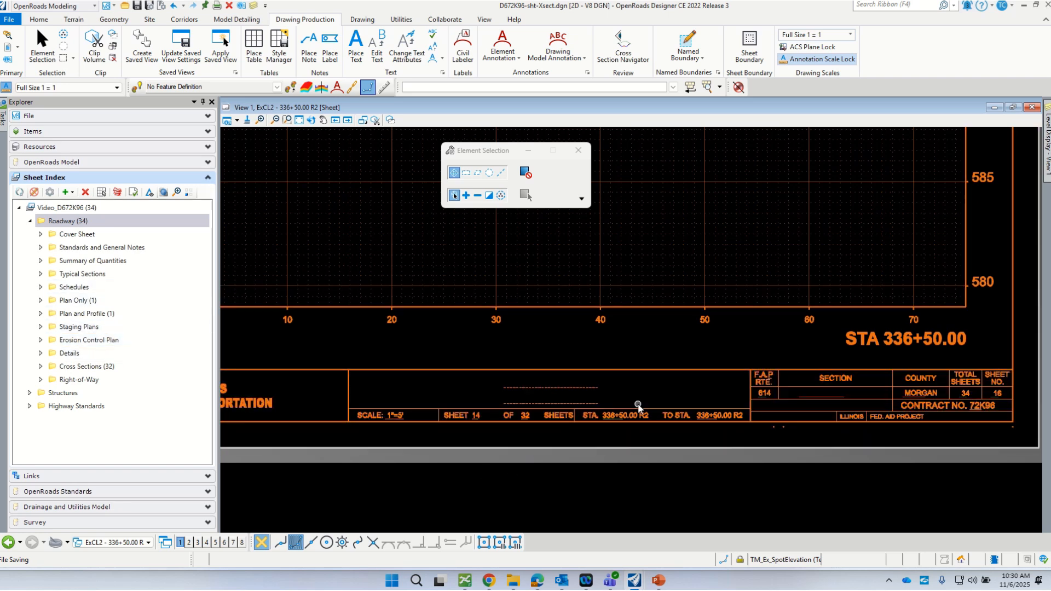
scroll(583, 383, "up", 1)
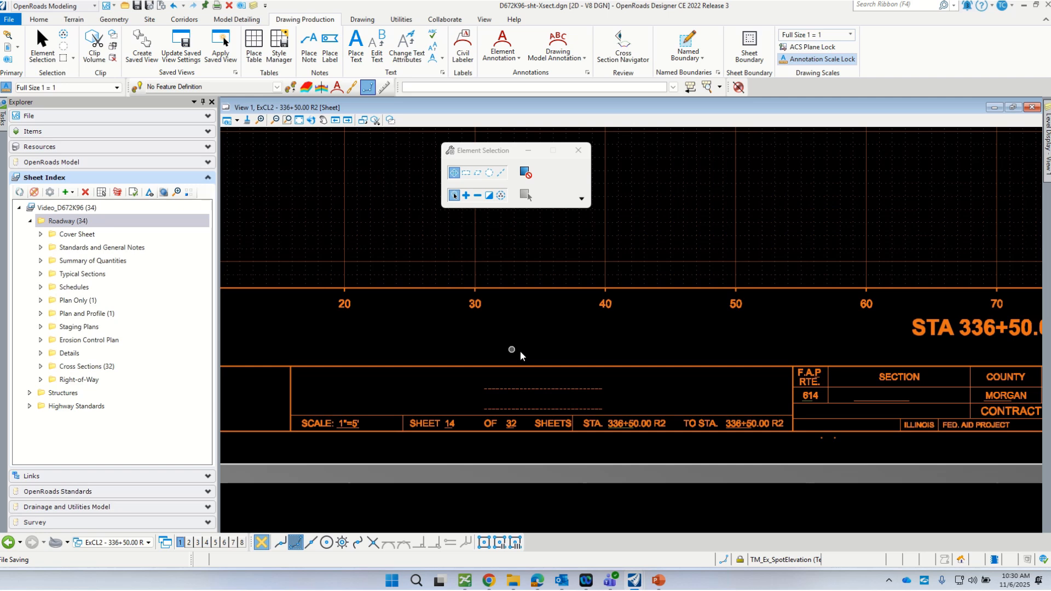
left_click(542, 388)
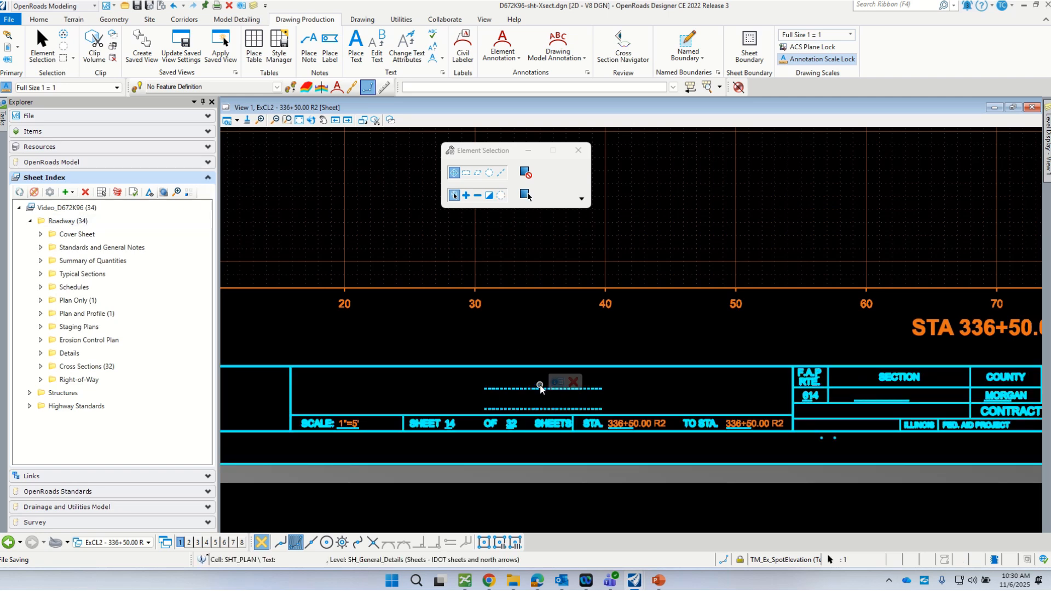
left_click(519, 356)
scroll(515, 350, "down", 2)
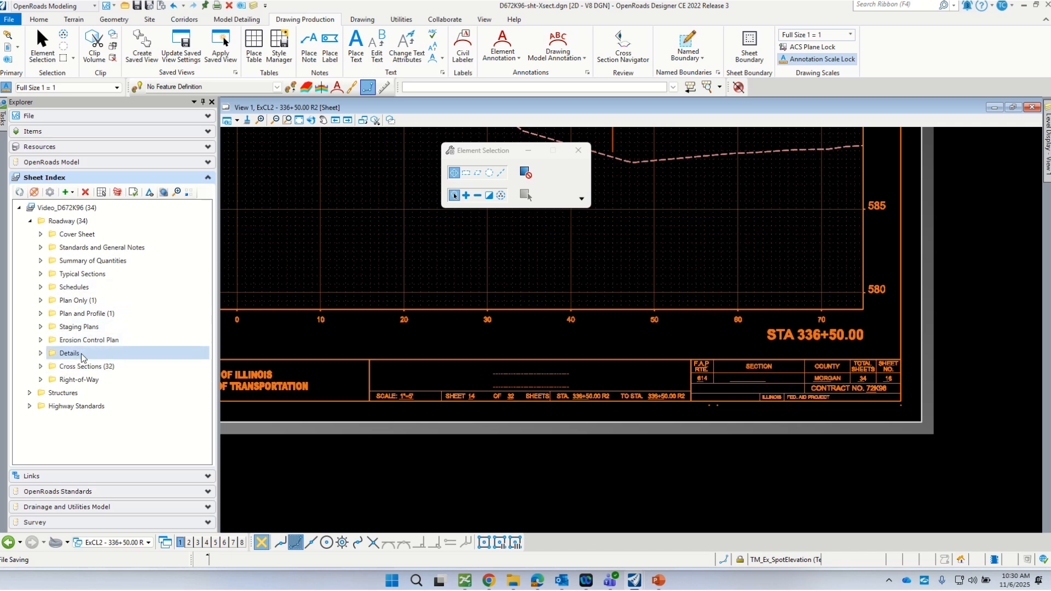
- Expand Cross Sections, select sheets 1 through 32, and open their shared Properties
left_click(40, 367)
scroll(137, 372, "down", 3)
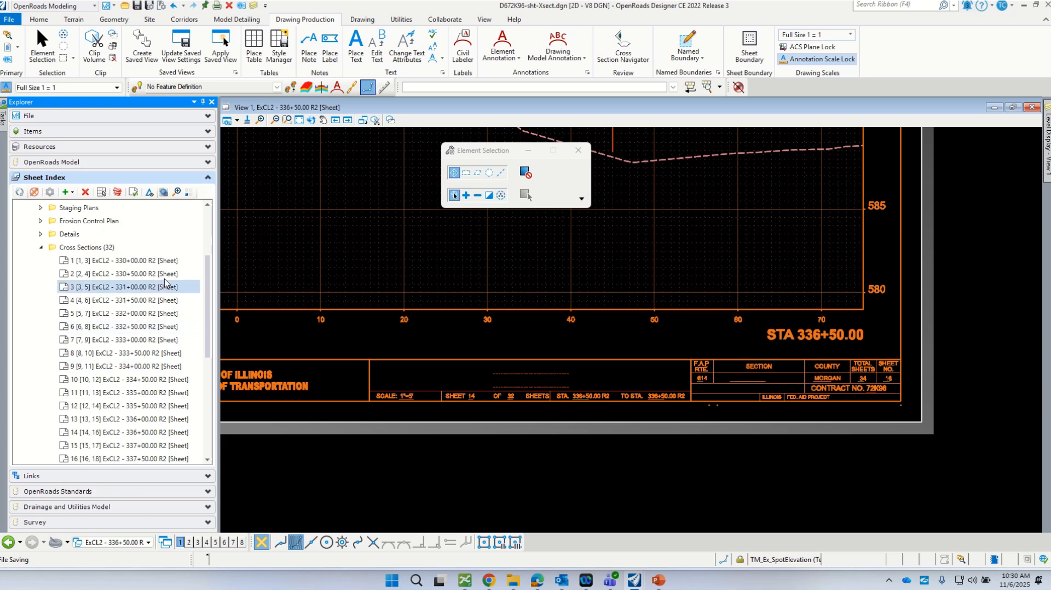
left_click(167, 265)
scroll(168, 275, "down", 6)
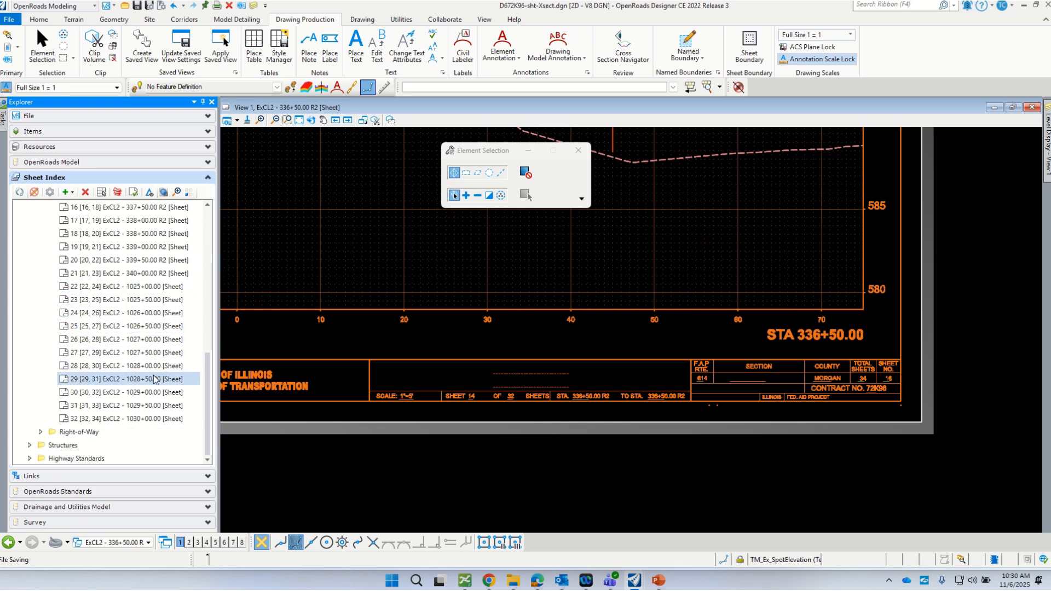
left_click(160, 419, "shift")
right_click(160, 418)
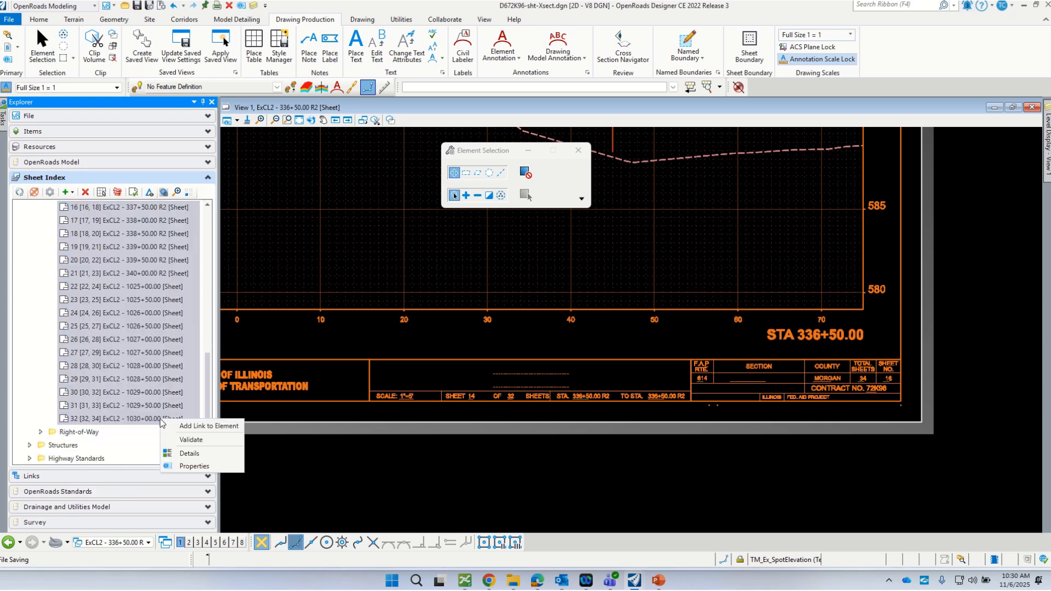
left_click(194, 466)
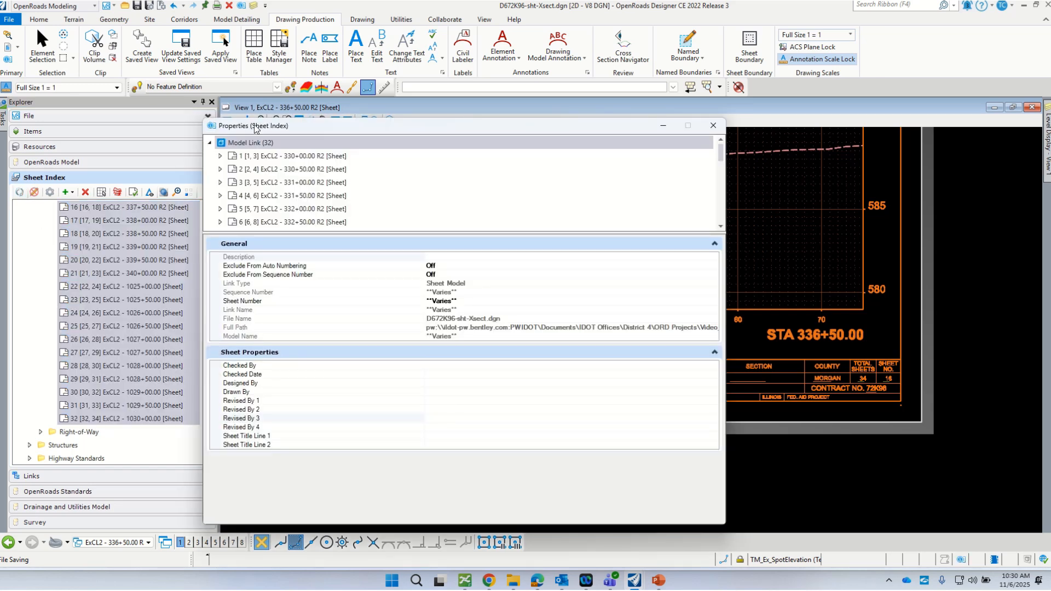
- Enter CROSS SECTION SHEETS as Sheet Title Line 1
left_click(456, 446)
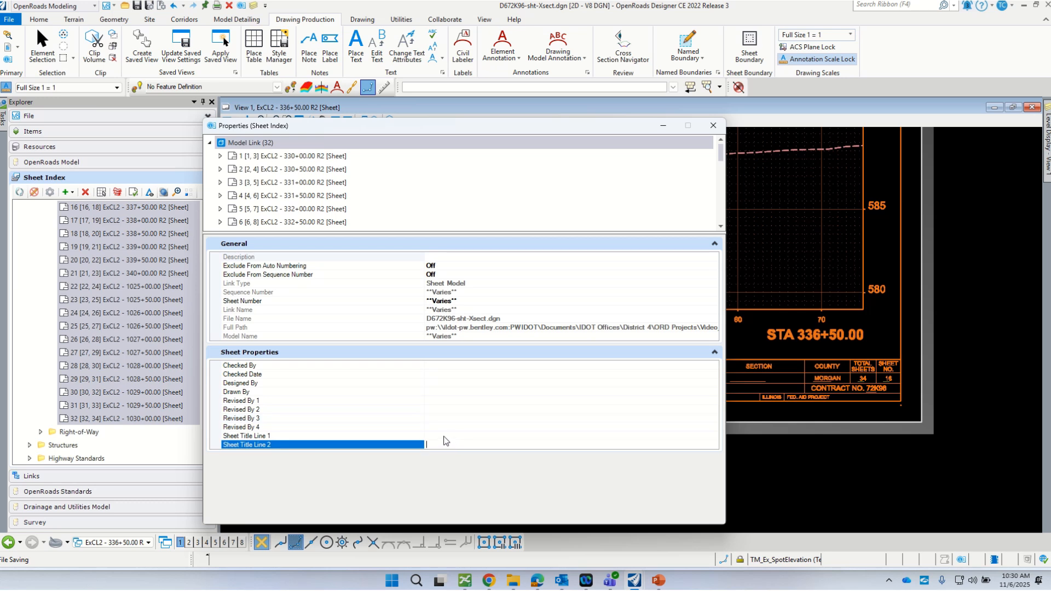
left_click(444, 436)
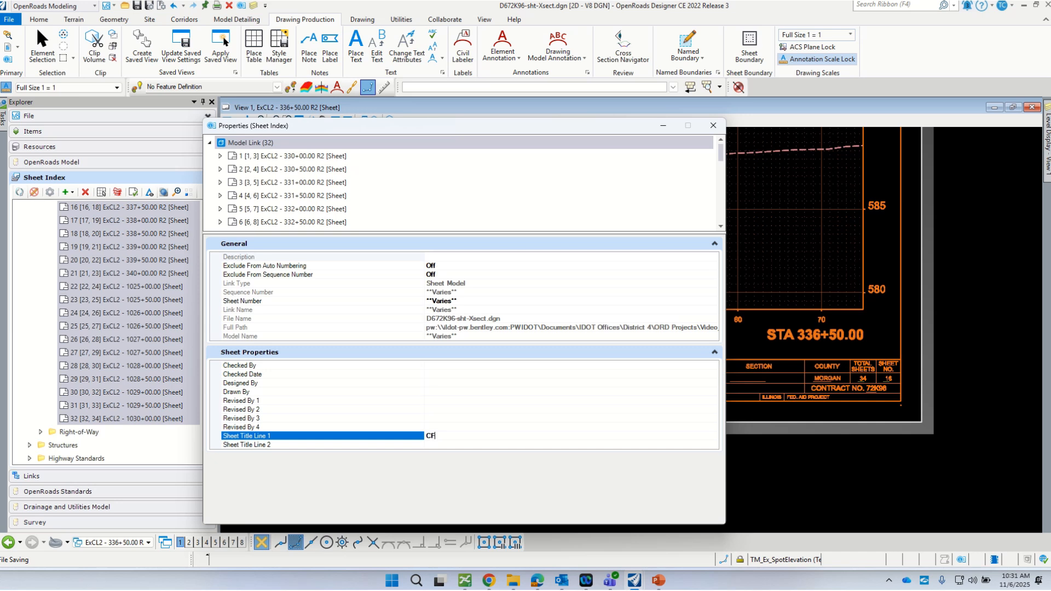
type("OSS SECTION SHEETS")
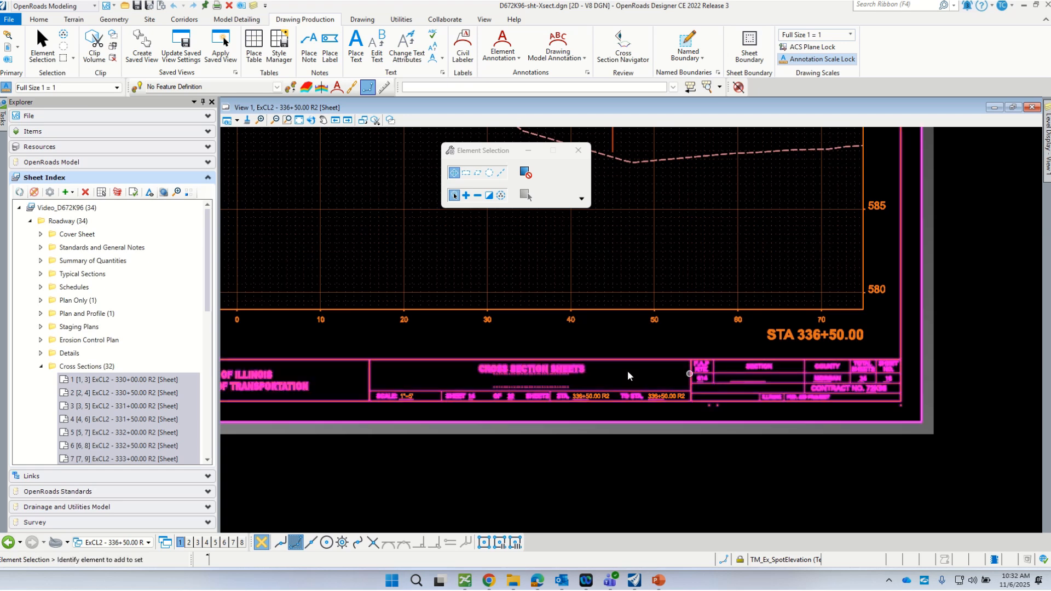
- Switch to the ExCL2 - 338+00.00 R2 sheet and zoom to check its CROSS SECTION SHEETS title block
scroll(633, 425, "down", 4)
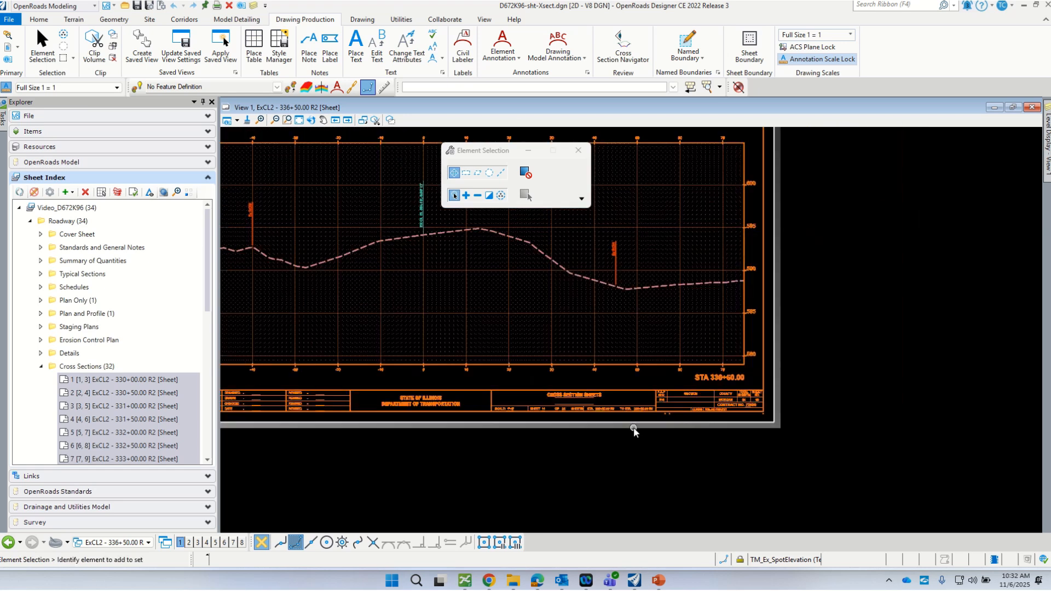
scroll(631, 422, "up", 2)
scroll(631, 424, "up", 5)
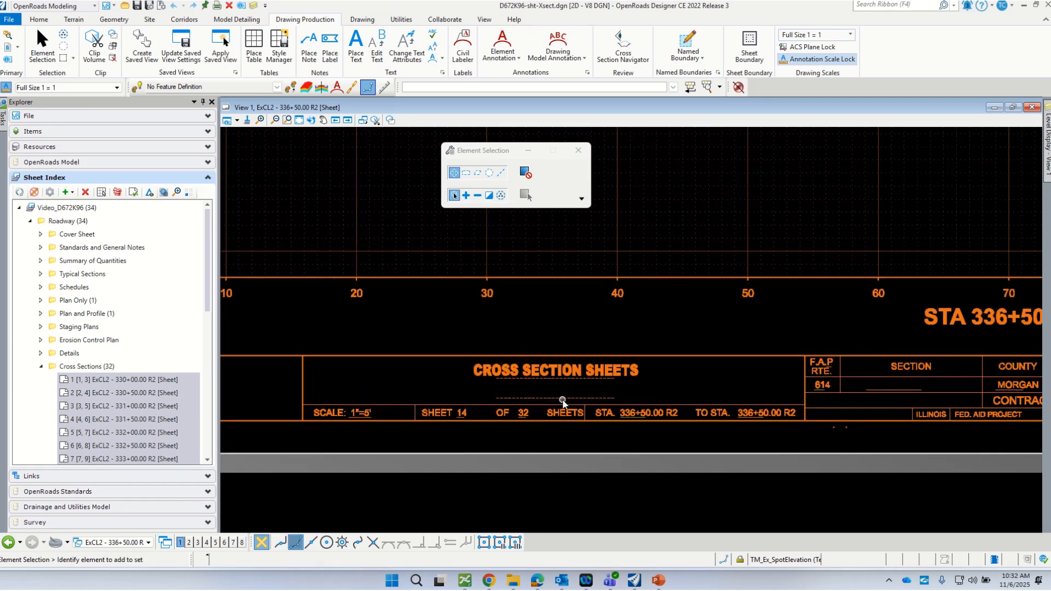
scroll(580, 367, "down", 2)
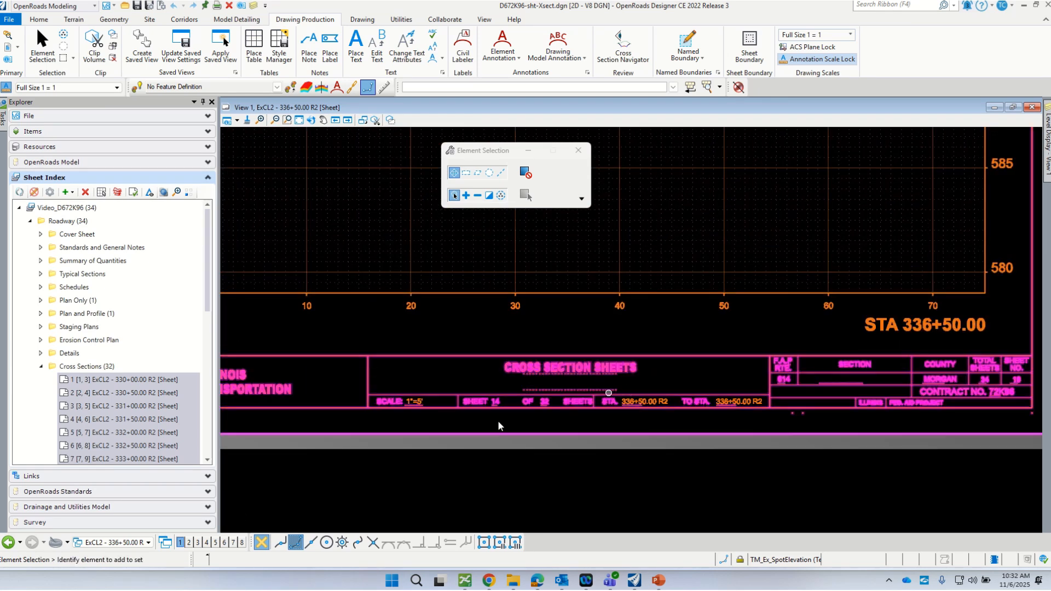
left_click(144, 543)
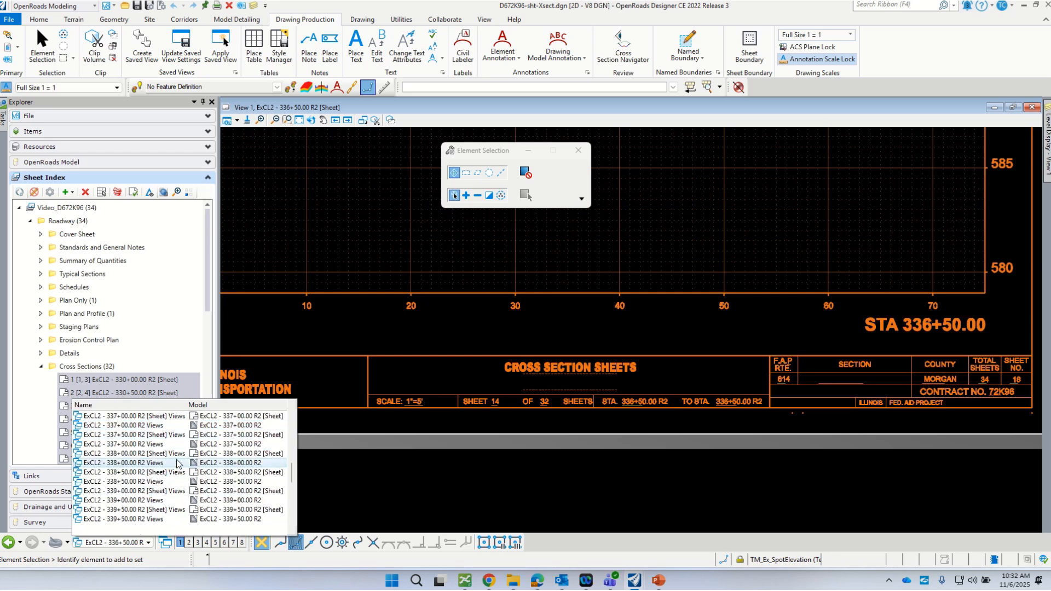
left_click(177, 459)
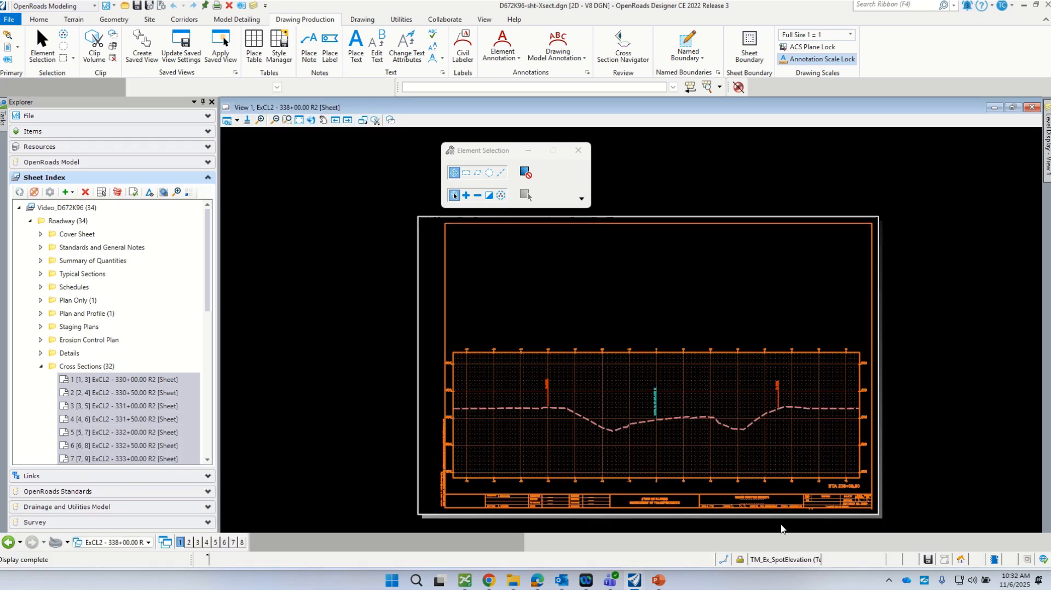
scroll(630, 367, "up", 3)
scroll(794, 507, "up", 1)
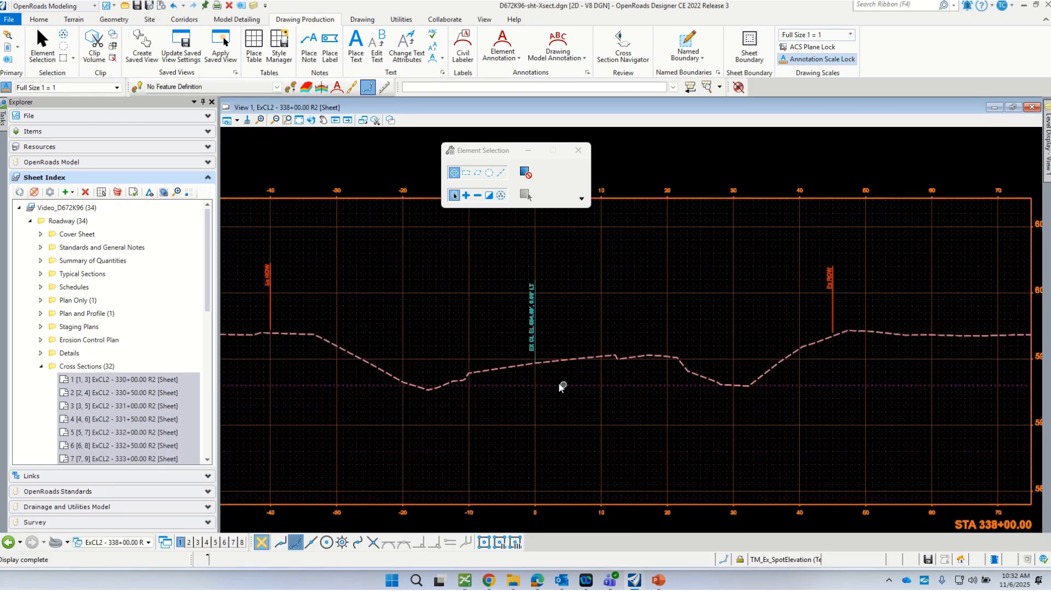
scroll(638, 507, "down", 1)
scroll(652, 502, "up", 2)
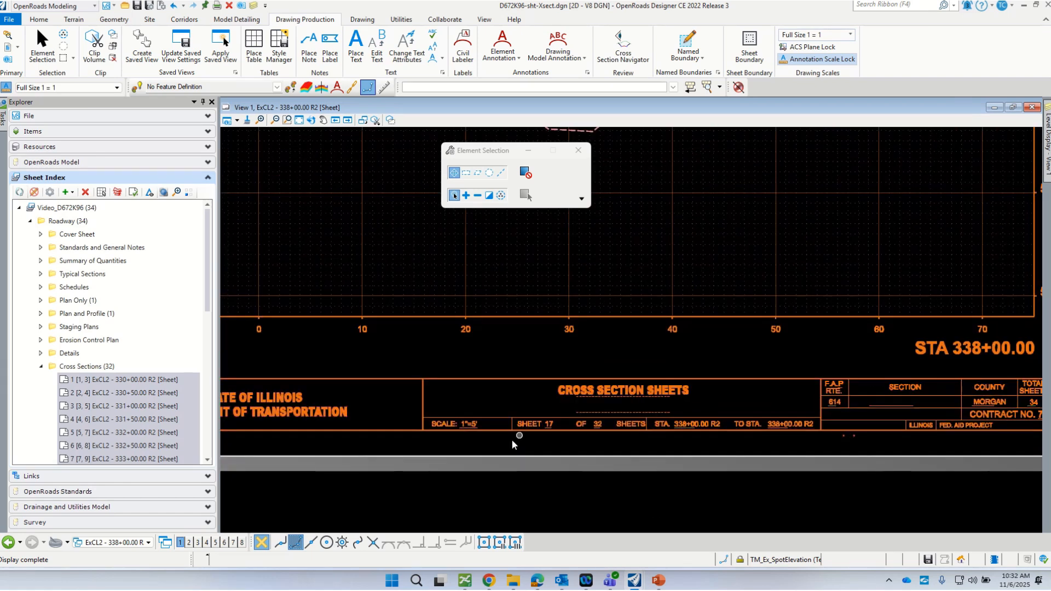
scroll(547, 400, "down", 1)
scroll(546, 404, "up", 2)
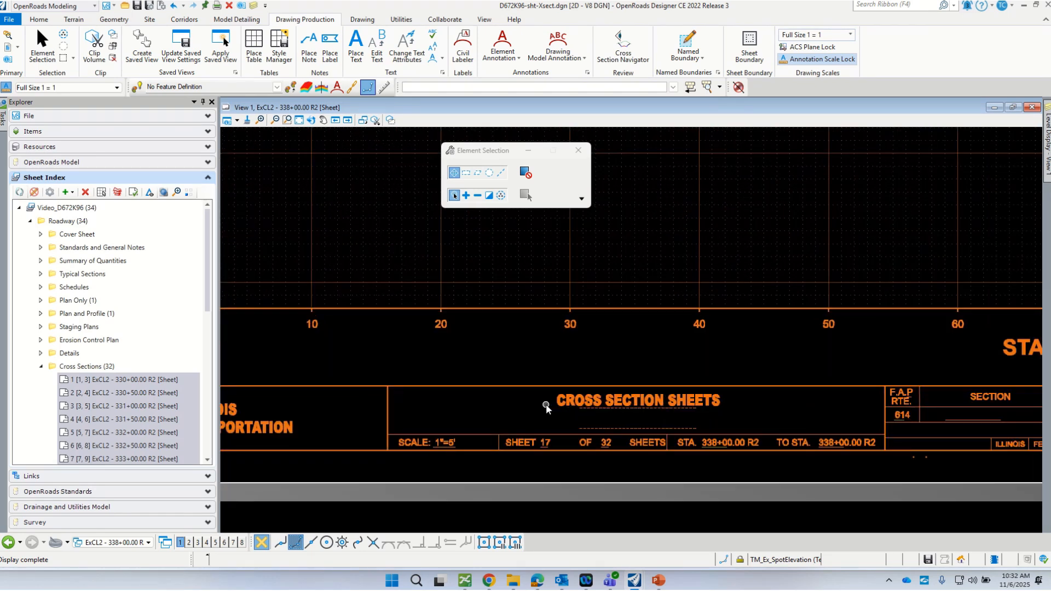
scroll(618, 424, "down", 3)
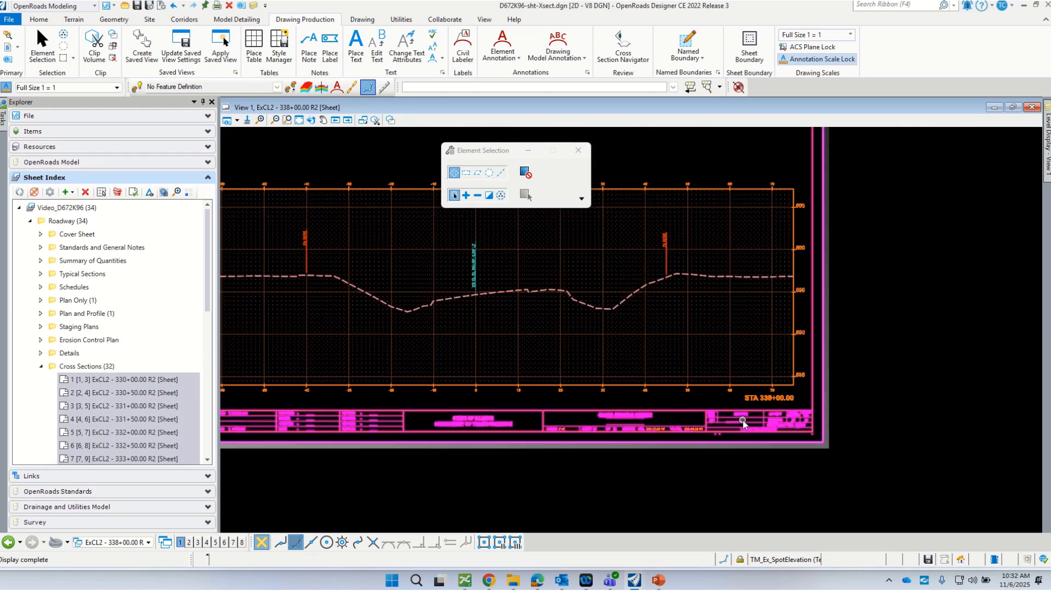
scroll(734, 413, "down", 1)
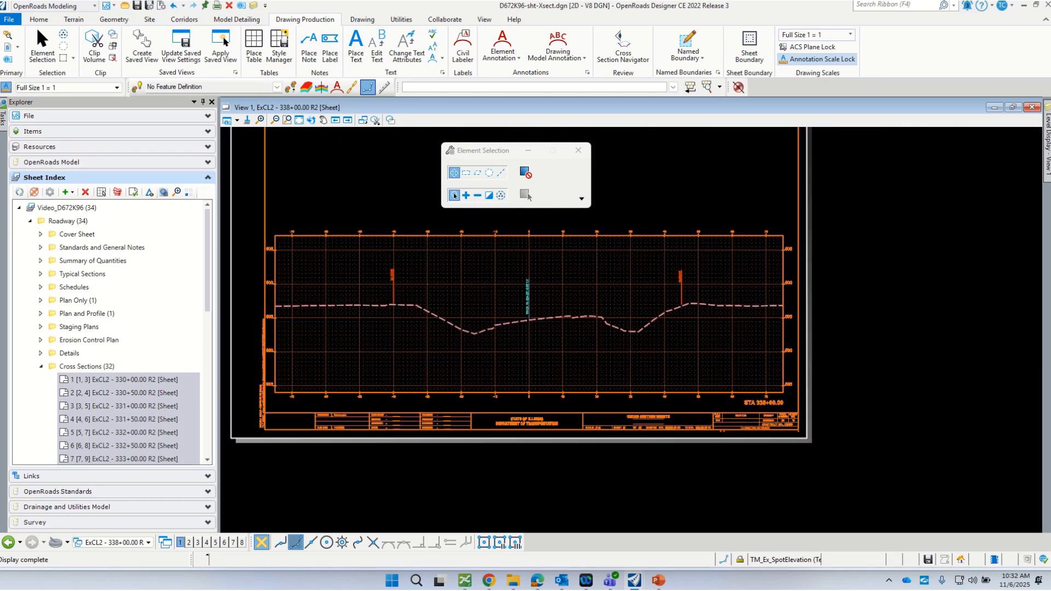